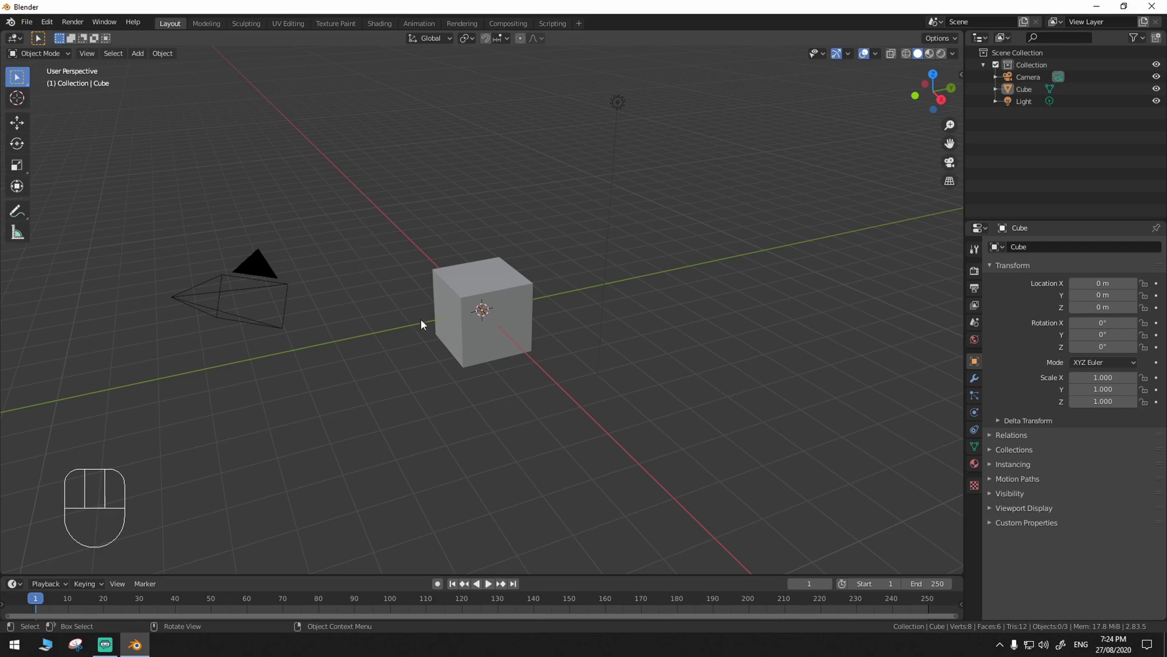
Select the cube and switch the viewport shading to Material Preview.
{"action": "middle_click_drag", "start_coordinate": [421, 324], "coordinate": [494, 316]}
{"action": "left_click", "coordinate": [477, 338]}
{"action": "key", "text": "z"}
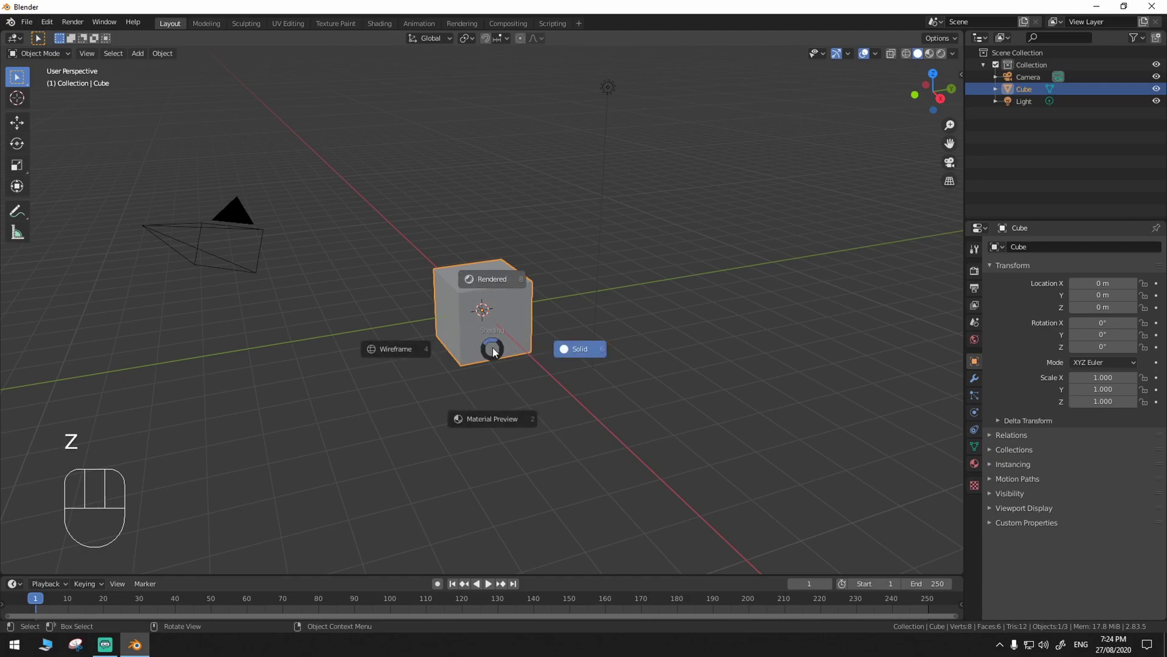
{"action": "left_click", "coordinate": [506, 416]}
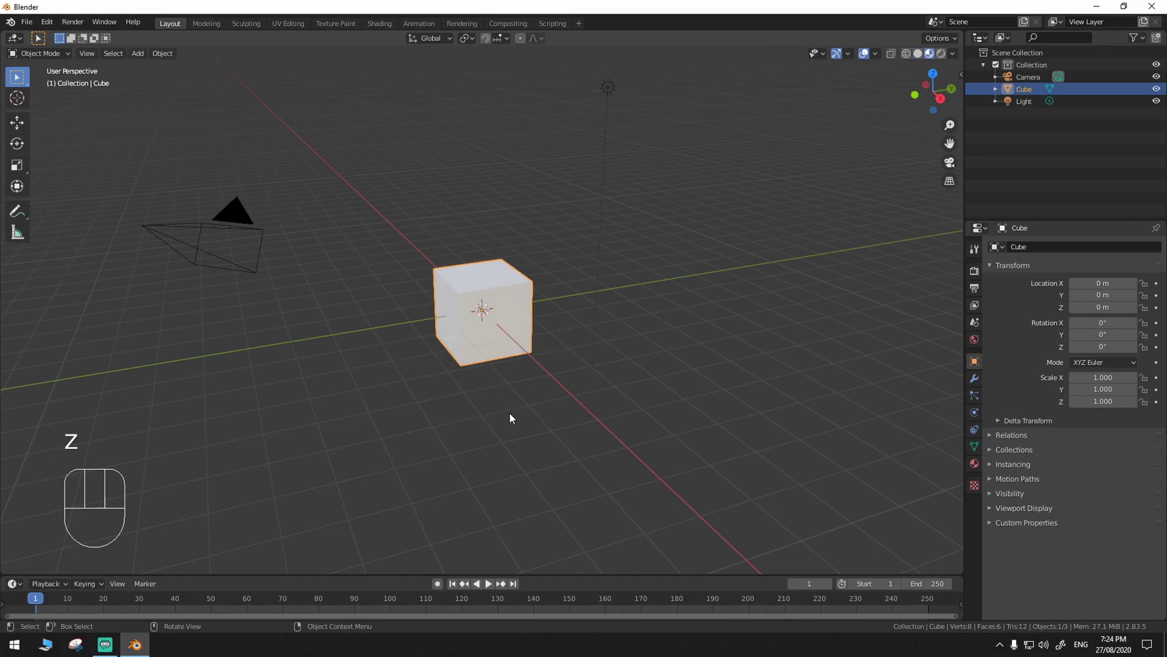
{"action": "middle_click_drag", "start_coordinate": [498, 424], "coordinate": [505, 404]}
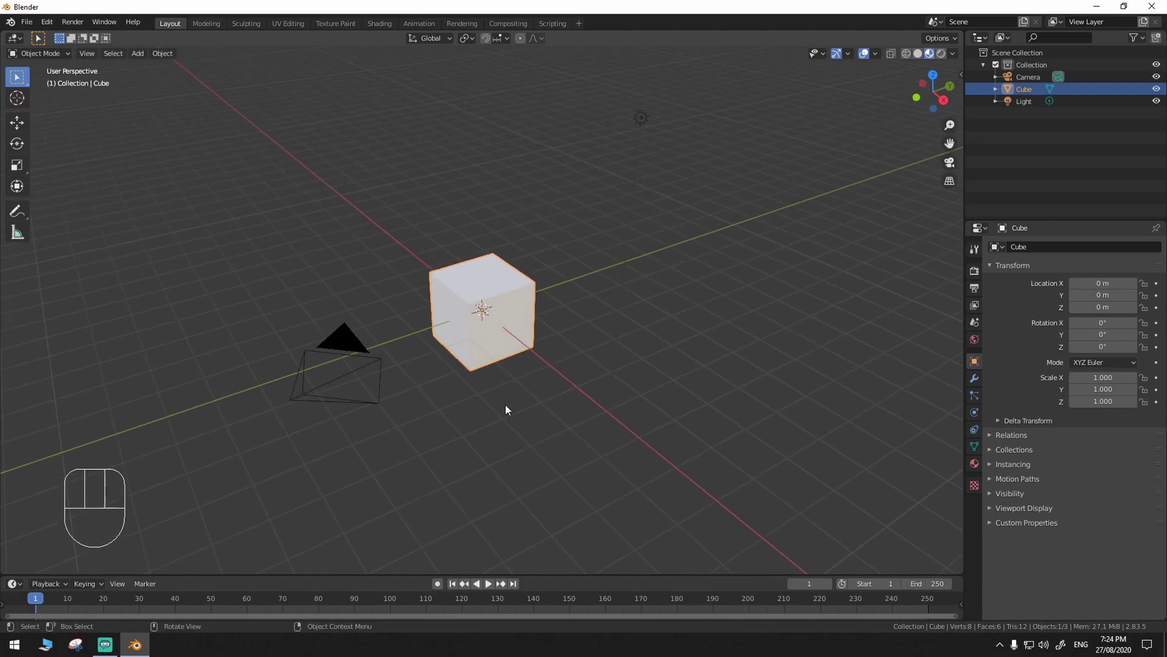
Connect an Image Texture to the Base Color of the cube's material.
{"action": "left_click", "coordinate": [472, 367]}
{"action": "left_click", "coordinate": [974, 463]}
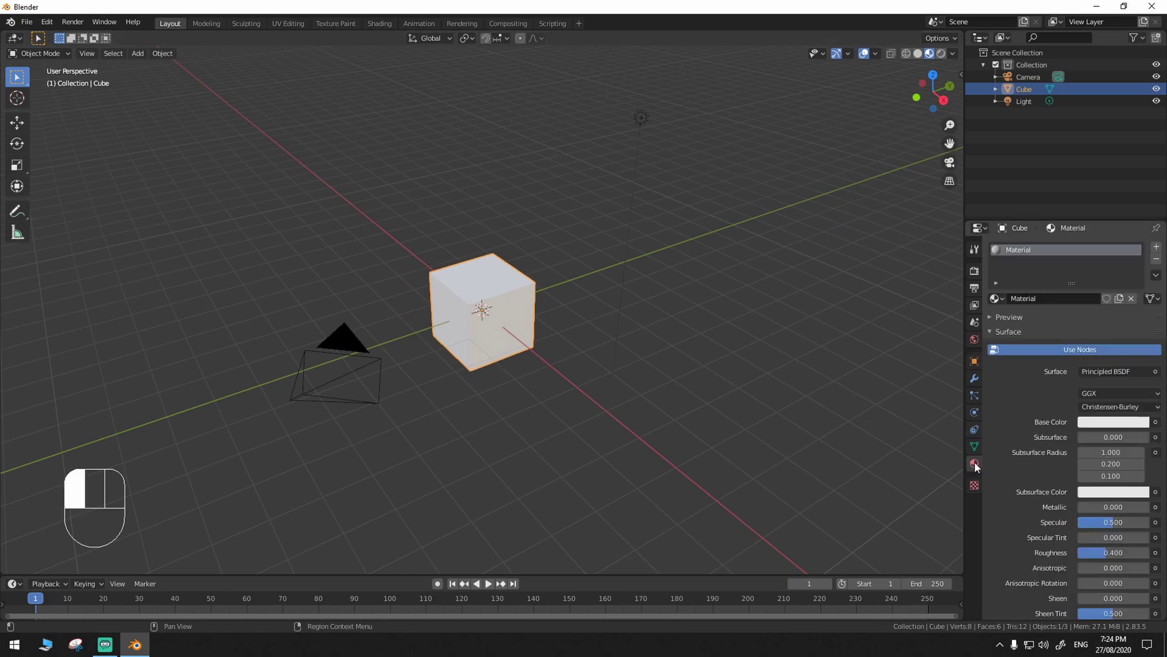
{"action": "left_click", "coordinate": [1119, 371]}
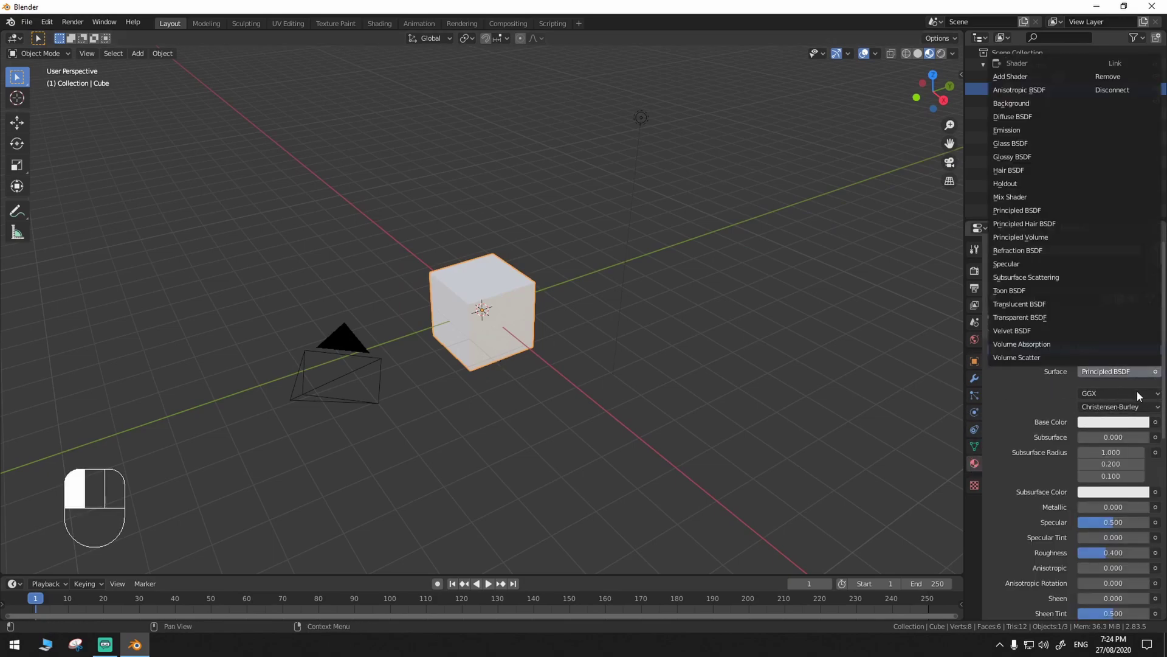
{"action": "left_click", "coordinate": [1155, 421]}
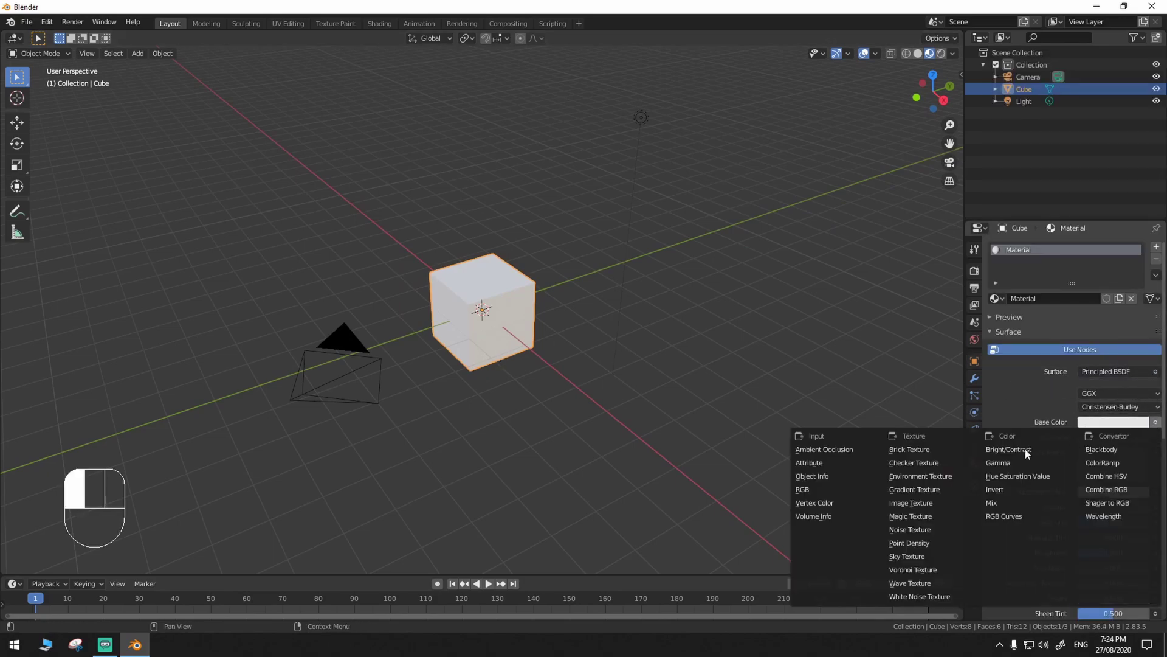
{"action": "left_click", "coordinate": [912, 504]}
Load the green aircraft metal image ending in ft0065_M.jpg from the IMAGE TEXTURES folder on drive E into the Base Color texture.
{"action": "left_click", "coordinate": [1146, 436]}
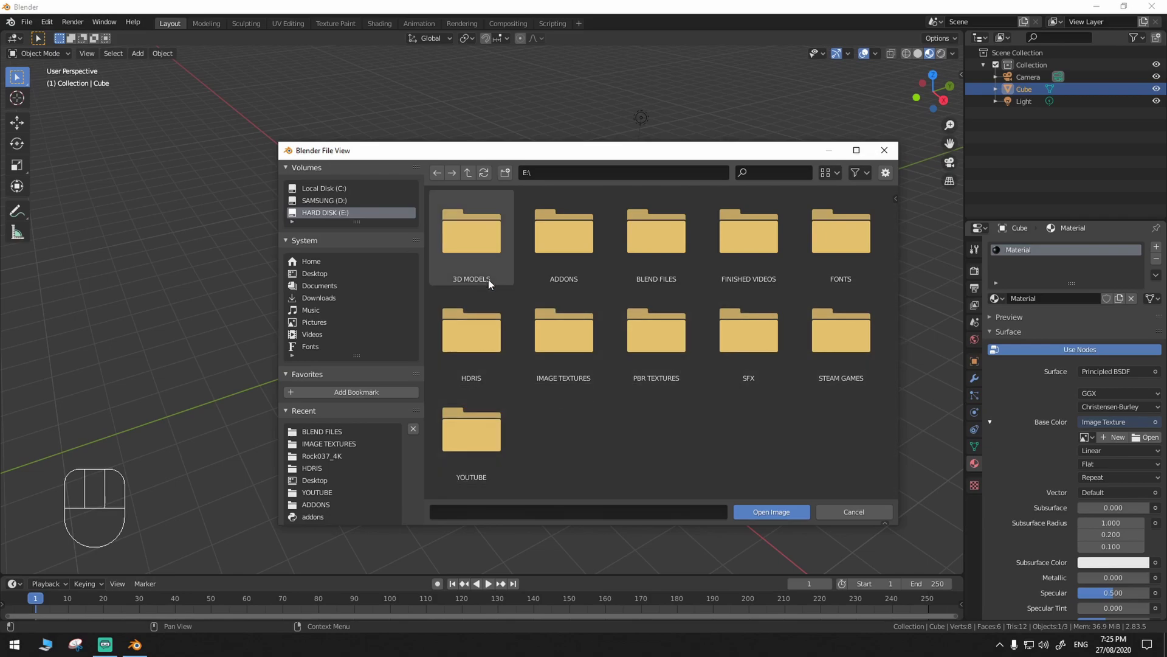
{"action": "left_click", "coordinate": [584, 361]}
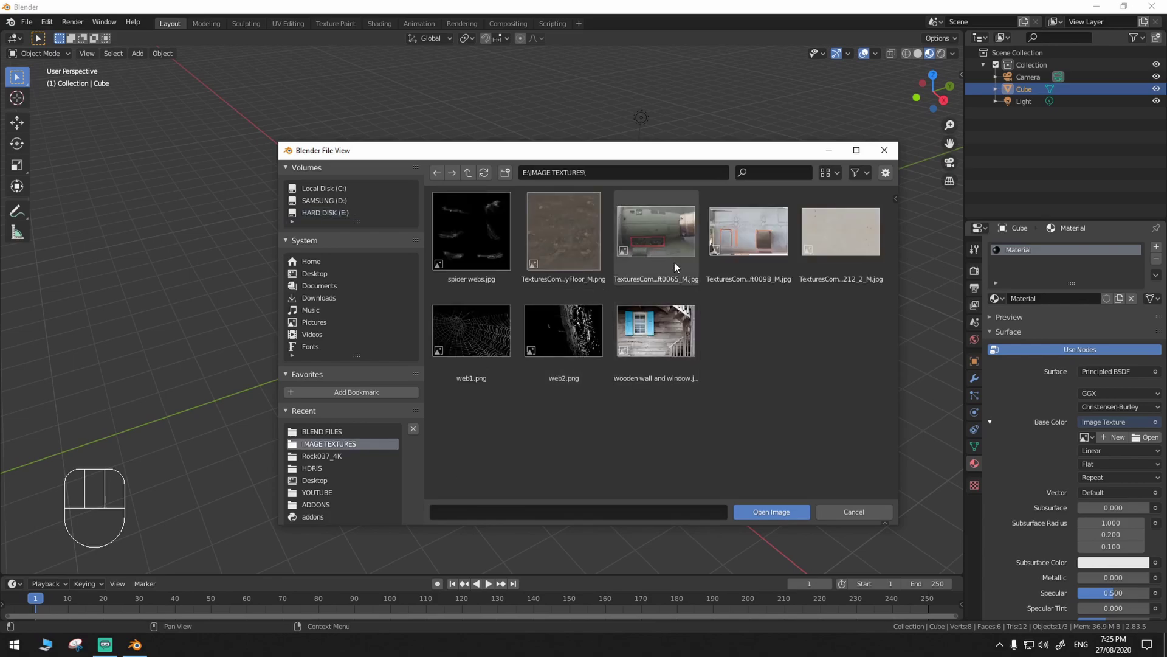
{"action": "double_click", "coordinate": [672, 246]}
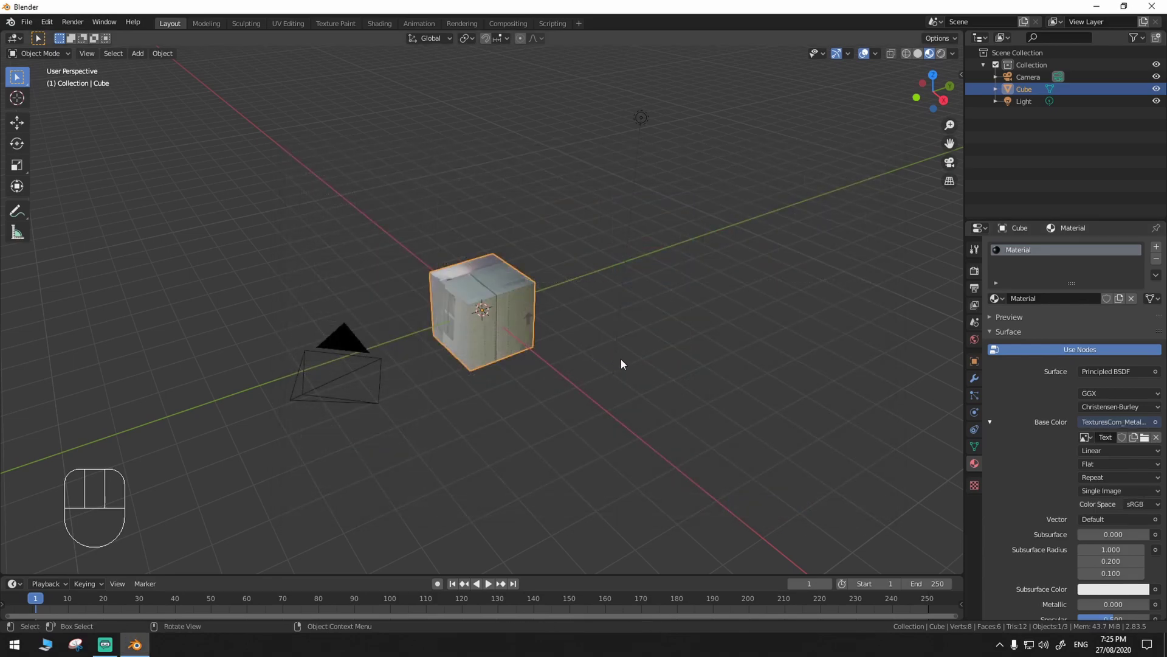
{"action": "mouse_move", "coordinate": [621, 364]}
{"action": "middle_mouse_down"}
{"action": "mouse_move", "coordinate": [648, 336]}
{"action": "mouse_move", "coordinate": [628, 360]}
{"action": "middle_mouse_up"}
{"action": "scroll", "coordinate": [633, 357], "scroll_direction": "up", "scroll_amount": 2}
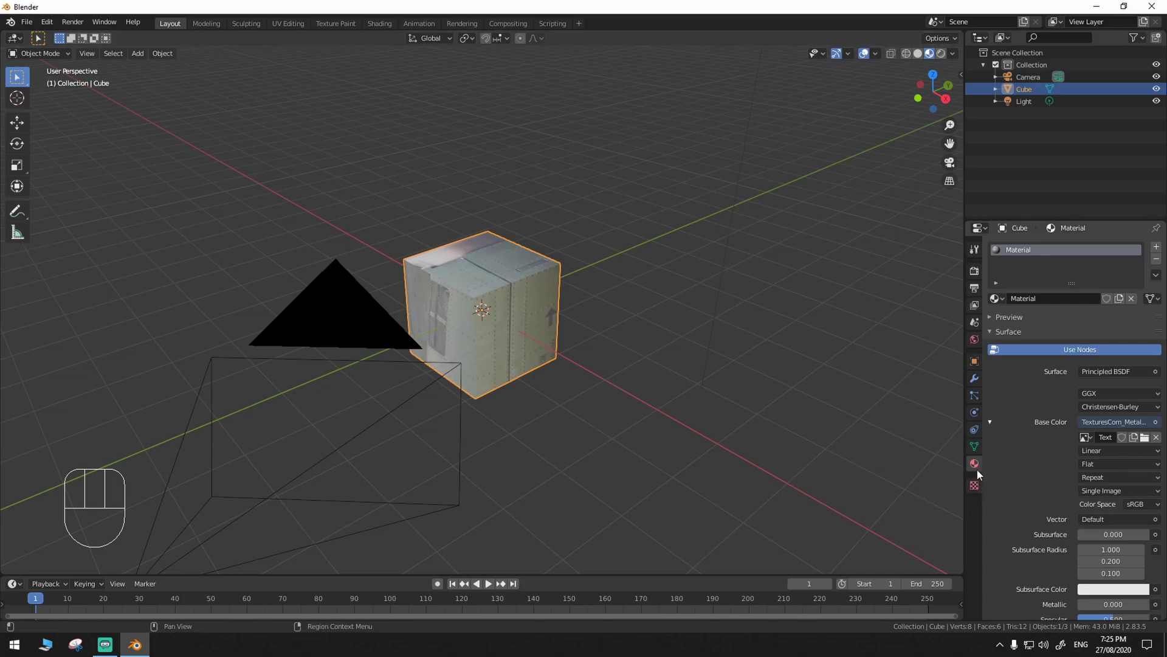
Rename the cube's existing UV map to uv1.
{"action": "left_click", "coordinate": [974, 446]}
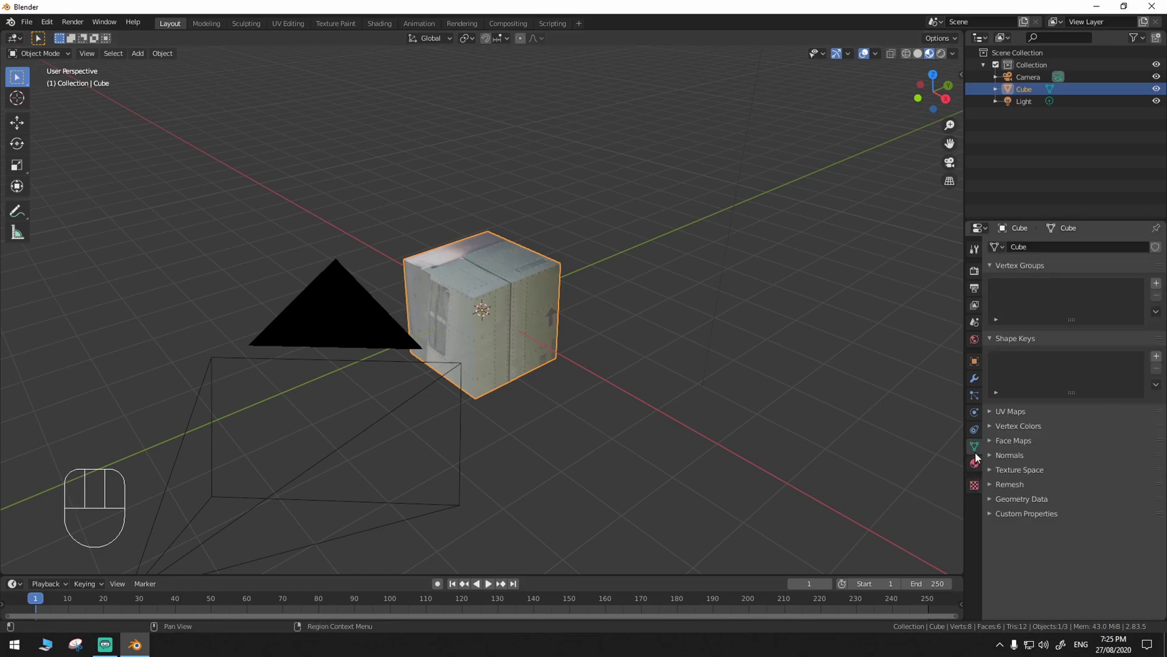
{"action": "left_click", "coordinate": [1016, 410]}
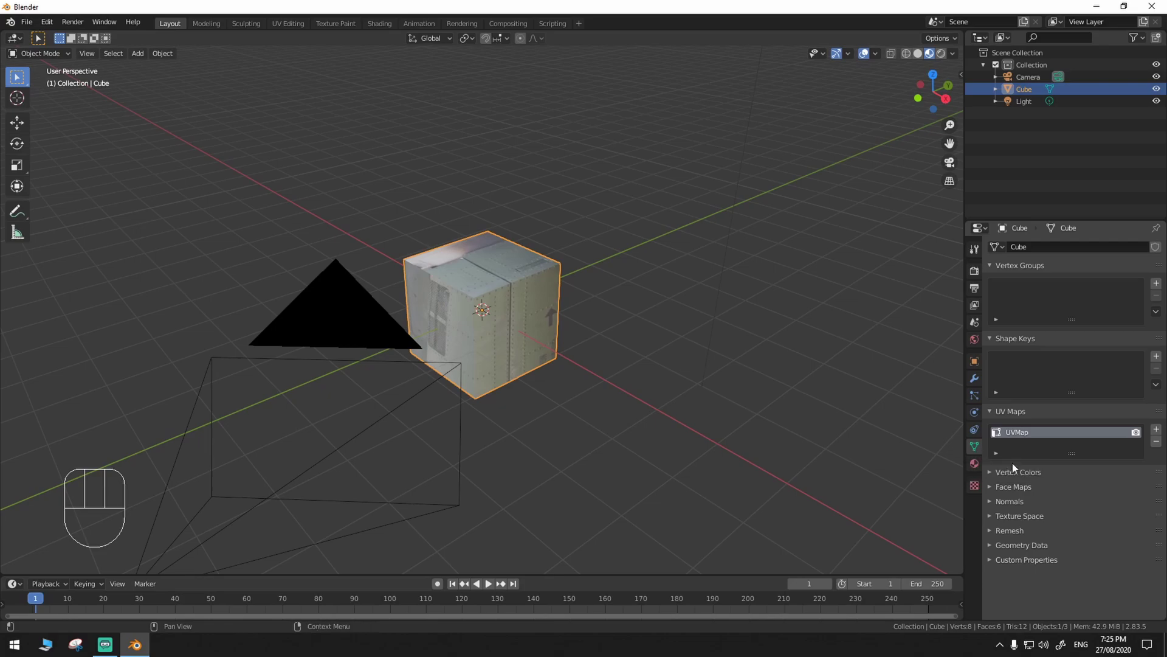
{"action": "left_click", "coordinate": [1034, 434]}
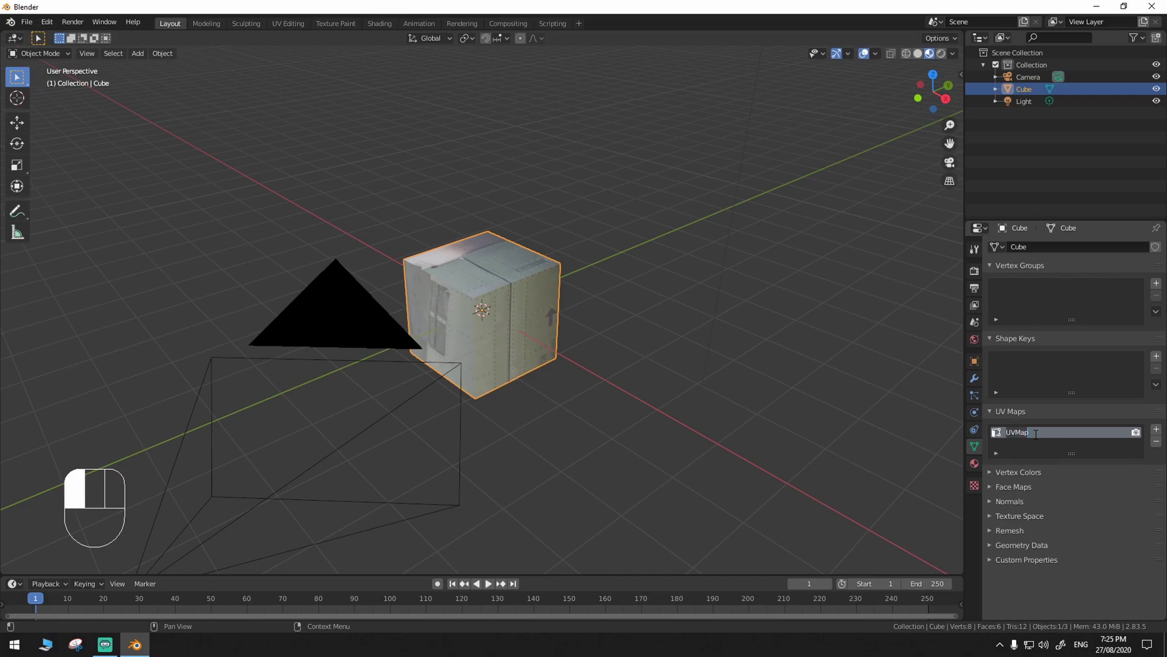
{"action": "type", "text": "rv"}
{"action": "key", "text": "BackSpace"}
{"action": "key", "text": "BackSpace"}
{"action": "type", "text": "uv1"}
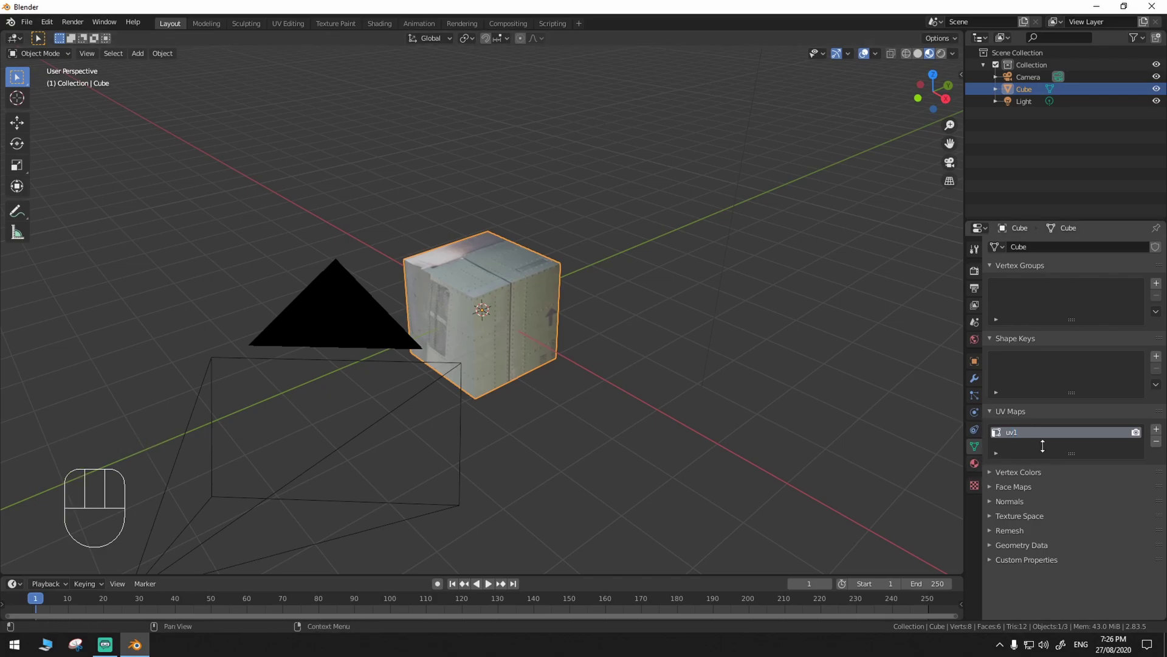
Add a second UV map to the cube and name it uv2.
{"action": "left_click", "coordinate": [1157, 430]}
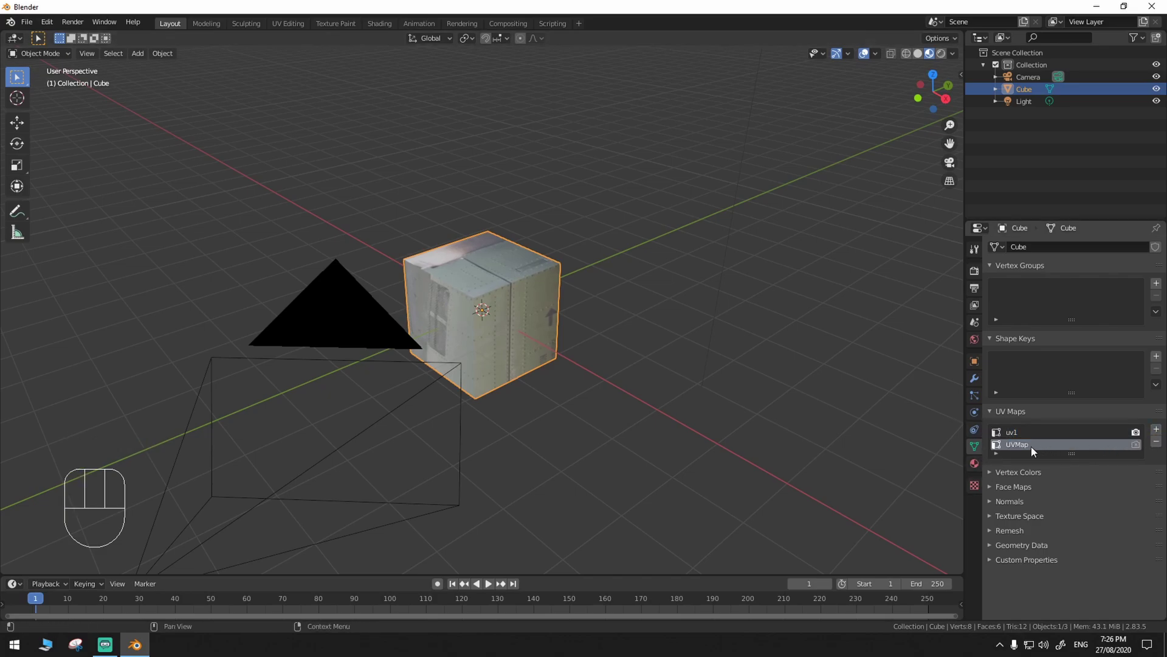
{"action": "double_click", "coordinate": [1031, 445]}
{"action": "type", "text": "uv2"}
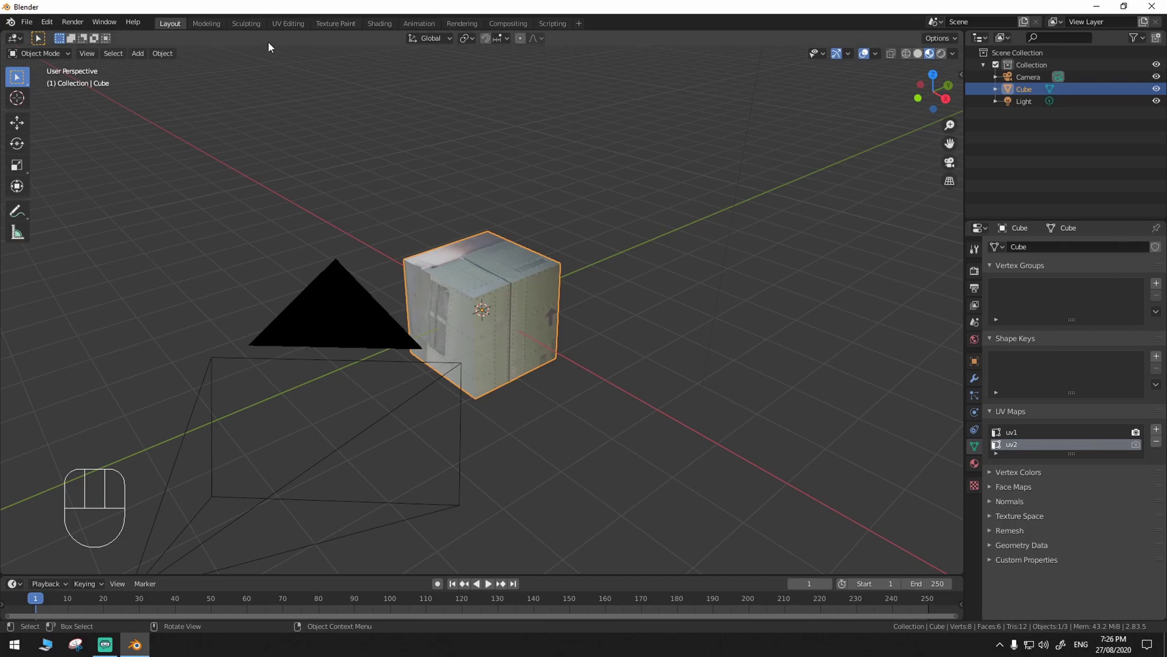
Switch to the UV Editing workspace, return the cube to Object Mode and show it in Material Preview shading.
{"action": "left_click", "coordinate": [292, 25]}
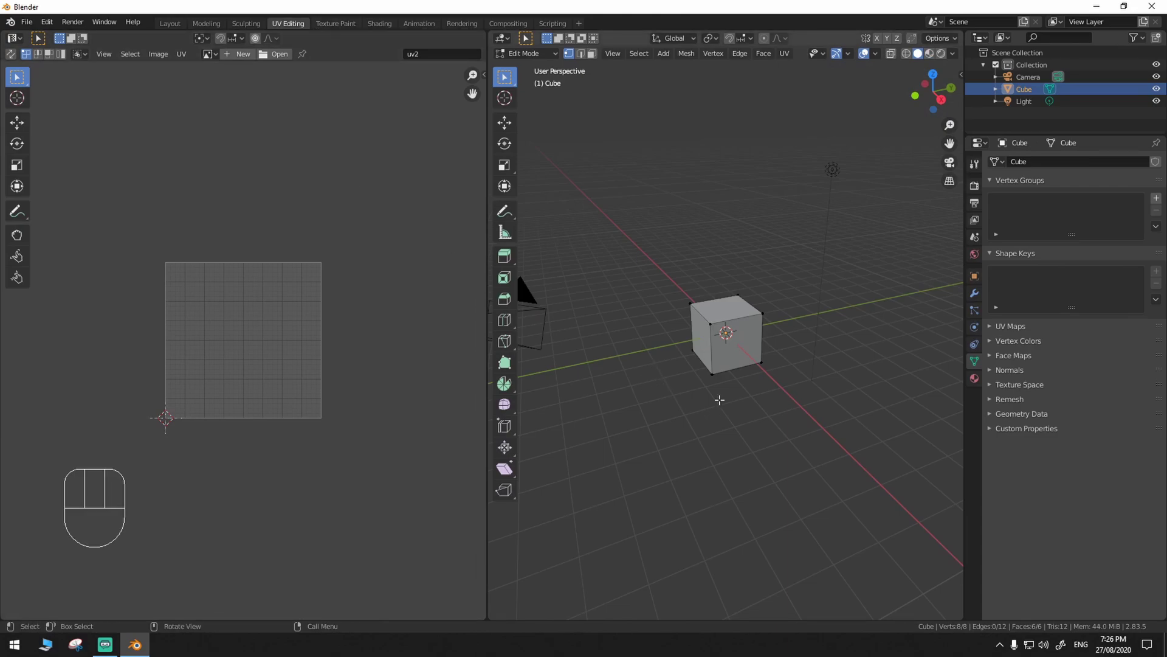
{"action": "key", "text": "Tab"}
{"action": "left_click", "coordinate": [738, 348]}
{"action": "mouse_move", "coordinate": [738, 348]}
{"action": "middle_mouse_down"}
{"action": "mouse_move", "coordinate": [770, 371]}
{"action": "mouse_move", "coordinate": [757, 339]}
{"action": "middle_mouse_up"}
{"action": "key", "text": "z"}
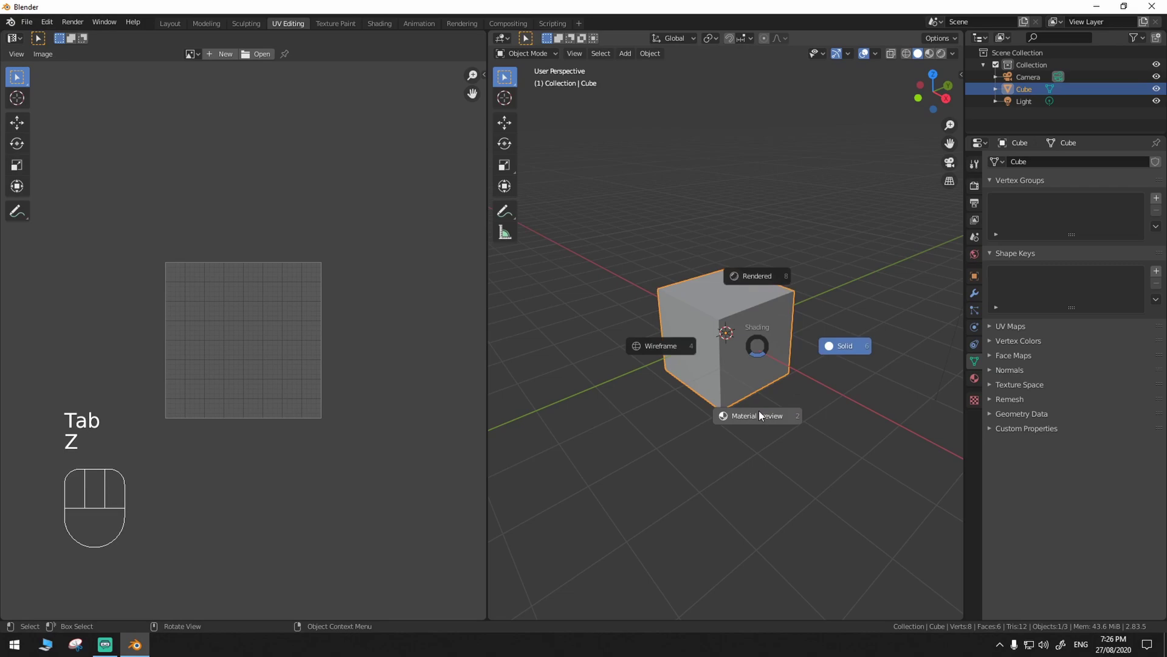
{"action": "left_click", "coordinate": [759, 410]}
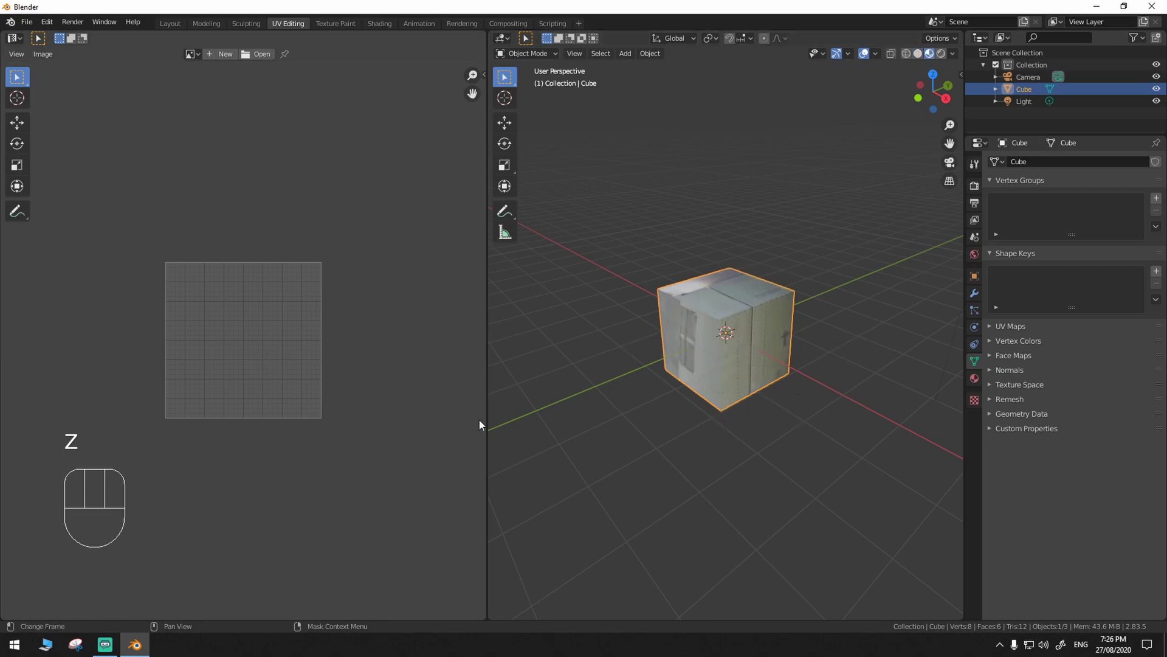
Make uv1 the active UV map and select the whole cube in Edit Mode to show its layout over the texture.
{"action": "left_click", "coordinate": [1009, 326]}
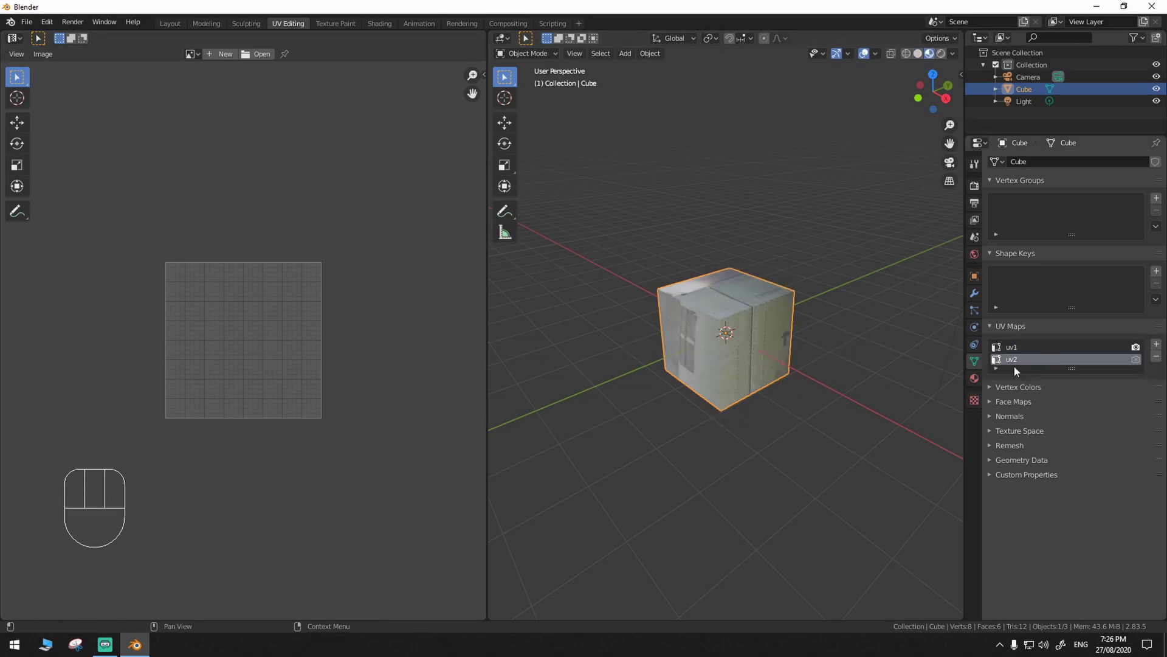
{"action": "left_click", "coordinate": [1012, 346]}
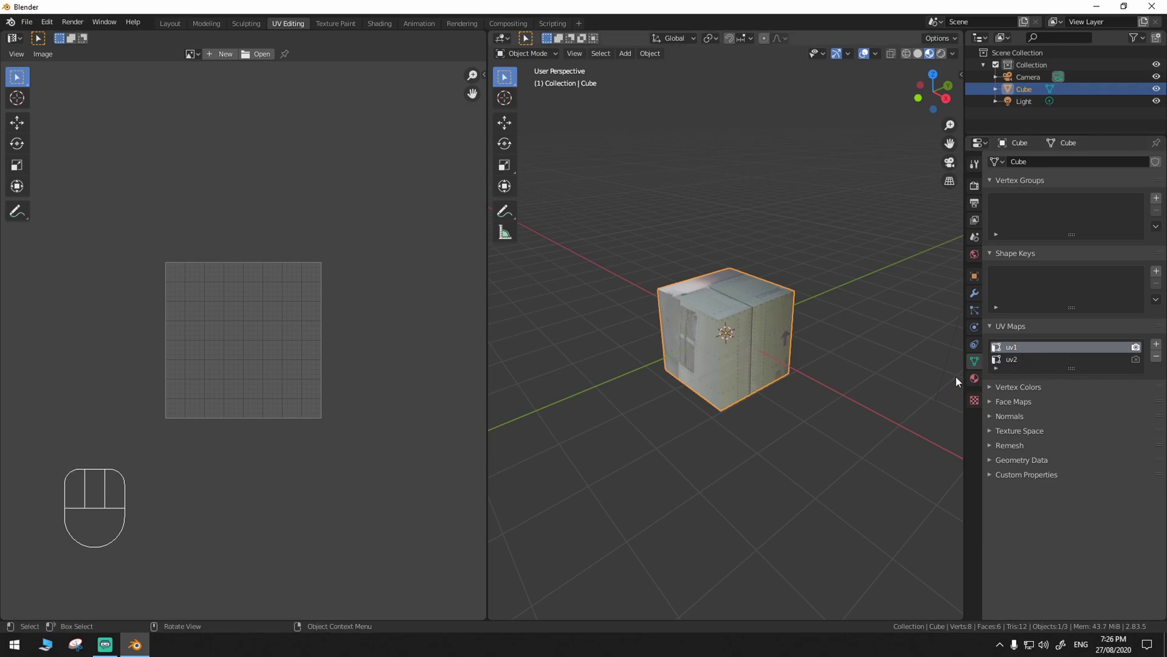
{"action": "left_click", "coordinate": [779, 322]}
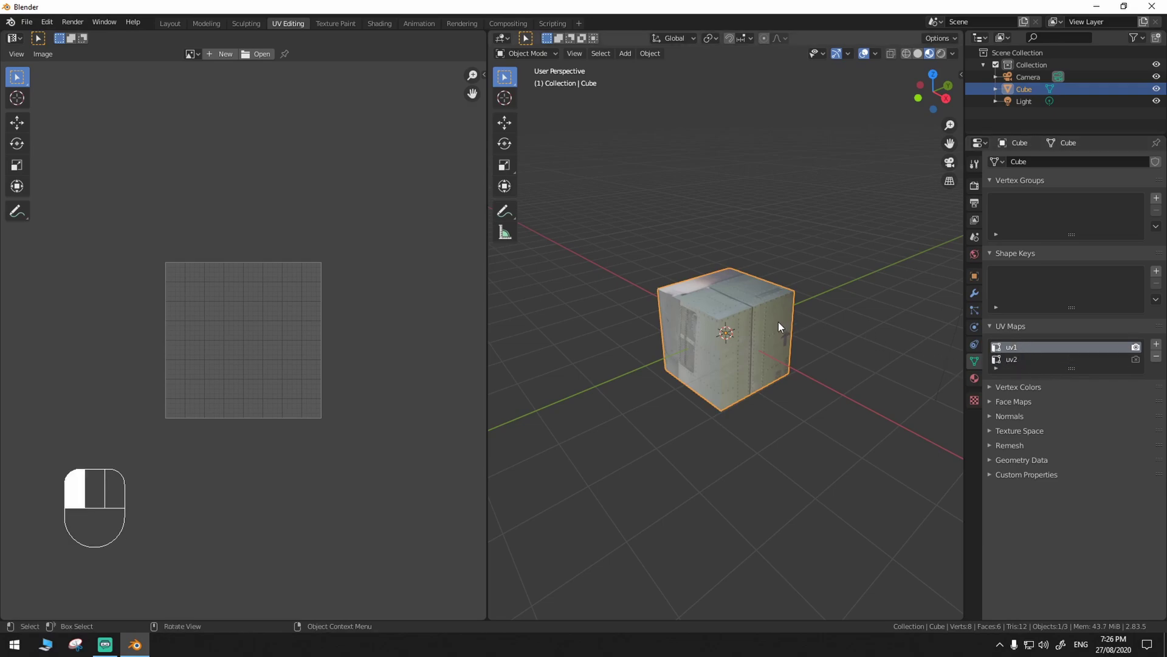
{"action": "left_click", "coordinate": [755, 302]}
{"action": "key", "text": "Tab"}
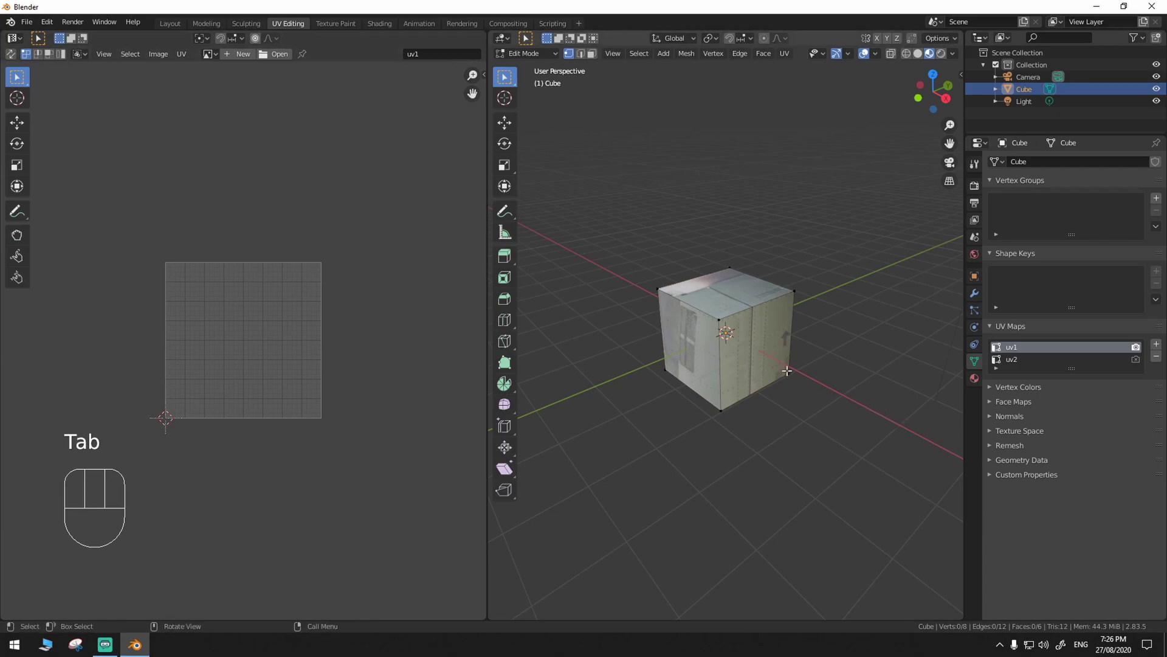
{"action": "key", "text": "a"}
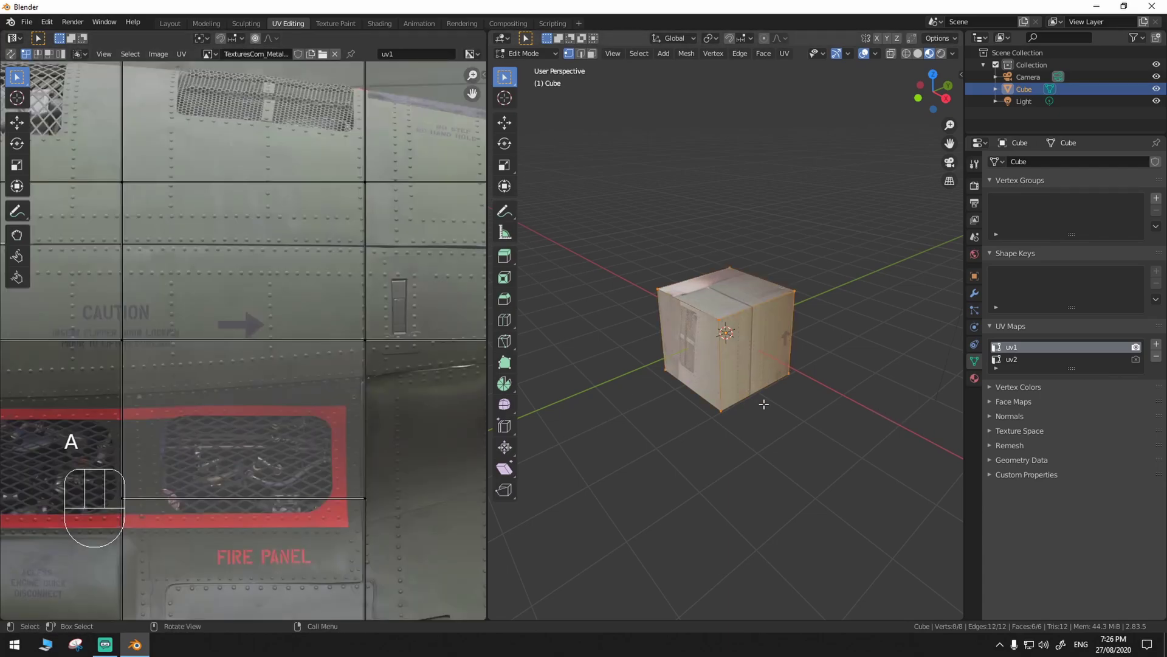
{"action": "scroll", "coordinate": [337, 392], "scroll_direction": "down", "scroll_amount": 4}
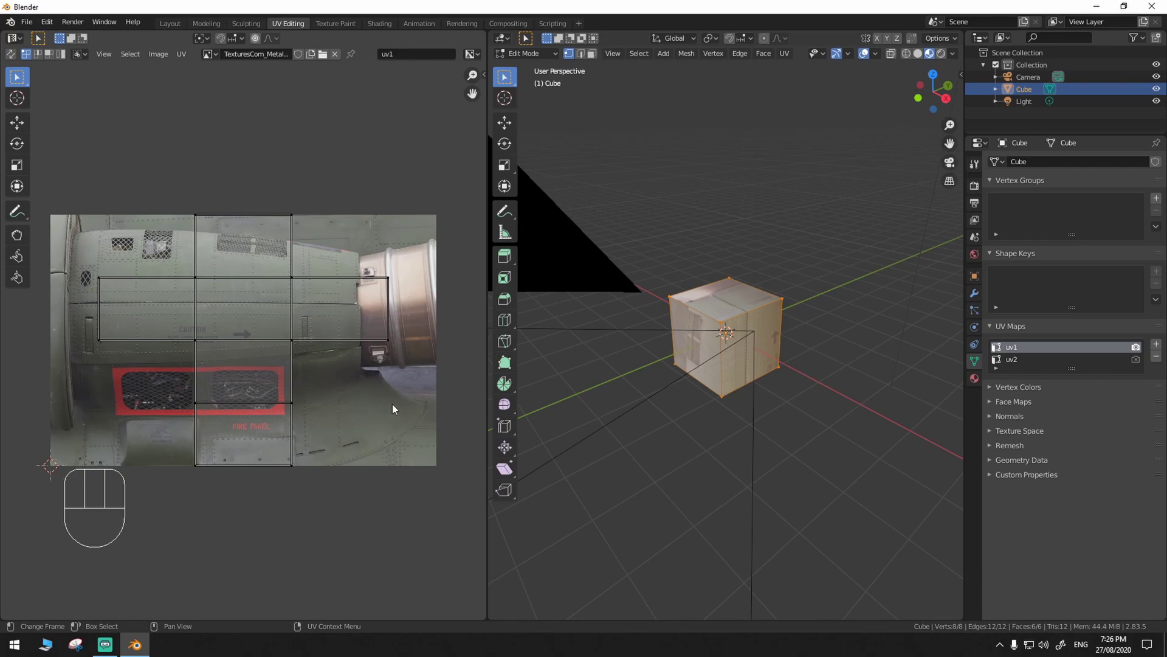
{"action": "scroll", "coordinate": [392, 403], "scroll_direction": "up", "scroll_amount": 1}
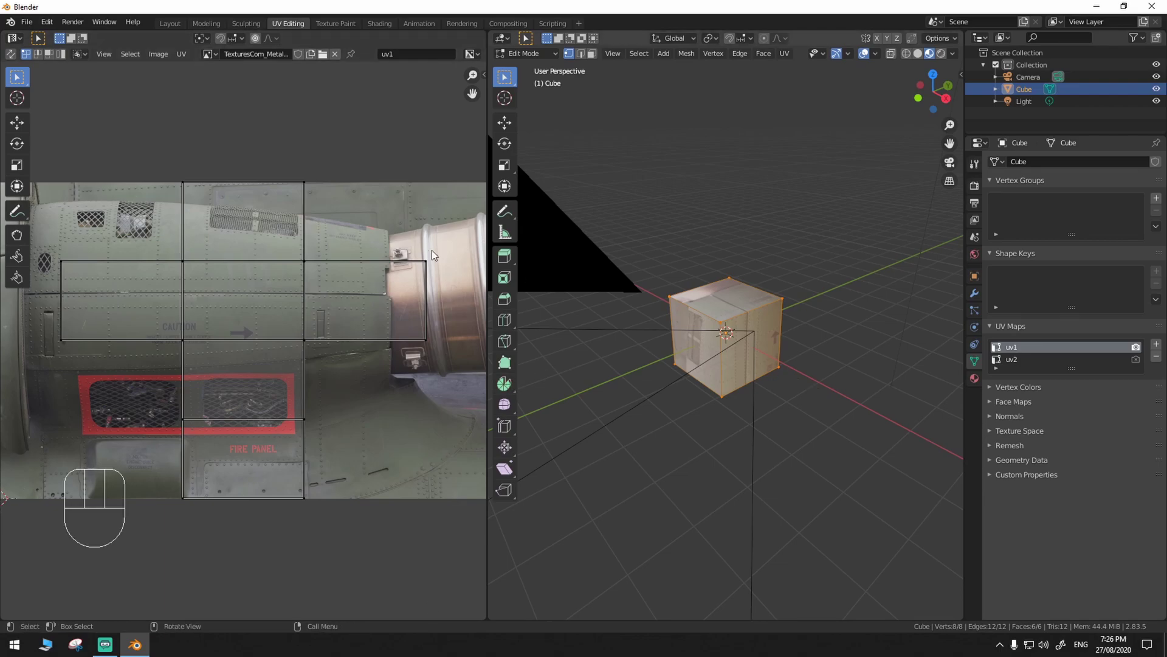
{"action": "scroll", "coordinate": [293, 200], "scroll_direction": "down", "scroll_amount": 1}
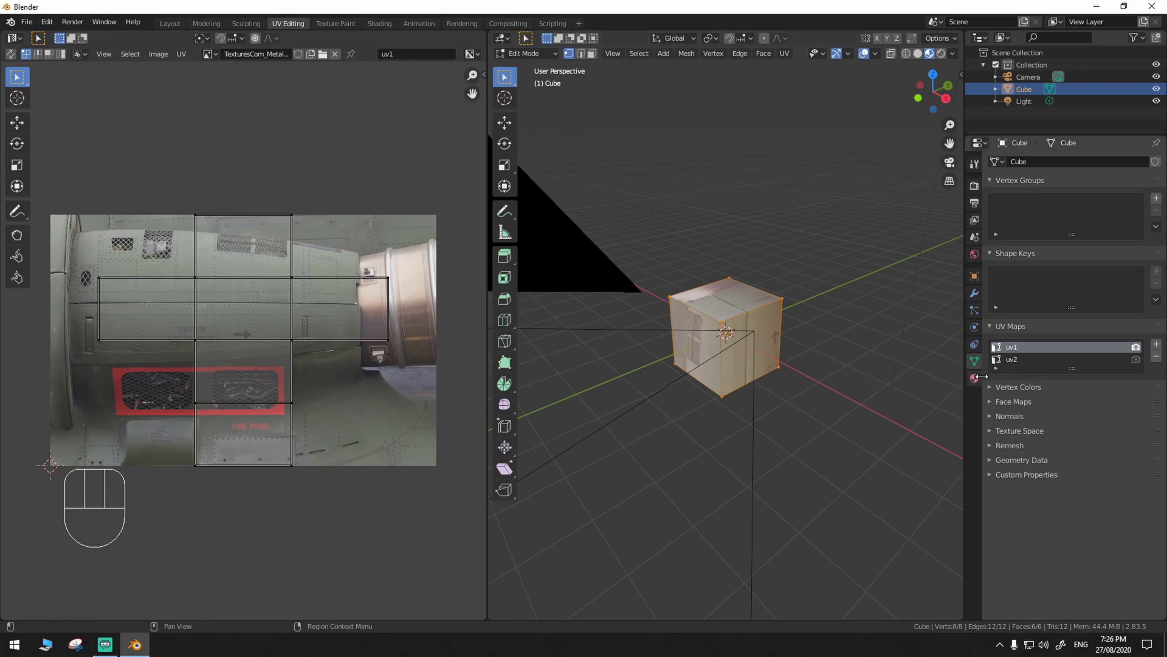
Make uv2 the active UV map and set it as the one used for rendering.
{"action": "left_click", "coordinate": [1015, 359]}
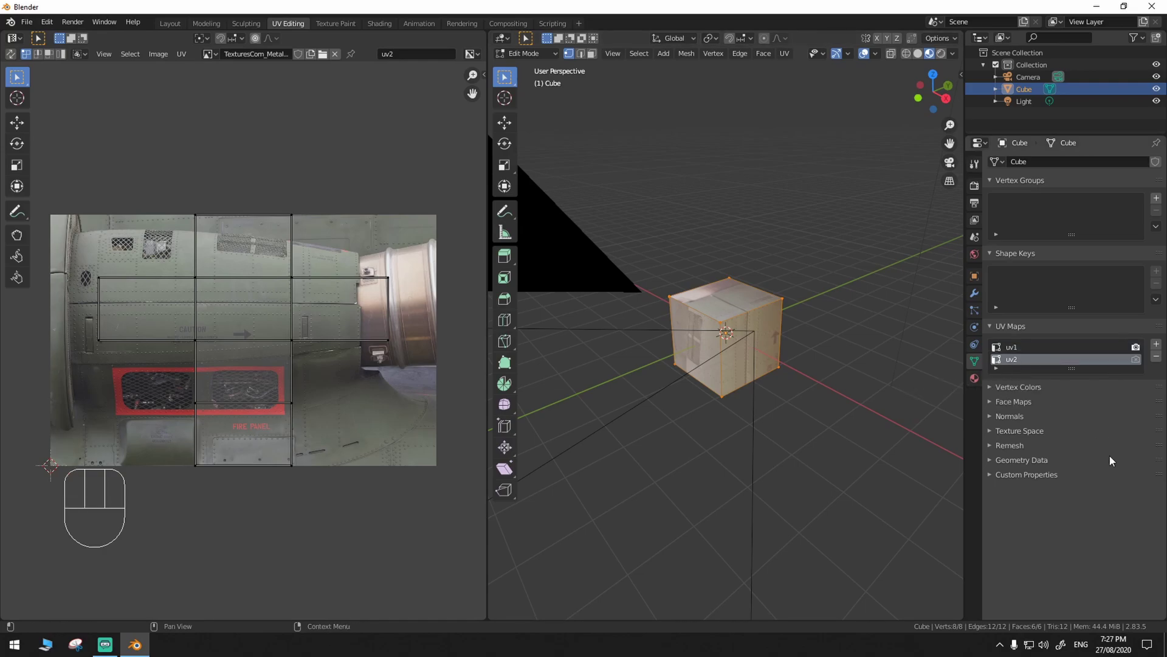
{"action": "scroll", "coordinate": [894, 421], "scroll_direction": "up", "scroll_amount": 1}
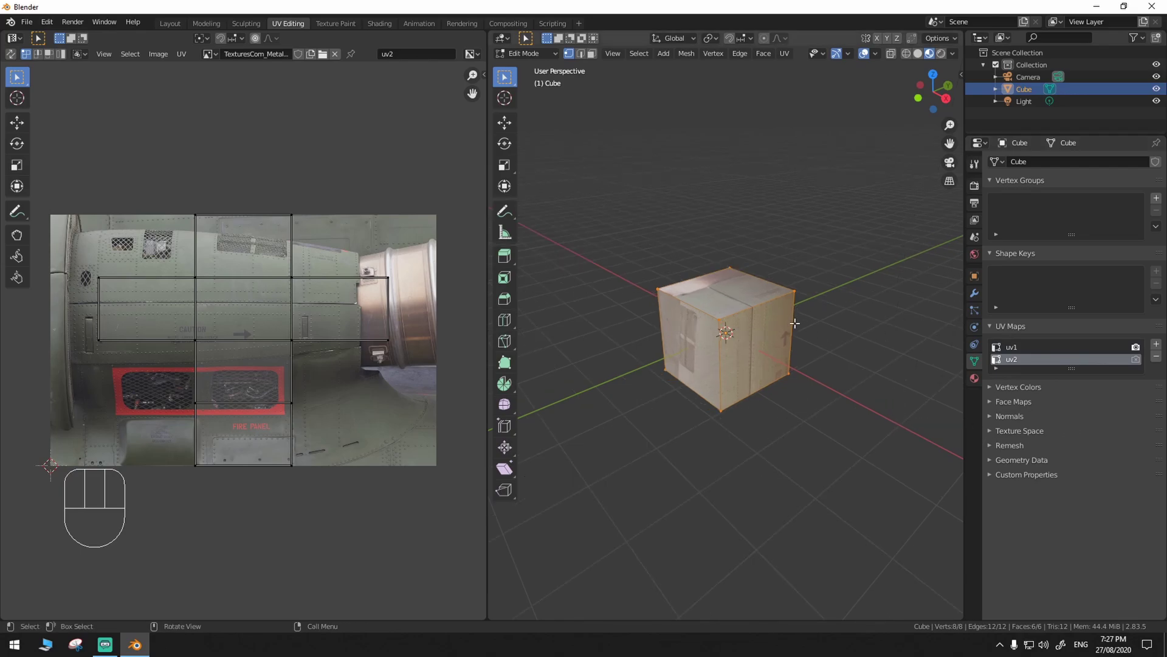
{"action": "left_click", "coordinate": [1136, 359]}
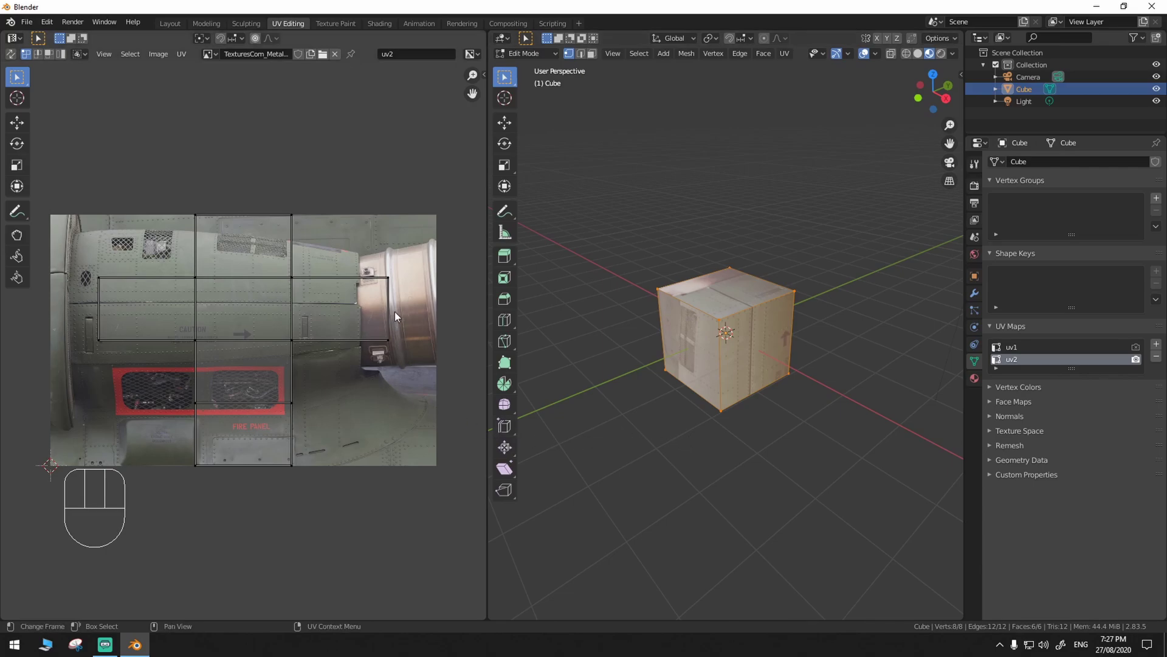
Distort the uv2 layout by moving three of its vertices on the side nearest the metal engine ring.
{"action": "key", "text": "g"}
{"action": "key", "text": "g"}
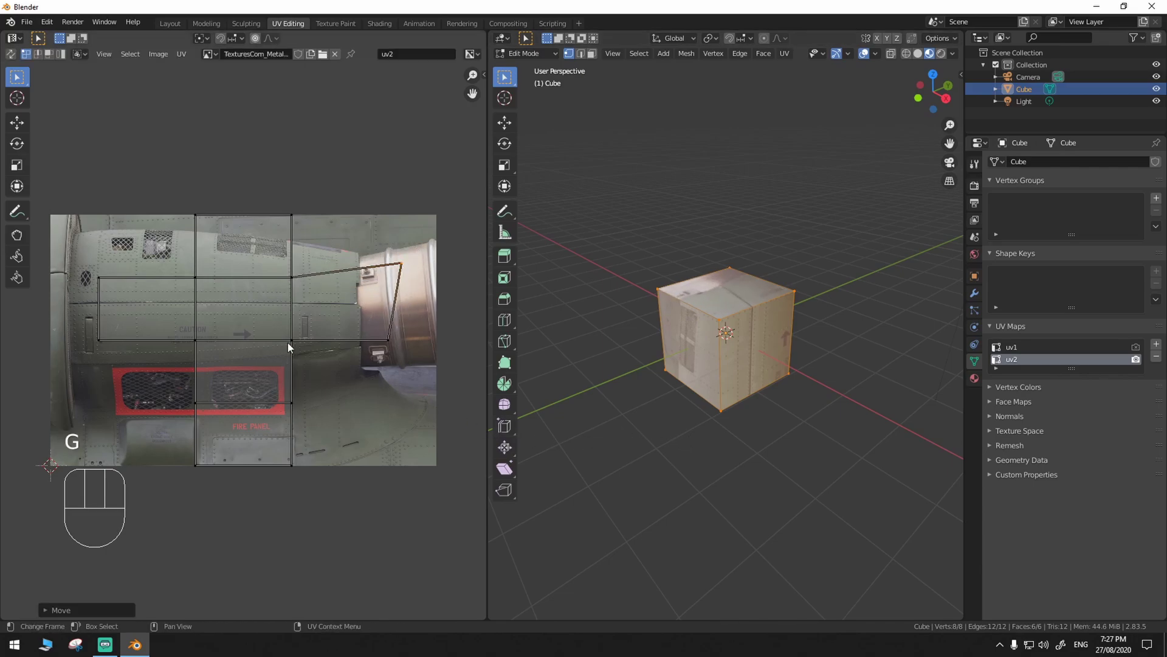
{"action": "left_click", "coordinate": [368, 433]}
{"action": "left_click", "coordinate": [300, 411]}
{"action": "key", "text": "g"}
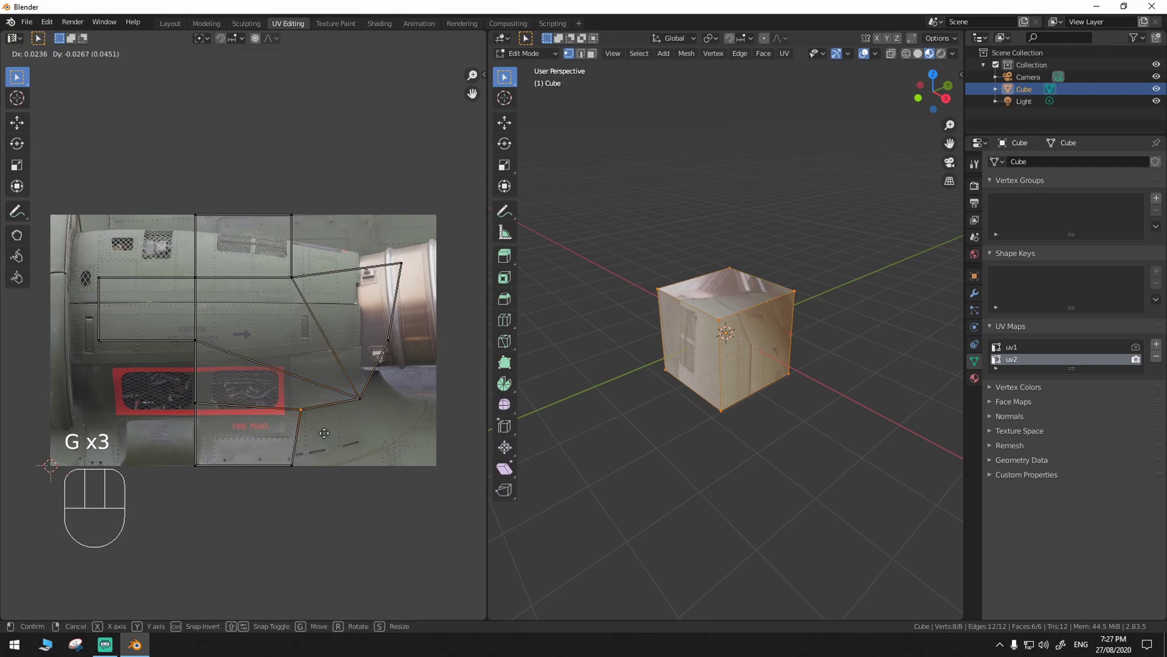
{"action": "left_click", "coordinate": [312, 450]}
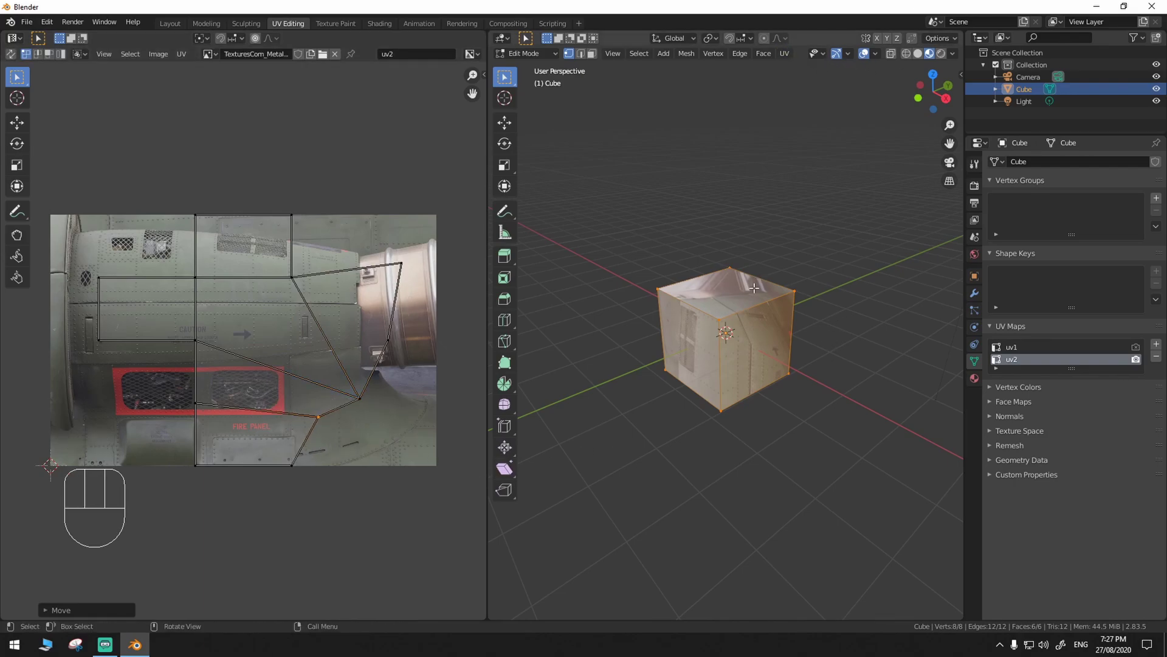
Project the cube's uv2 map from the current view, then enlarge and reposition the layout over the red-framed engine panels.
{"action": "left_click", "coordinate": [783, 54]}
{"action": "left_click", "coordinate": [814, 180]}
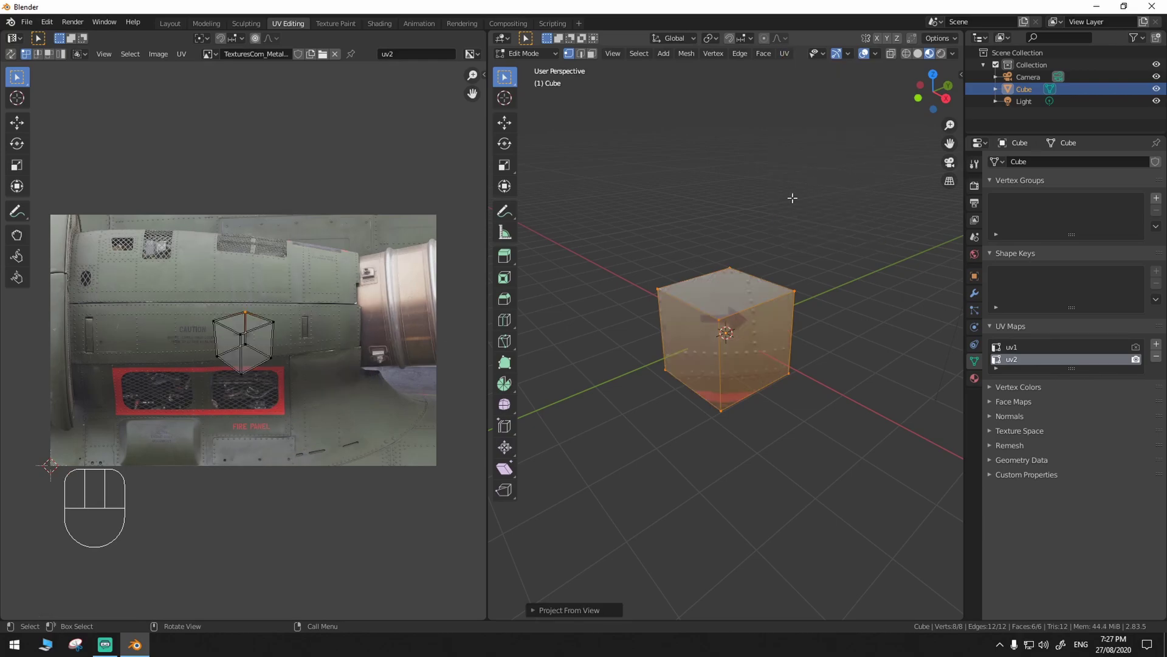
{"action": "key", "text": "a"}
{"action": "key", "text": "s"}
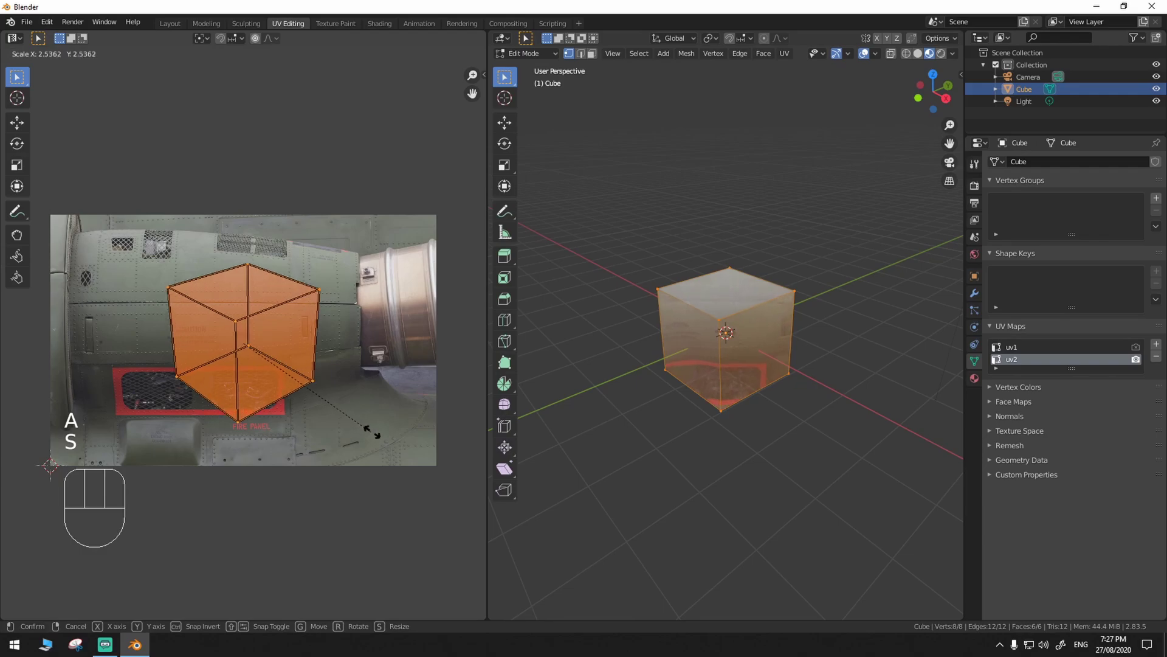
{"action": "left_click", "coordinate": [416, 455]}
{"action": "key", "text": "g"}
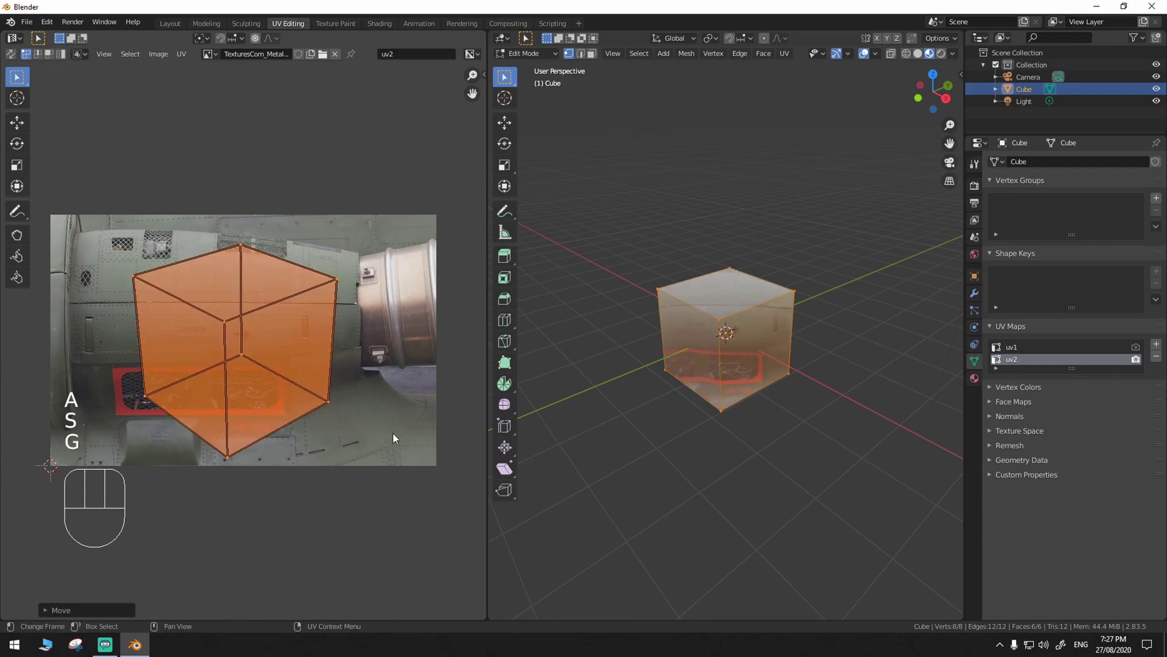
{"action": "left_click", "coordinate": [392, 433]}
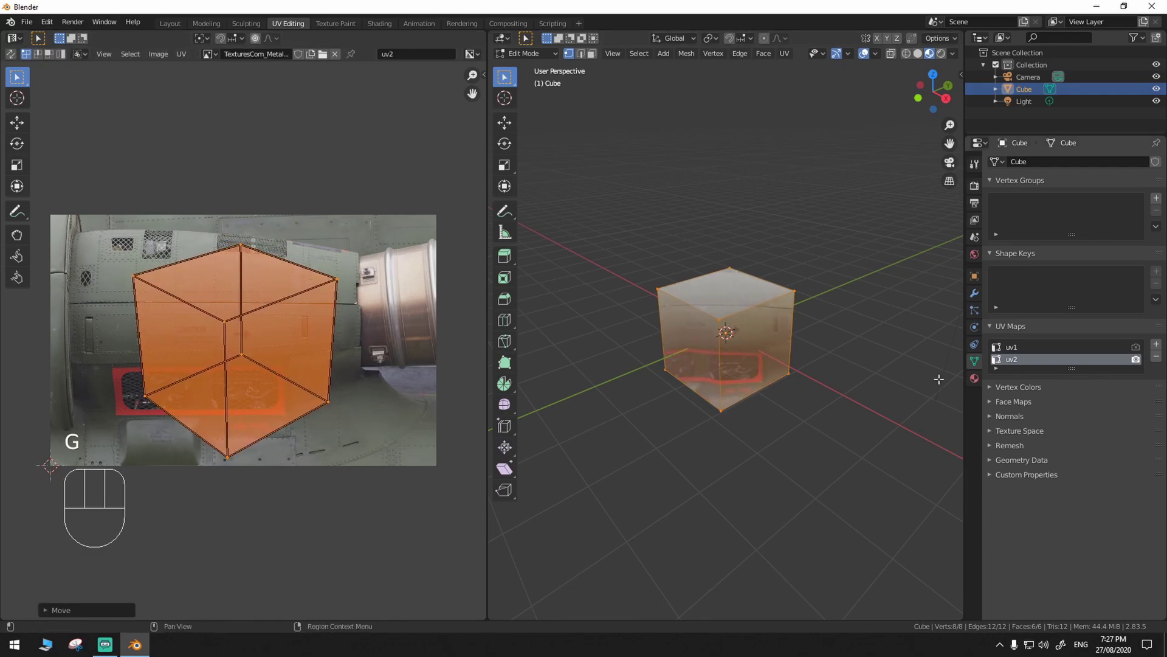
Compare both layouts on the cube by switching the rendering UV map between uv1 and uv2 in Edit and Object Mode, ending on uv2.
{"action": "left_click", "coordinate": [1022, 345]}
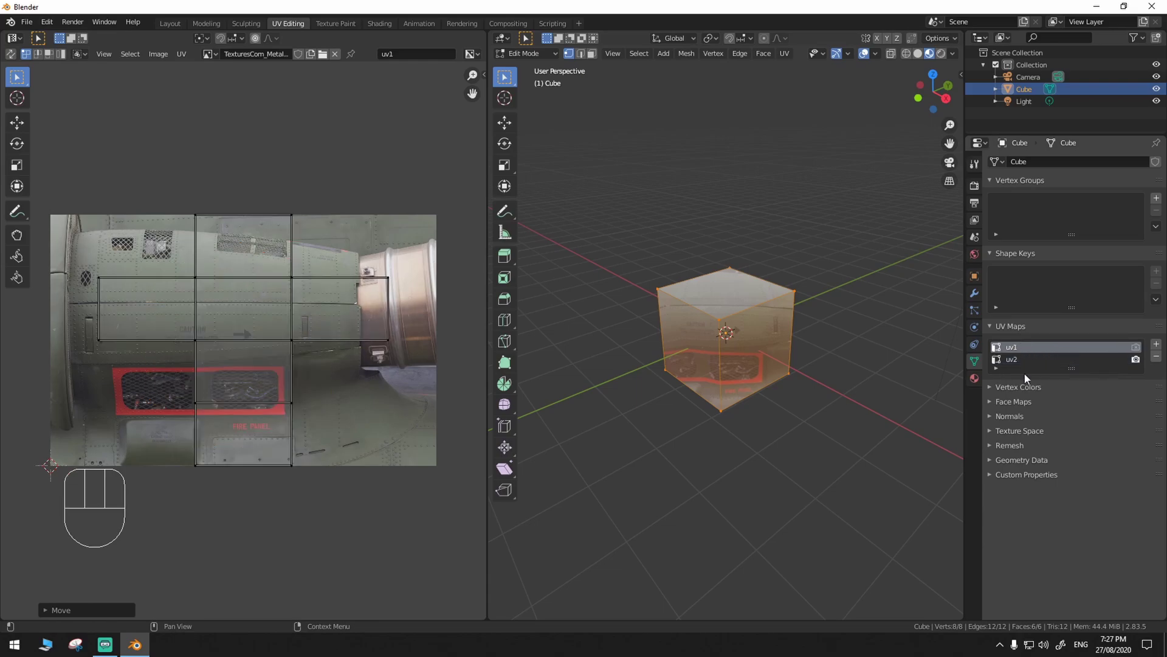
{"action": "left_click", "coordinate": [1135, 345]}
{"action": "left_click", "coordinate": [1107, 360]}
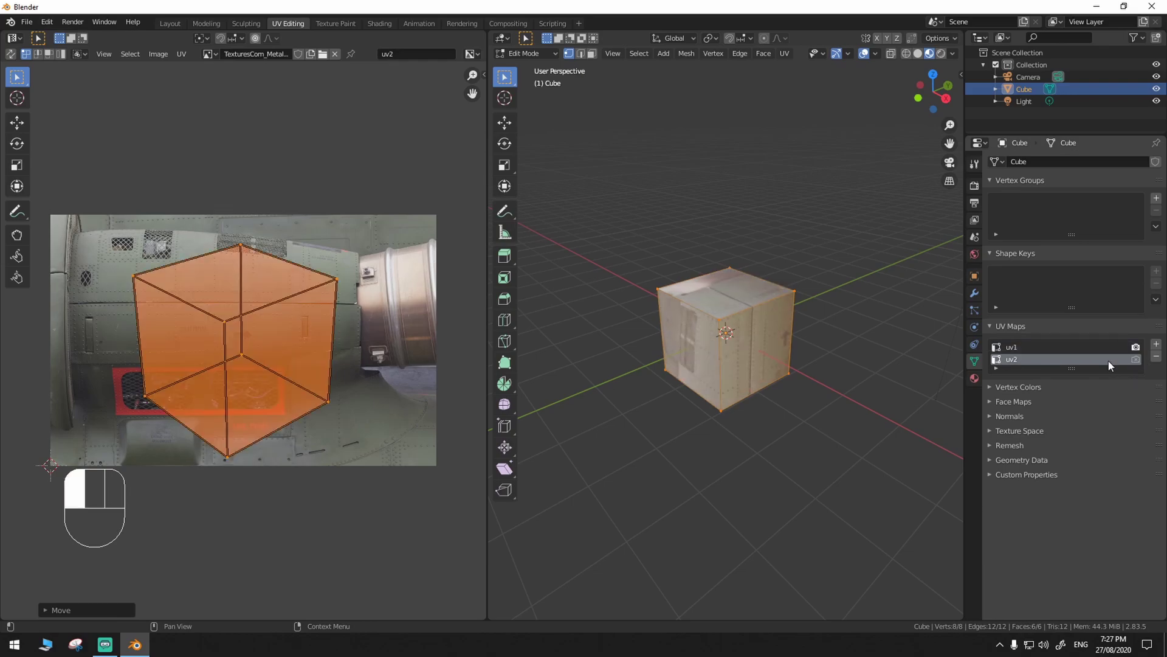
{"action": "left_click", "coordinate": [1136, 359]}
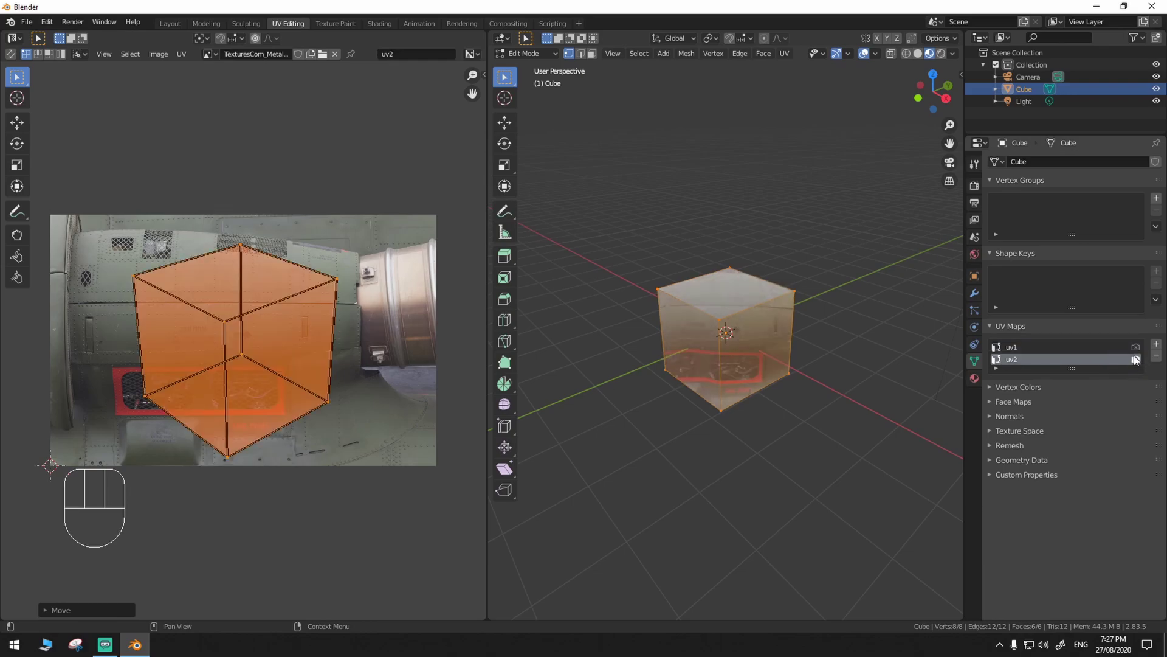
{"action": "key", "text": "Tab"}
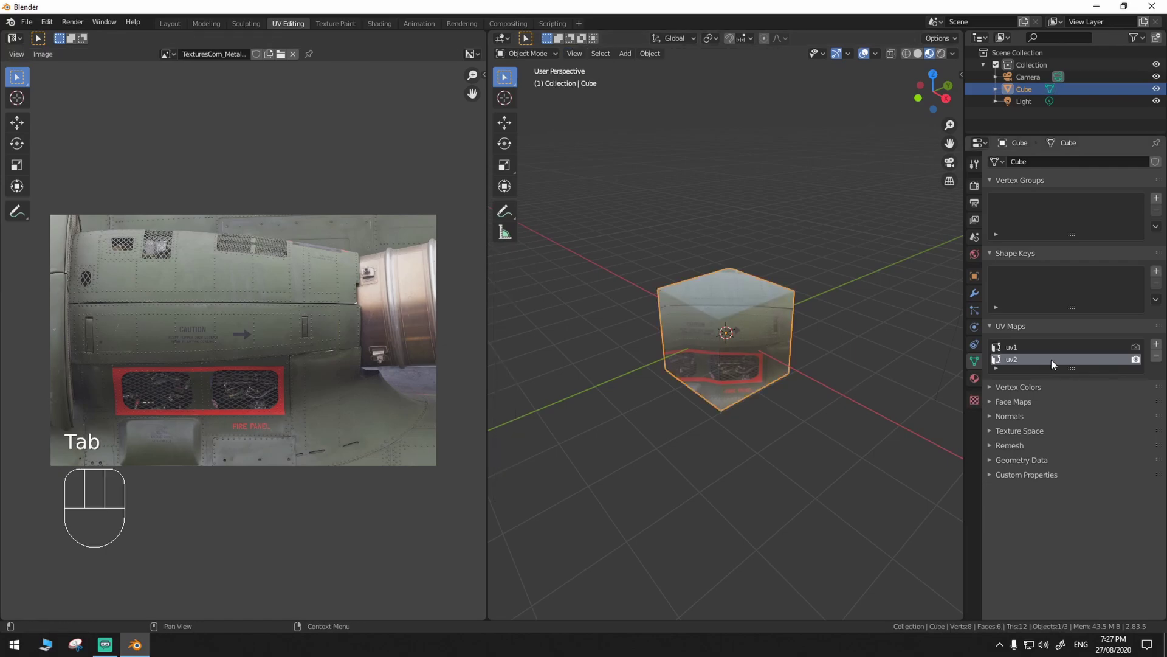
{"action": "left_click", "coordinate": [1136, 359]}
{"action": "left_click", "coordinate": [1134, 359]}
{"action": "left_click", "coordinate": [1134, 346]}
{"action": "left_click", "coordinate": [1134, 360]}
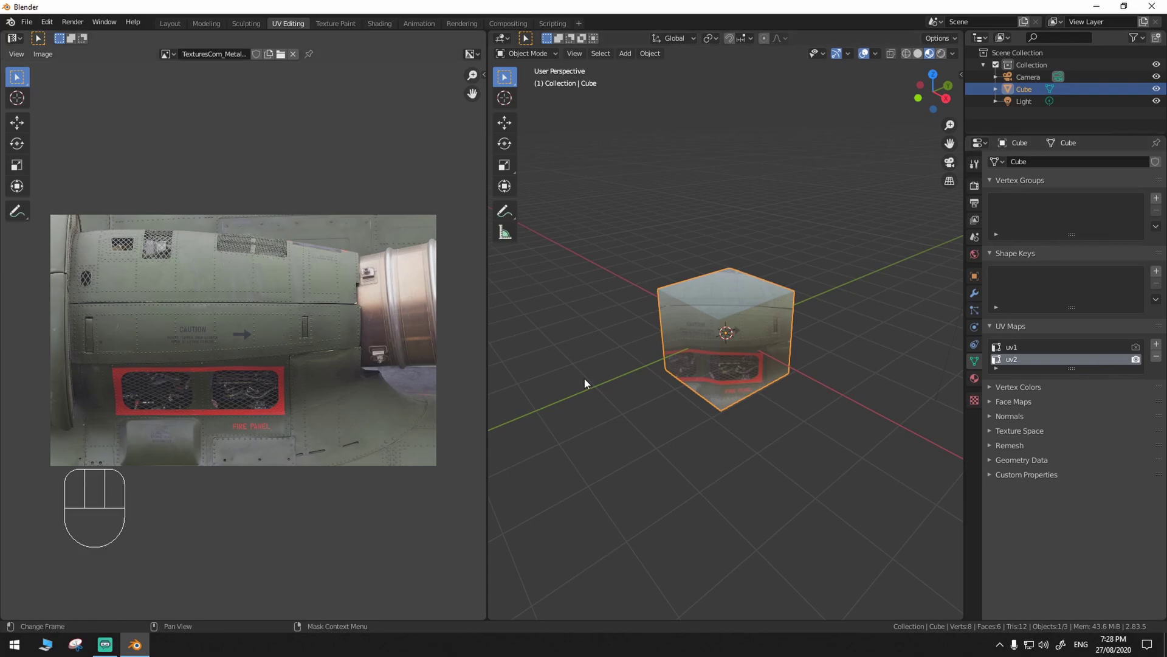
{"action": "left_click", "coordinate": [727, 334]}
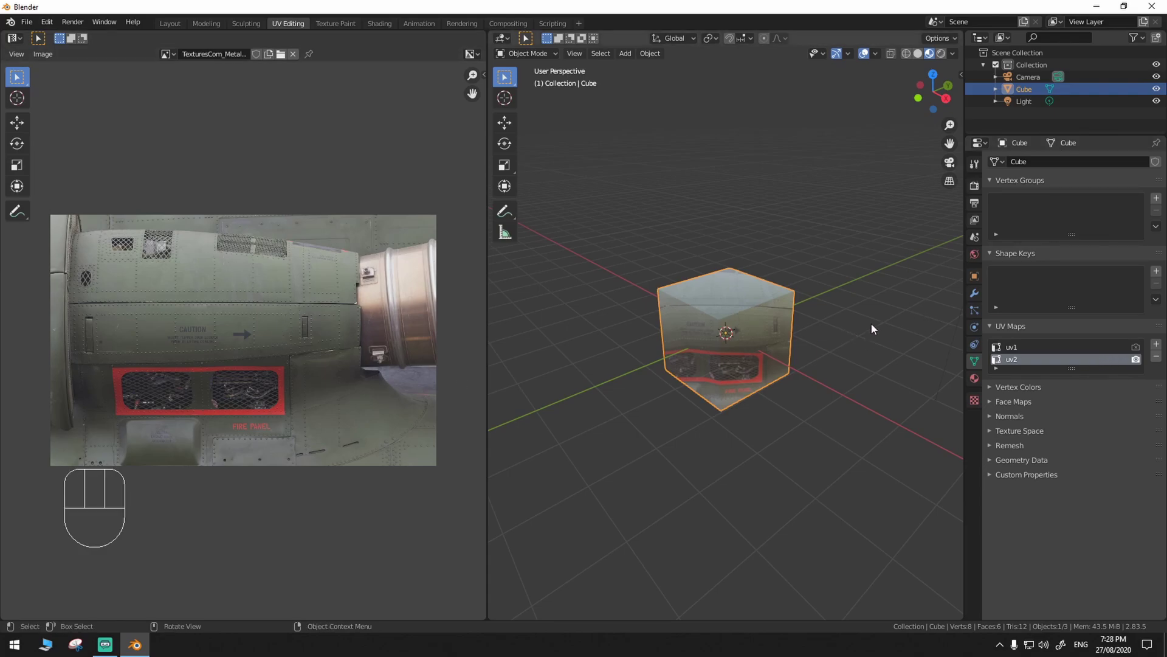
{"action": "scroll", "coordinate": [778, 367], "scroll_direction": "up", "scroll_amount": 3}
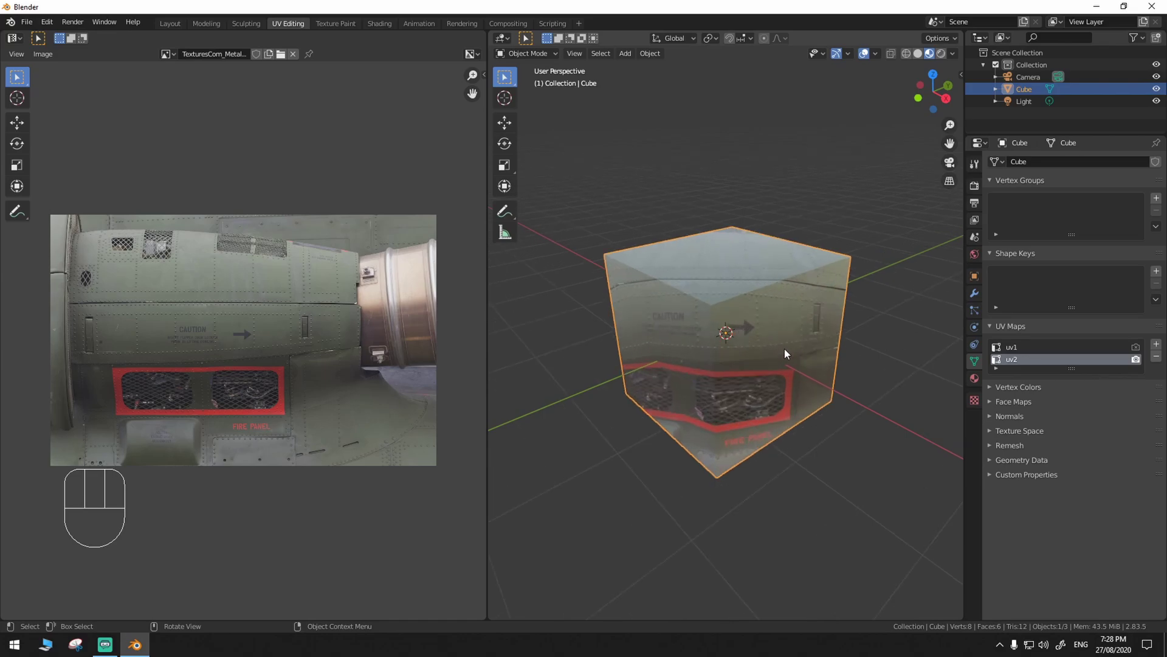
Select the whole cube in Edit Mode, show the UV vertex coordinates and check the options offered for the X coordinate.
{"action": "key", "text": "Tab"}
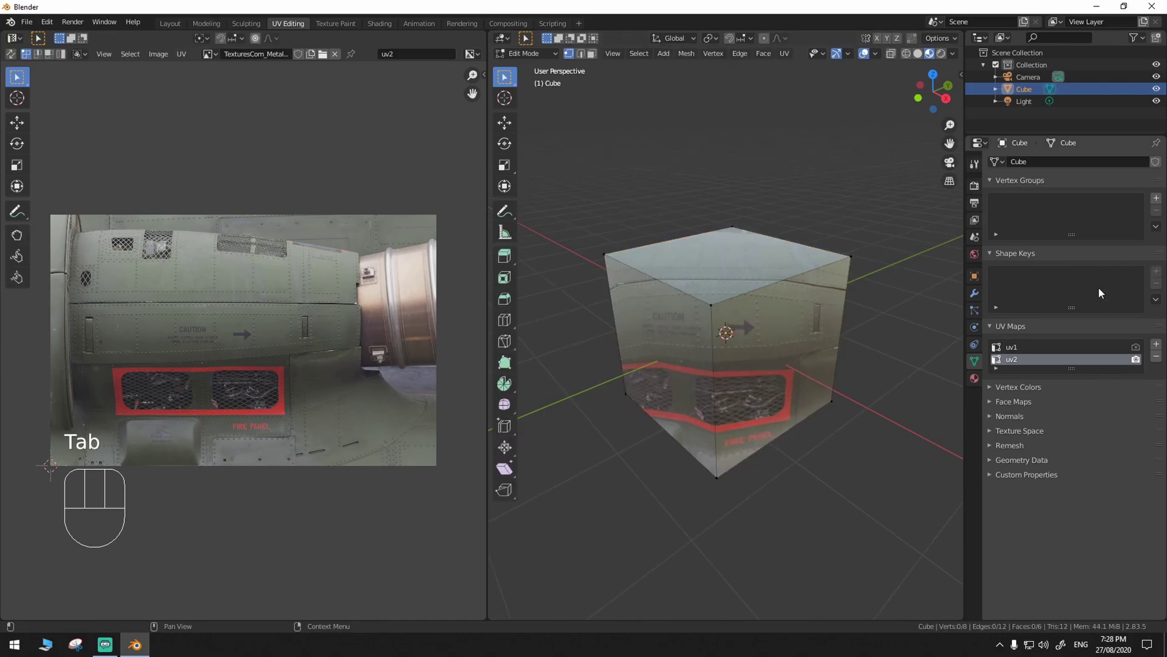
{"action": "left_click", "coordinate": [712, 305]}
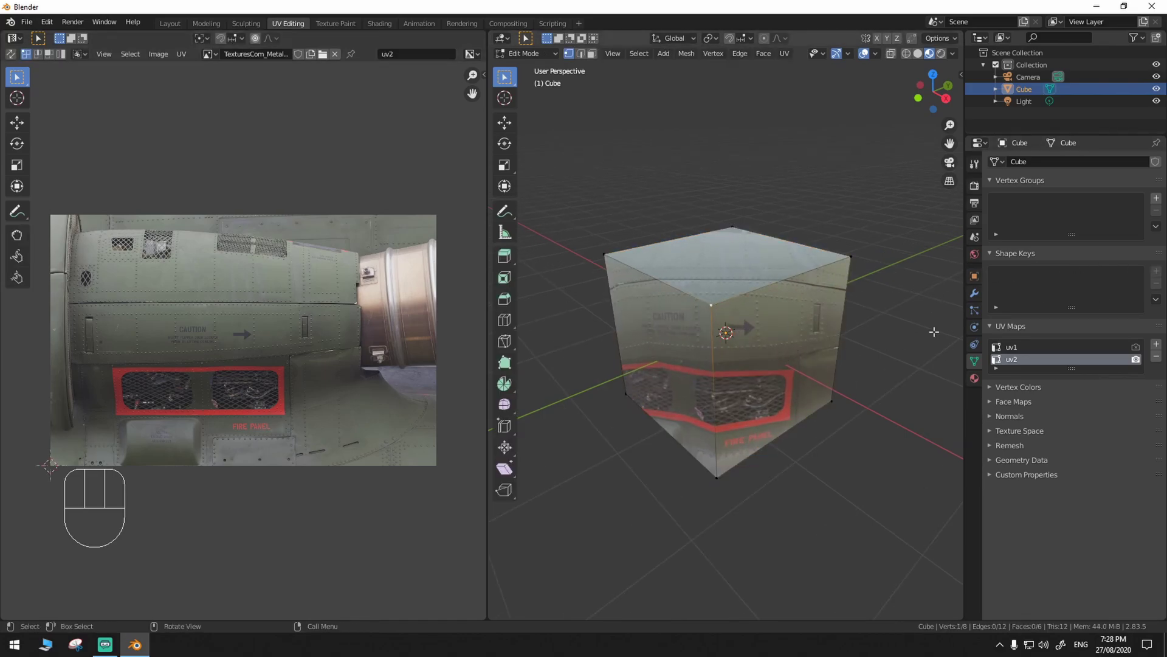
{"action": "key", "text": "a"}
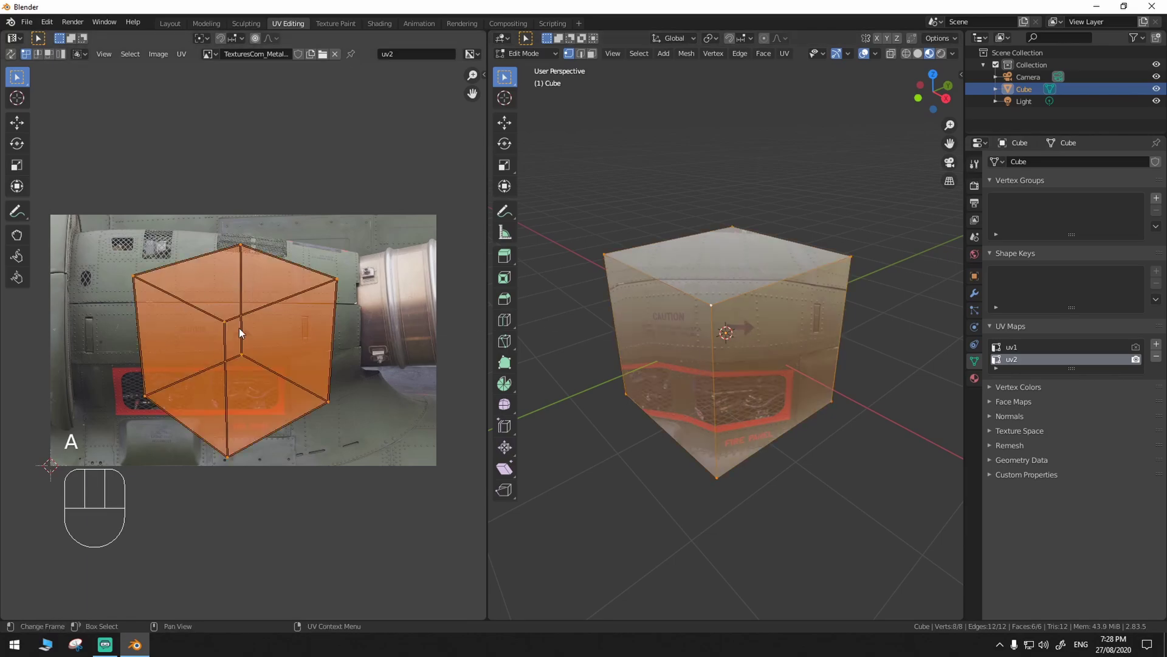
{"action": "key", "text": "n"}
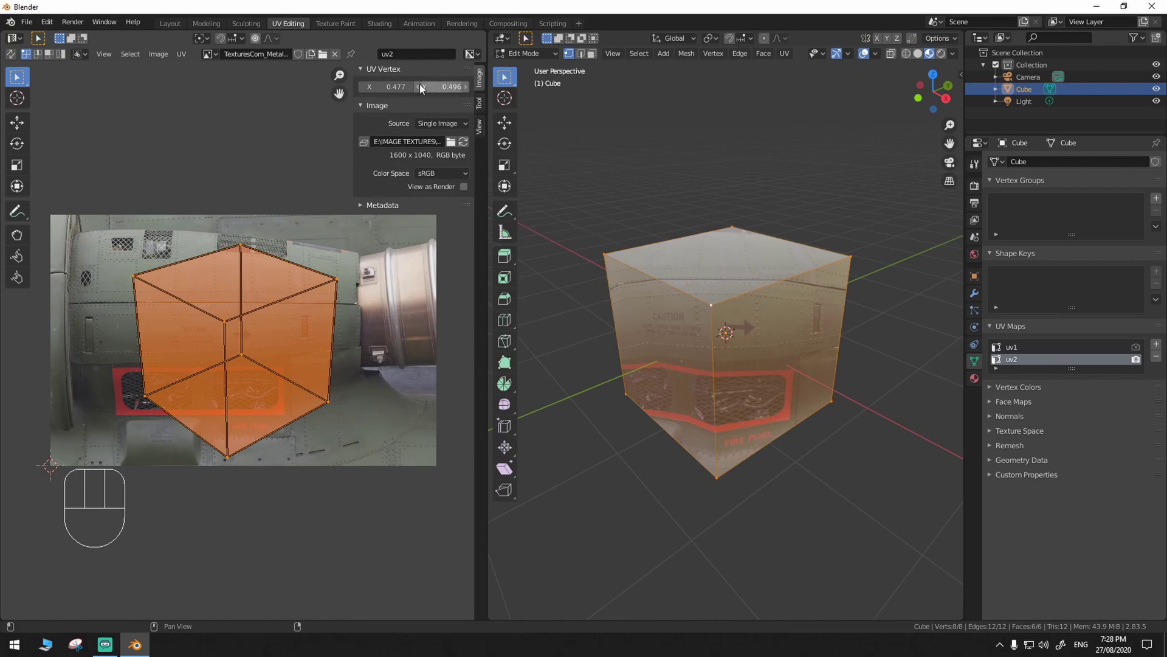
{"action": "right_click", "coordinate": [383, 87]}
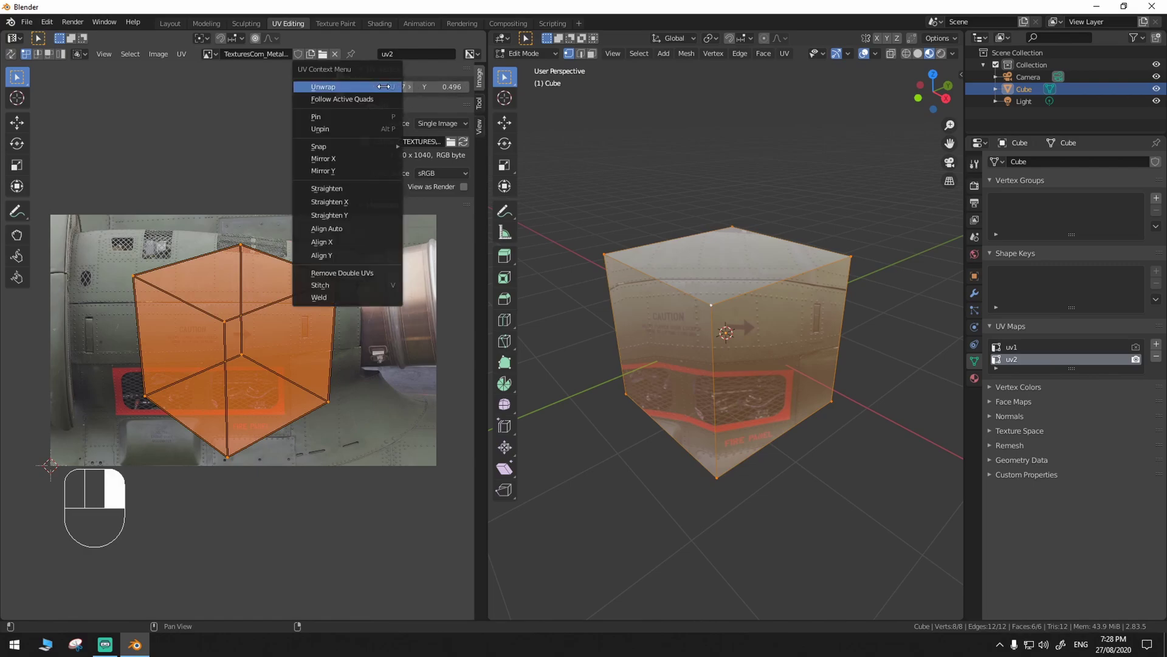
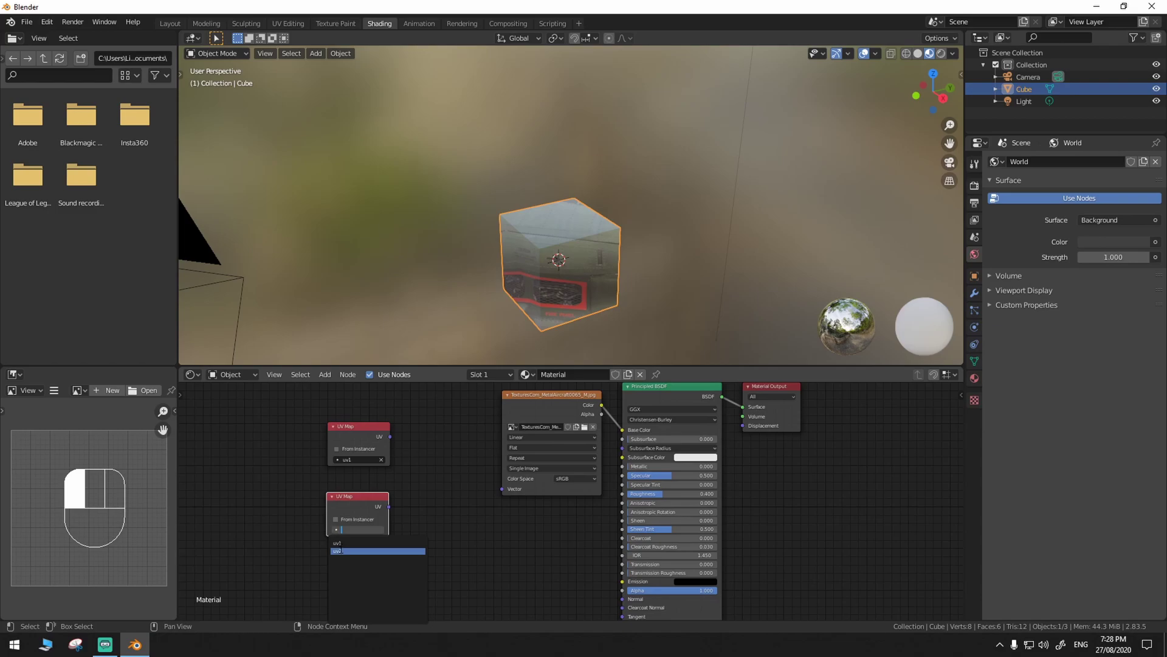
Move the uv1 and uv2 UV Map nodes away from the image texture and add a MixRGB node in the gap.
{"action": "left_click_drag", "start_coordinate": [353, 436], "coordinate": [320, 428]}
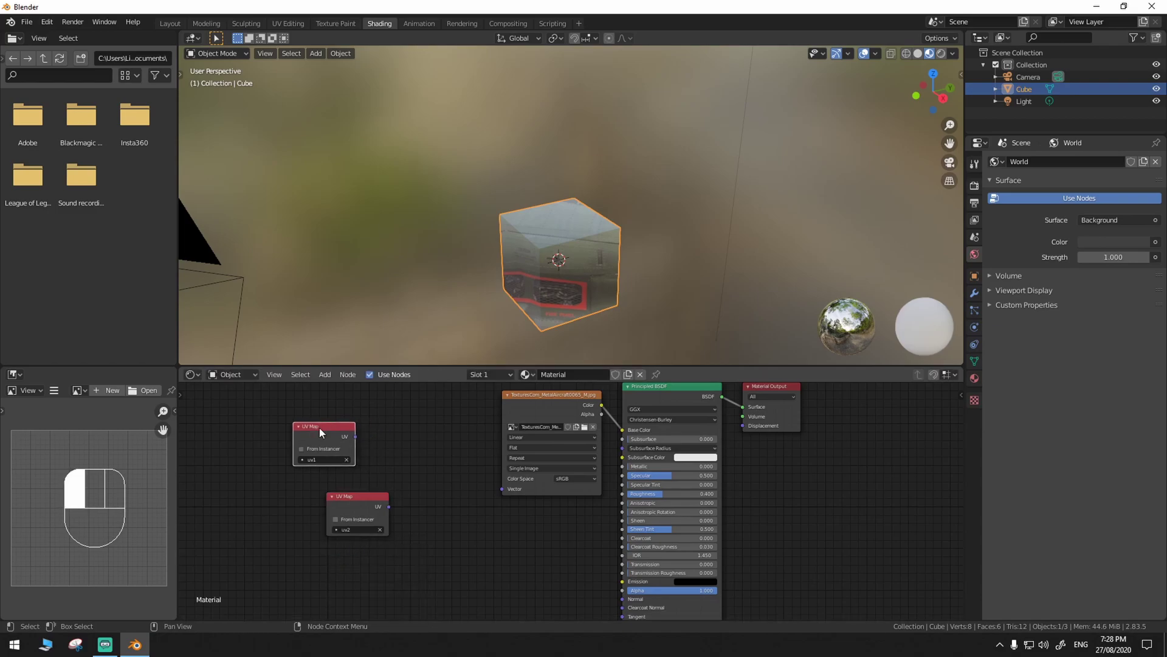
{"action": "left_click_drag", "start_coordinate": [364, 495], "coordinate": [310, 506]}
{"action": "scroll", "coordinate": [368, 475], "scroll_direction": "up", "scroll_amount": 1}
{"action": "left_click", "coordinate": [356, 450]}
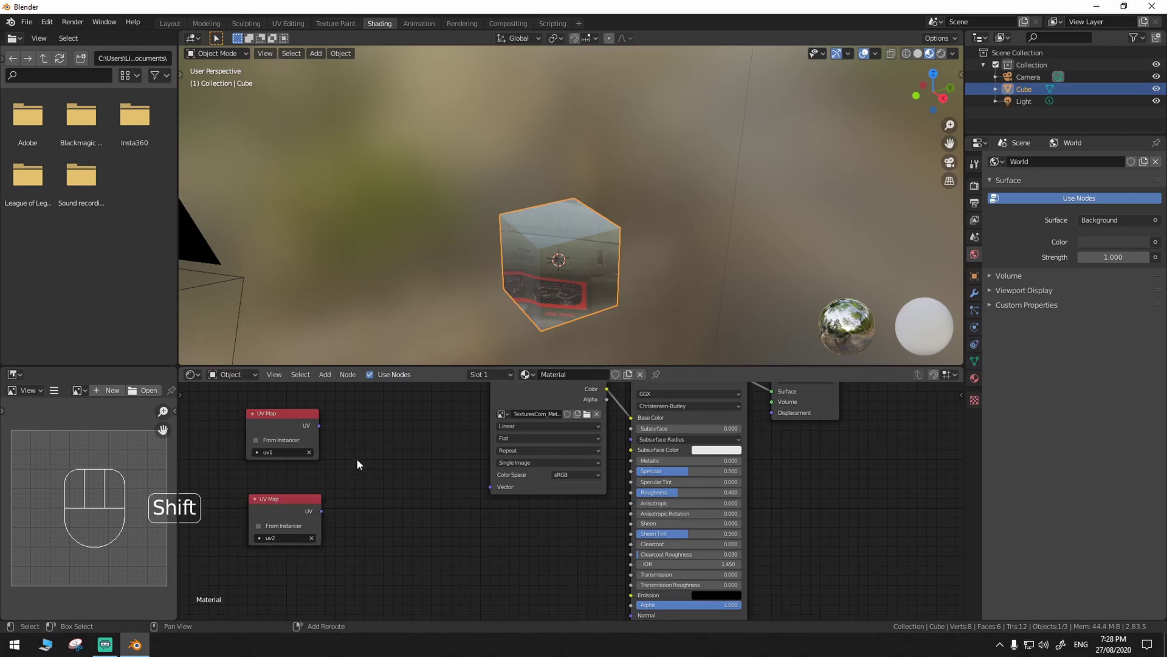
{"action": "key", "text": "shift+a"}
{"action": "mouse_move", "coordinate": [358, 460]}
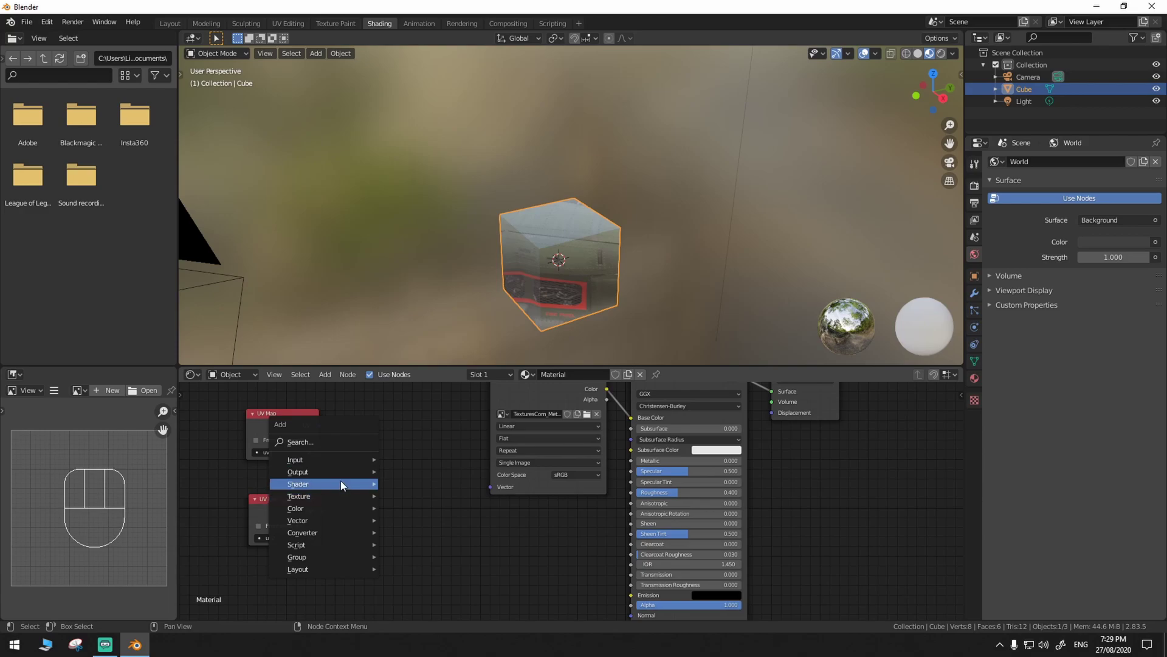
{"action": "mouse_move", "coordinate": [337, 494]}
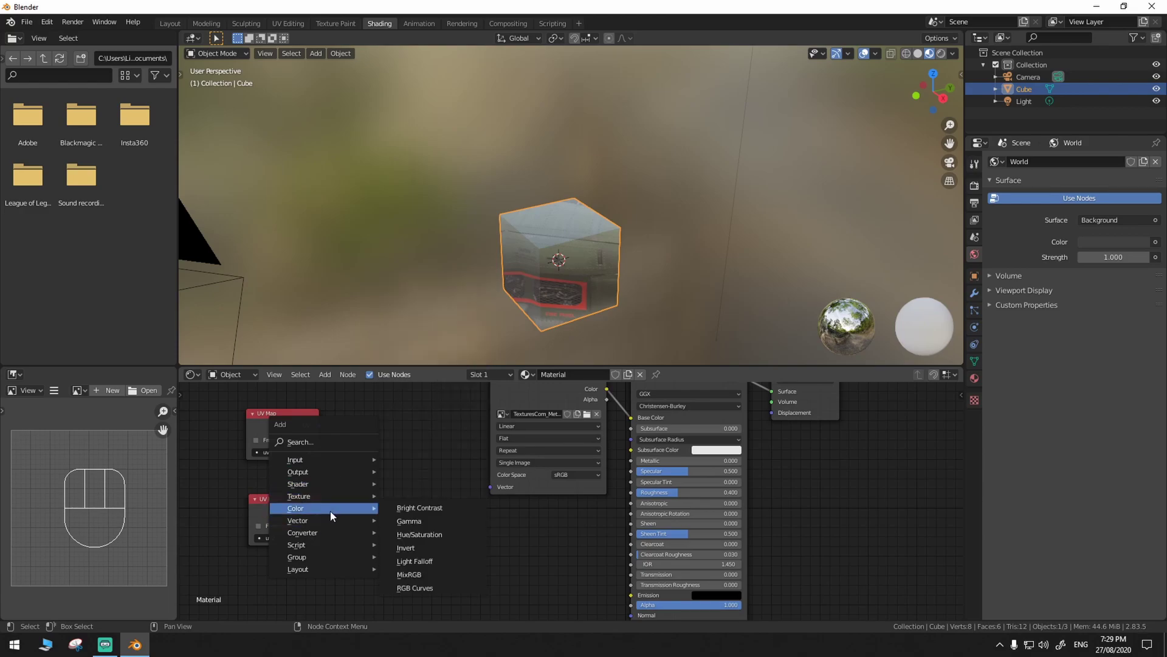
{"action": "left_click", "coordinate": [409, 574]}
{"action": "left_click", "coordinate": [372, 420]}
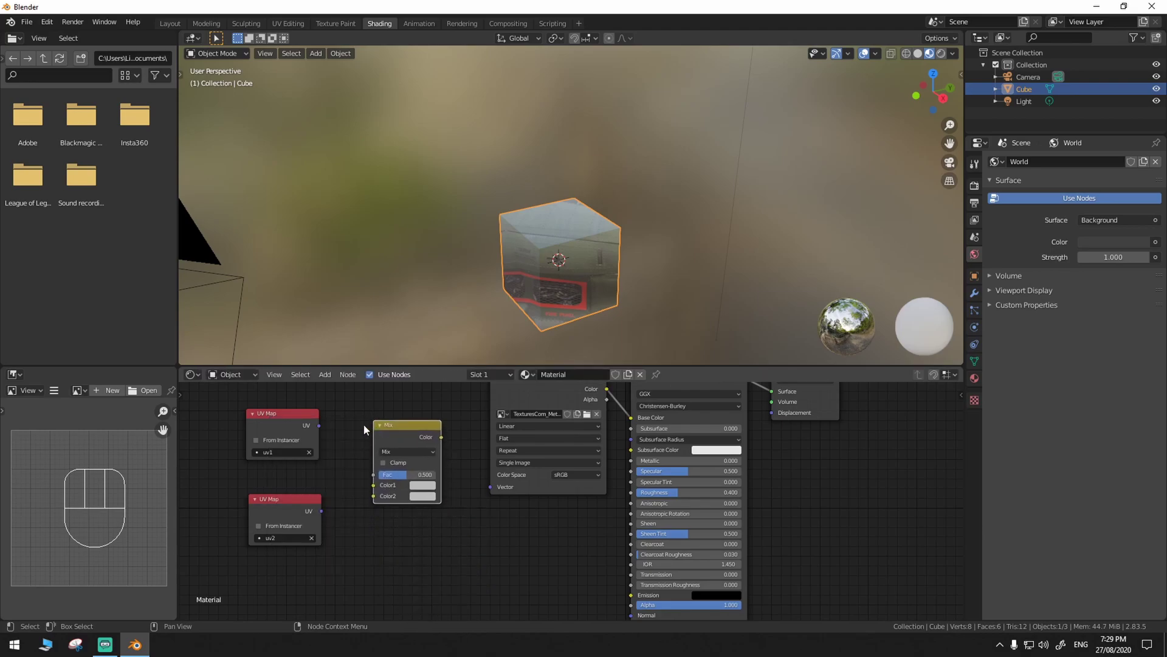
Connect uv1 to the Mix node's Color1, uv2 to its Color2, and its Color output to the image texture's Vector.
{"action": "left_click_drag", "start_coordinate": [320, 425], "coordinate": [297, 421]}
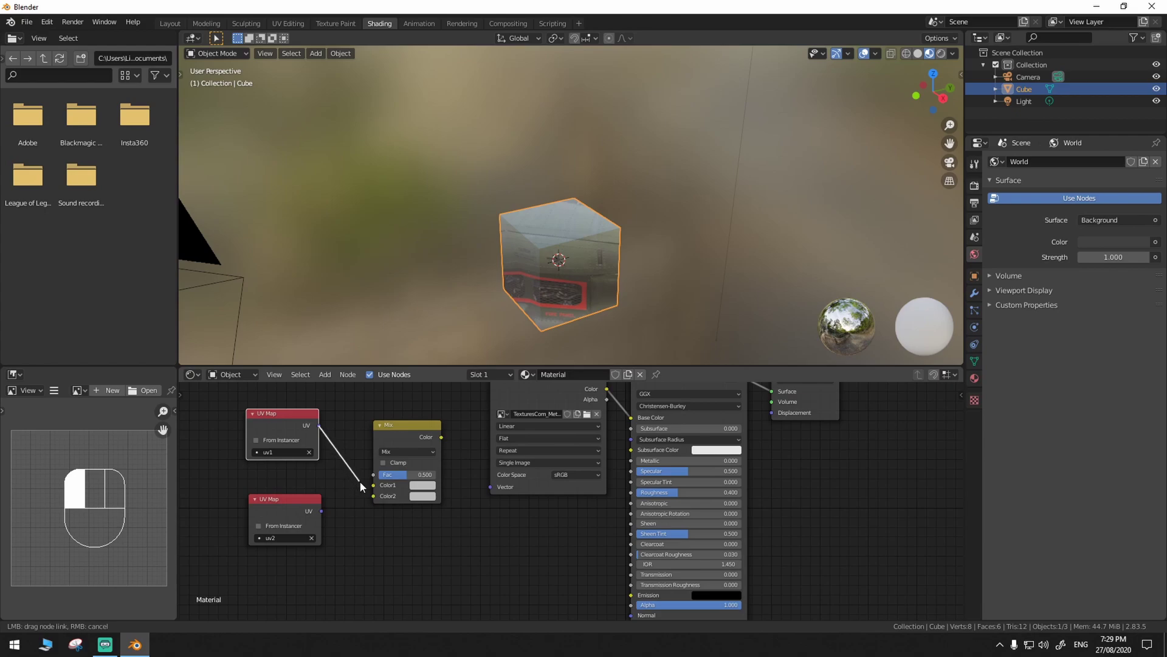
{"action": "left_click_drag", "start_coordinate": [373, 486], "coordinate": [334, 538]}
{"action": "left_click_drag", "start_coordinate": [367, 496], "coordinate": [372, 495]}
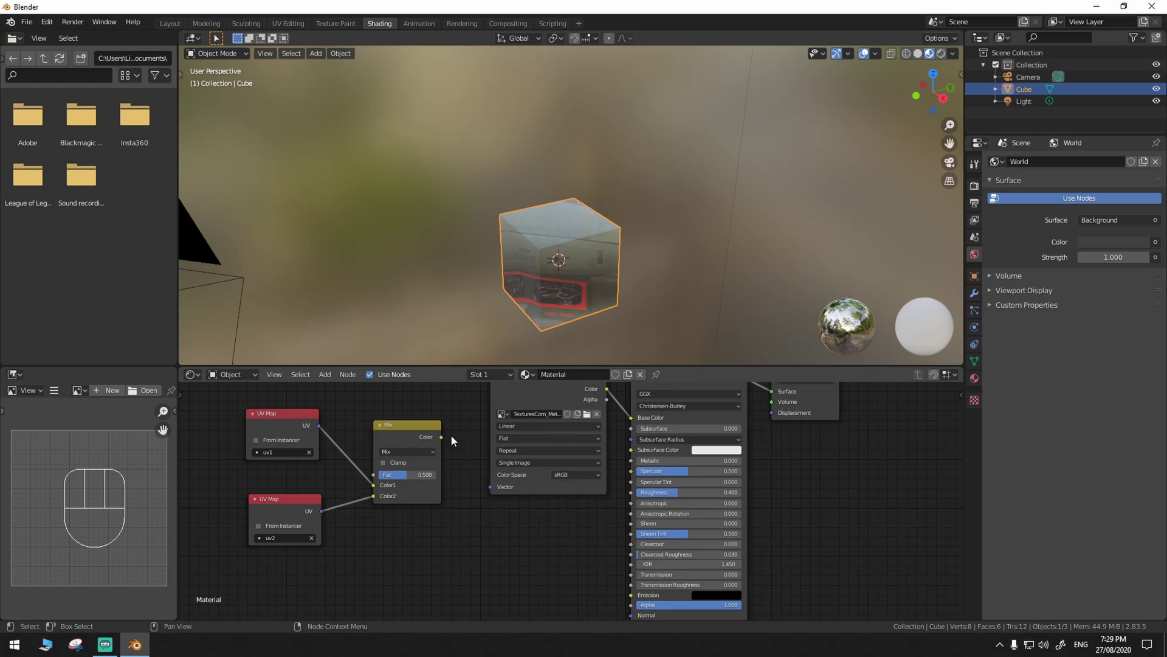
{"action": "left_click_drag", "start_coordinate": [442, 438], "coordinate": [490, 486]}
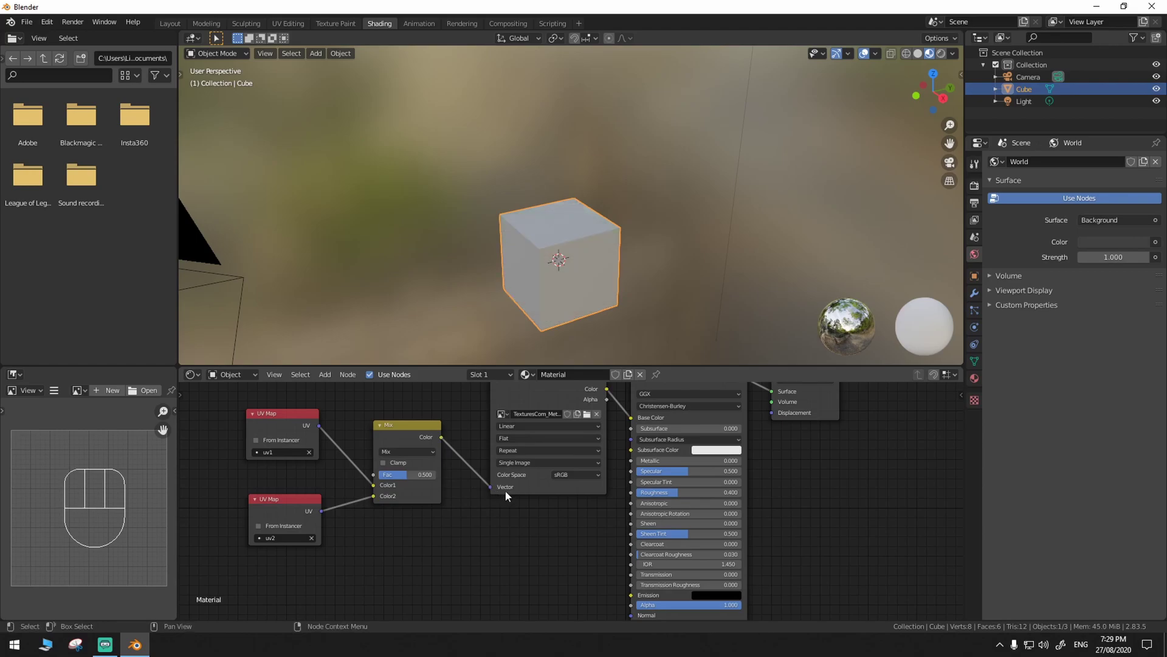
Test the blend between the two UV maps by varying the Mix node's factor between 0 and 1.
{"action": "scroll", "coordinate": [547, 450], "scroll_direction": "up", "scroll_amount": 1}
{"action": "scroll", "coordinate": [571, 424], "scroll_direction": "down", "scroll_amount": 2}
{"action": "scroll", "coordinate": [550, 462], "scroll_direction": "down", "scroll_amount": 1}
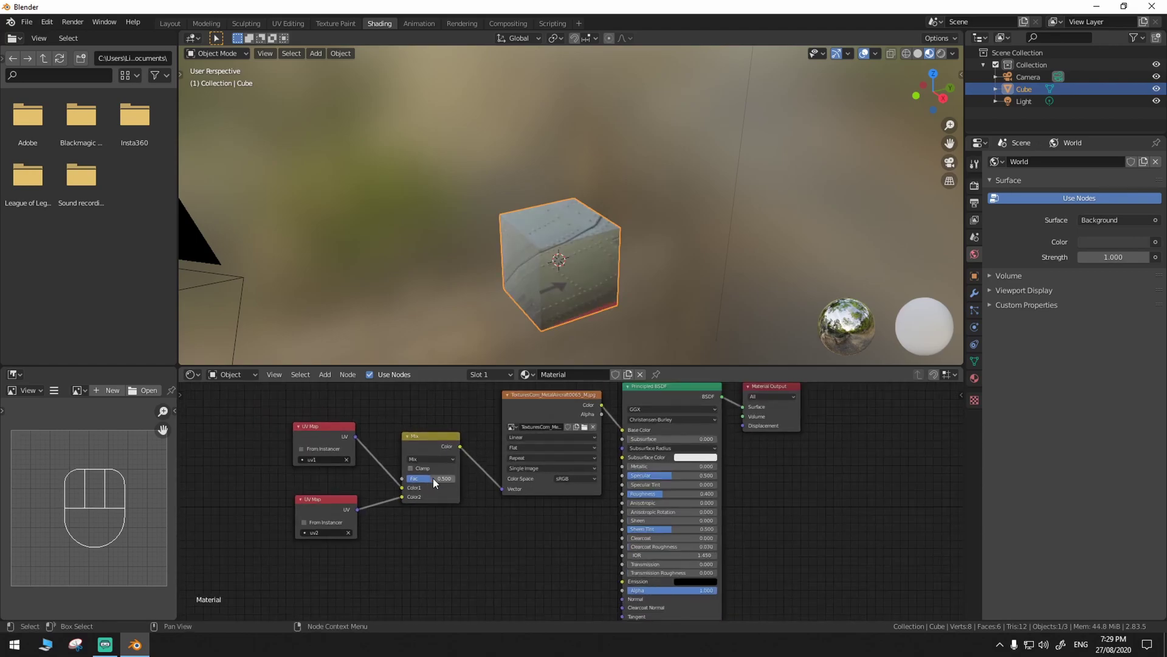
{"action": "scroll", "coordinate": [437, 491], "scroll_direction": "up", "scroll_amount": 1}
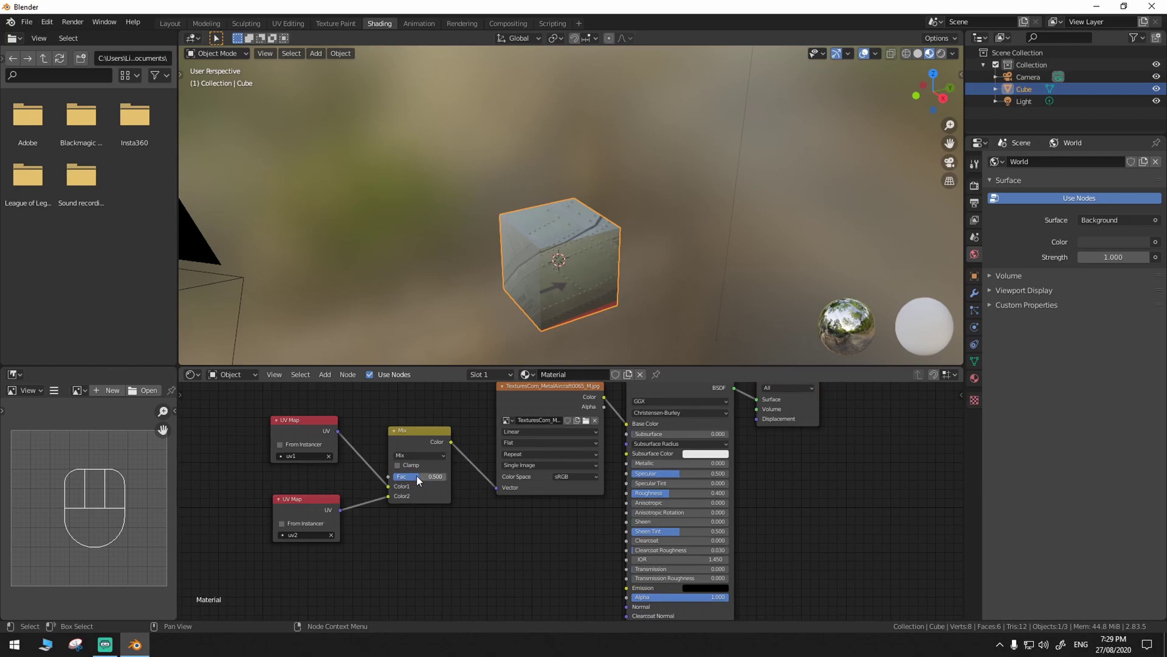
{"action": "left_click_drag", "start_coordinate": [424, 480], "coordinate": [397, 479]}
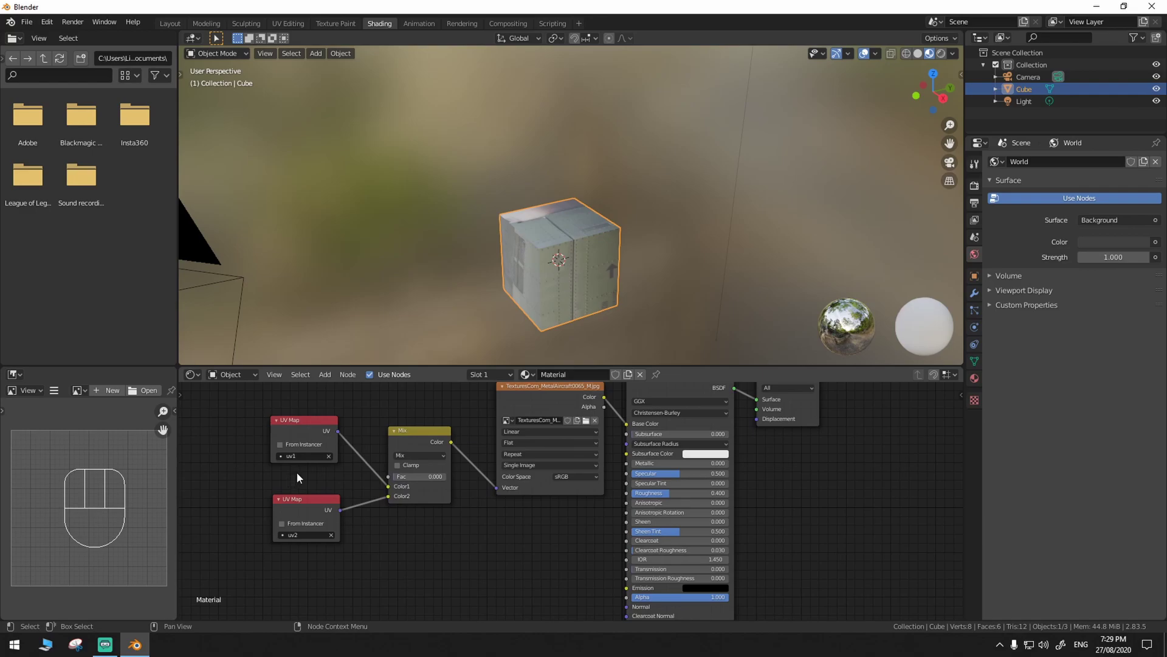
{"action": "left_click_drag", "start_coordinate": [403, 477], "coordinate": [527, 475]}
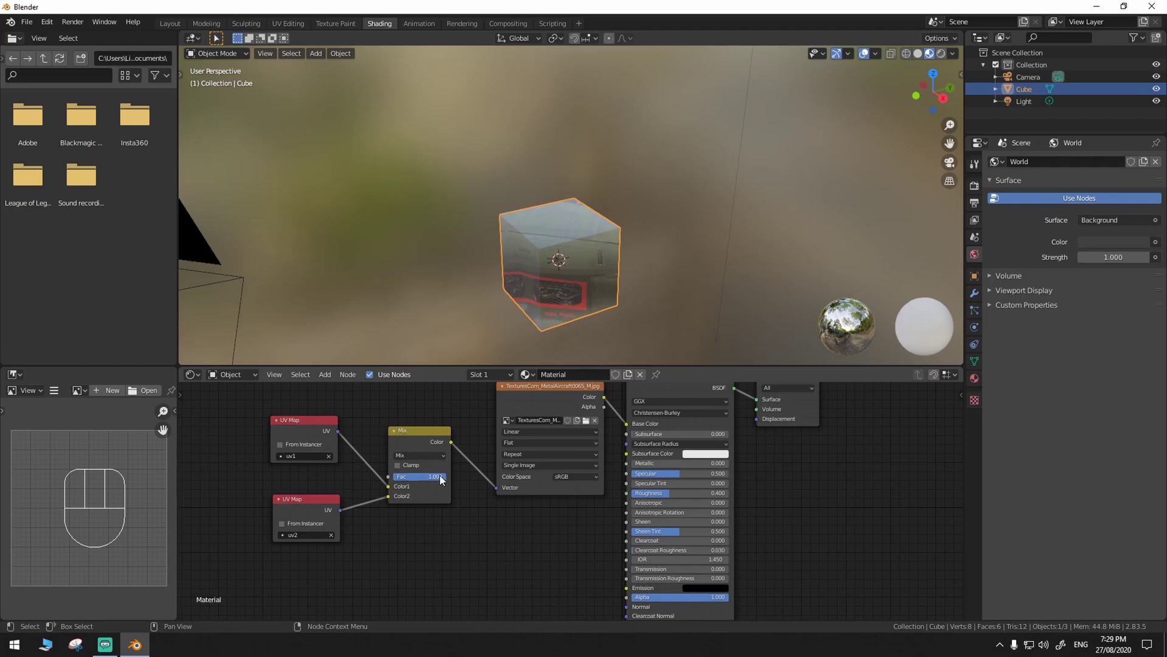
{"action": "mouse_move", "coordinate": [440, 475]}
{"action": "left_mouse_down"}
{"action": "mouse_move", "coordinate": [367, 475]}
{"action": "mouse_move", "coordinate": [417, 476]}
{"action": "left_mouse_up"}
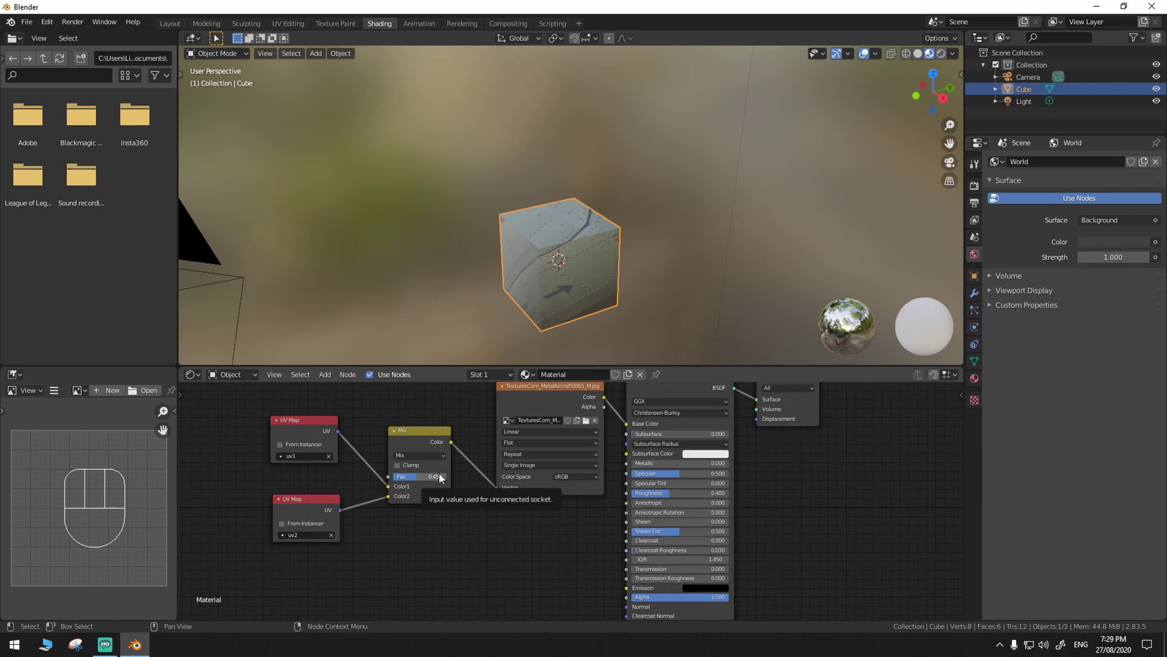
{"action": "left_click_drag", "start_coordinate": [413, 477], "coordinate": [432, 491]}
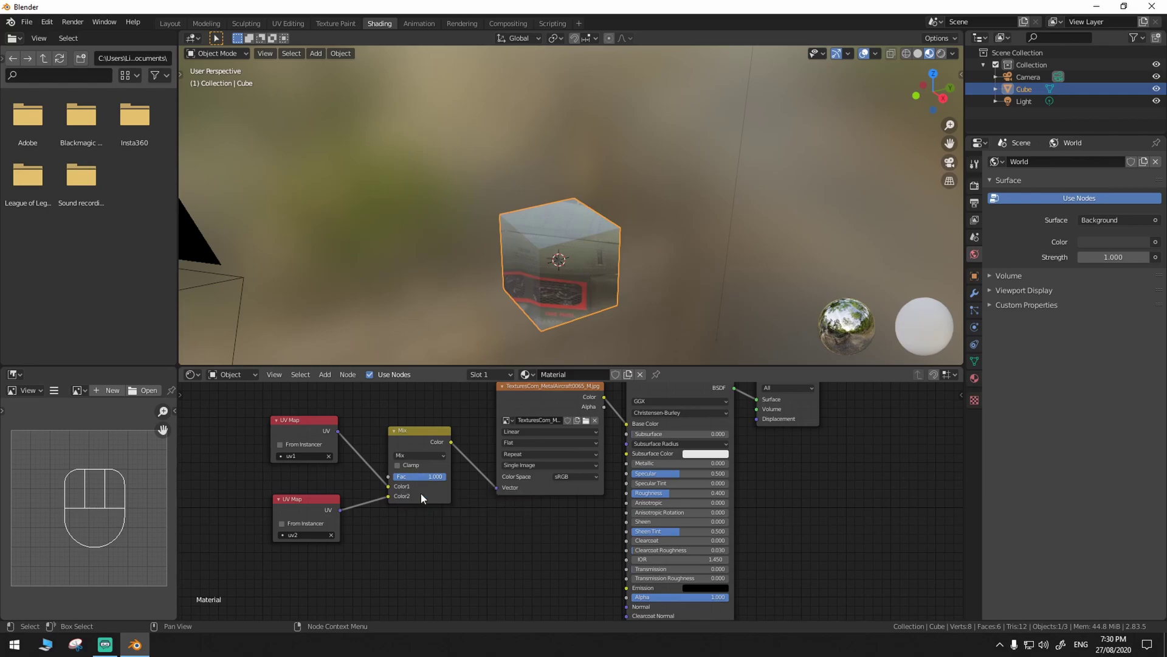
Set the Mix node's factor to 0, check the current frame in the Layout workspace, and keyframe the factor at frame 1.
{"action": "scroll", "coordinate": [420, 494], "scroll_direction": "up", "scroll_amount": 1}
{"action": "left_click_drag", "start_coordinate": [403, 477], "coordinate": [365, 472]}
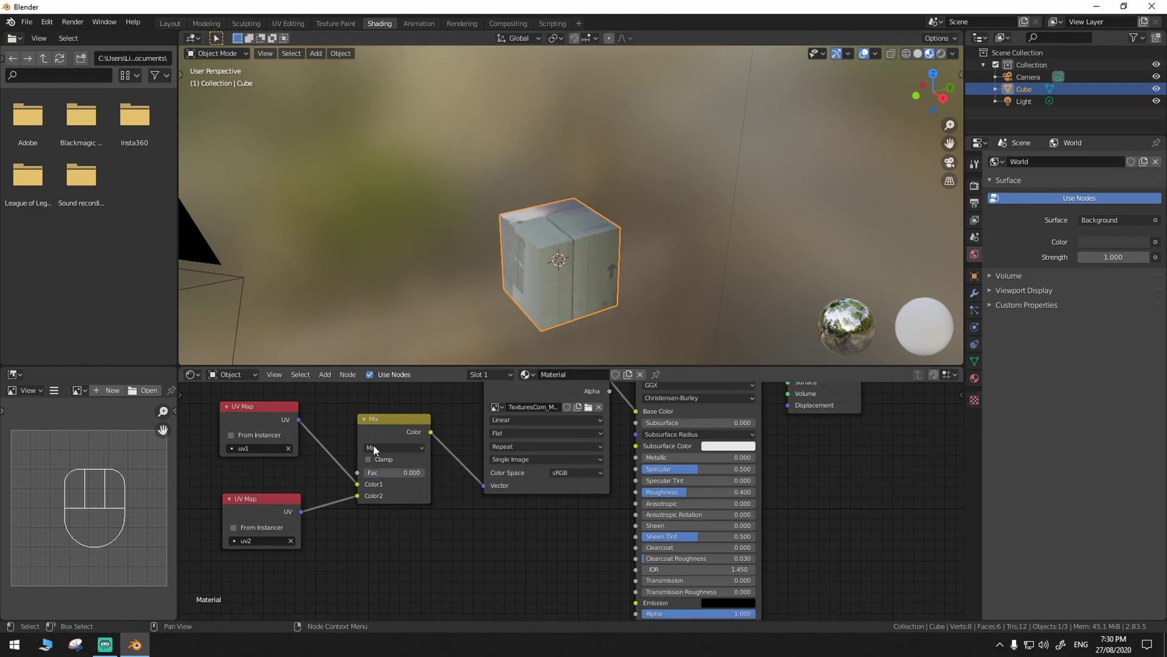
{"action": "left_click", "coordinate": [162, 21]}
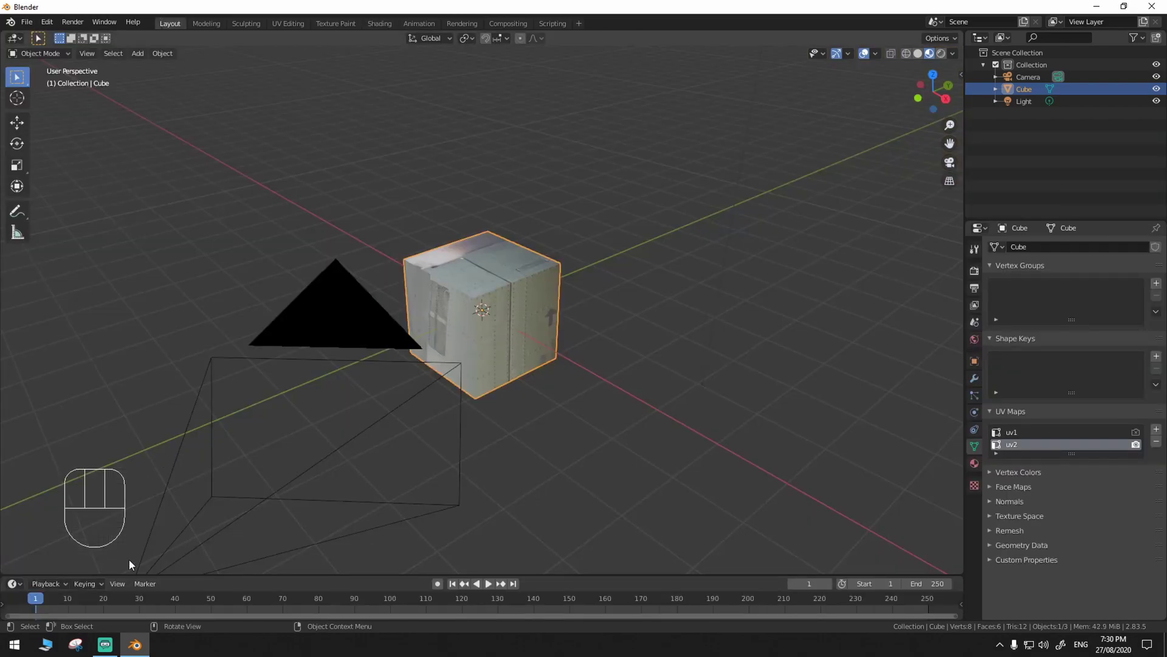
{"action": "left_click", "coordinate": [372, 25]}
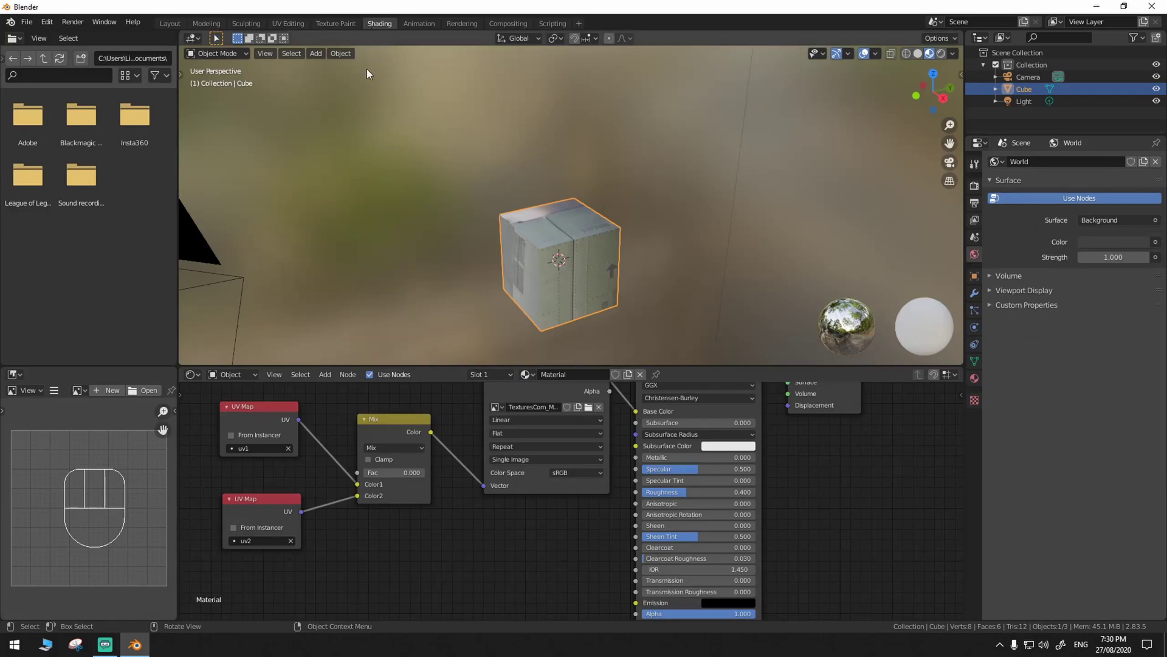
{"action": "right_click", "coordinate": [385, 472]}
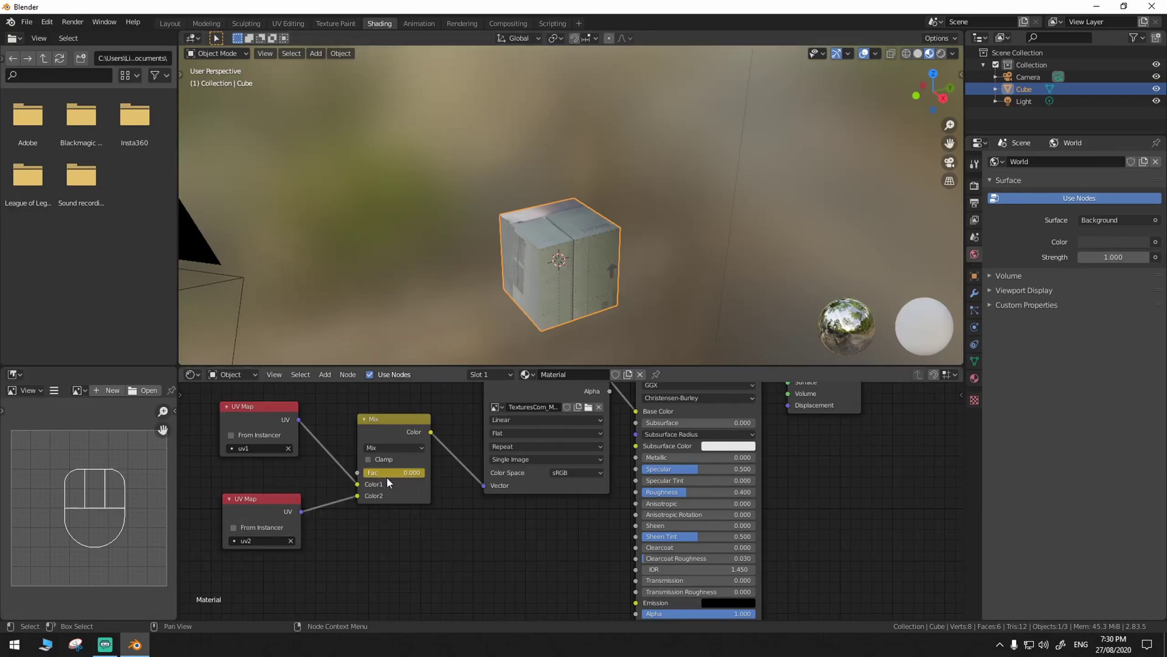
Go to frame 70, set the Mix node's factor to 1.000 and insert a keyframe on it.
{"action": "left_click", "coordinate": [164, 24]}
{"action": "key", "text": "space"}
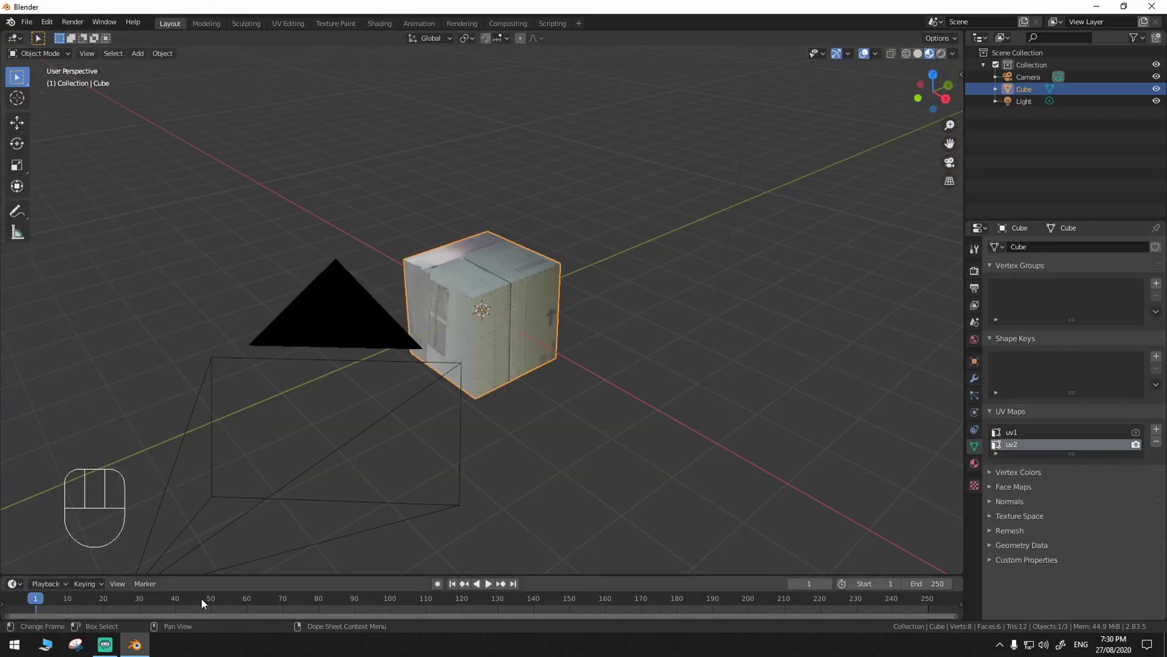
{"action": "left_click", "coordinate": [276, 618]}
{"action": "left_click_drag", "start_coordinate": [282, 618], "coordinate": [281, 618]}
{"action": "key", "text": "space"}
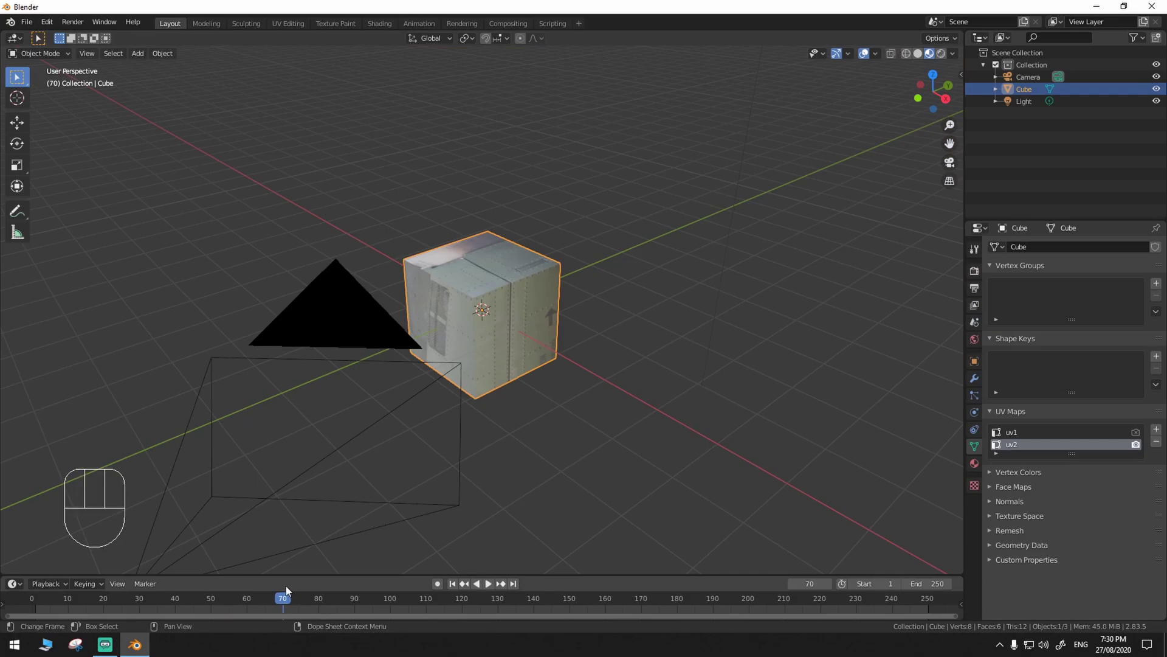
{"action": "left_click", "coordinate": [375, 23]}
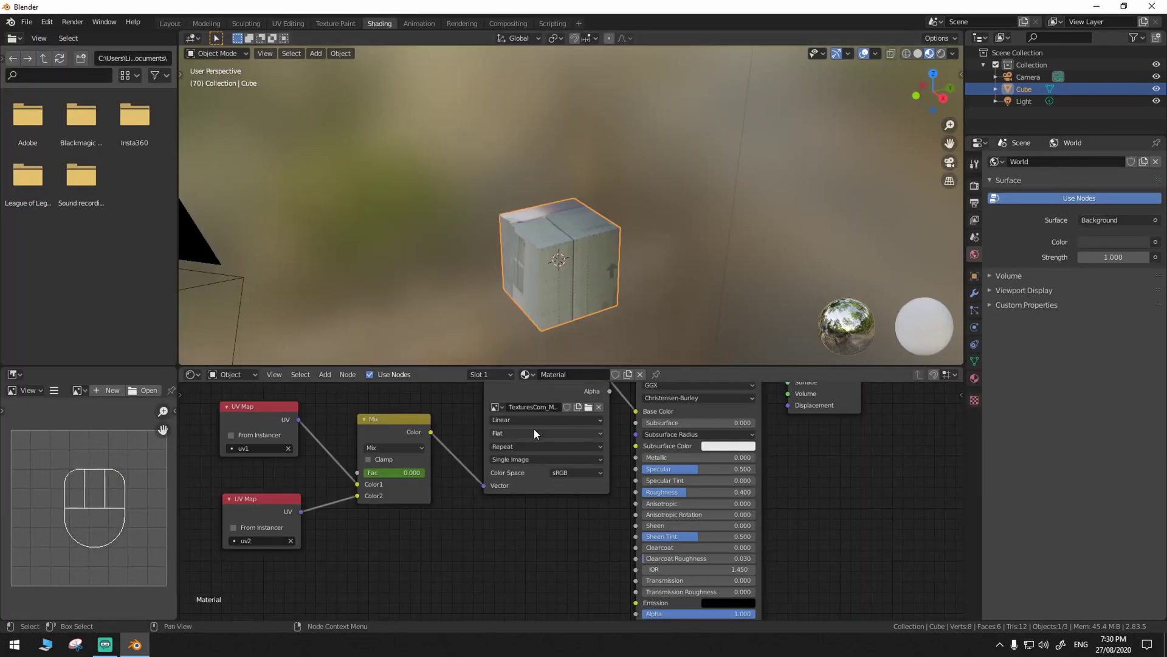
{"action": "left_click_drag", "start_coordinate": [376, 471], "coordinate": [406, 470]}
{"action": "right_click", "coordinate": [406, 469]}
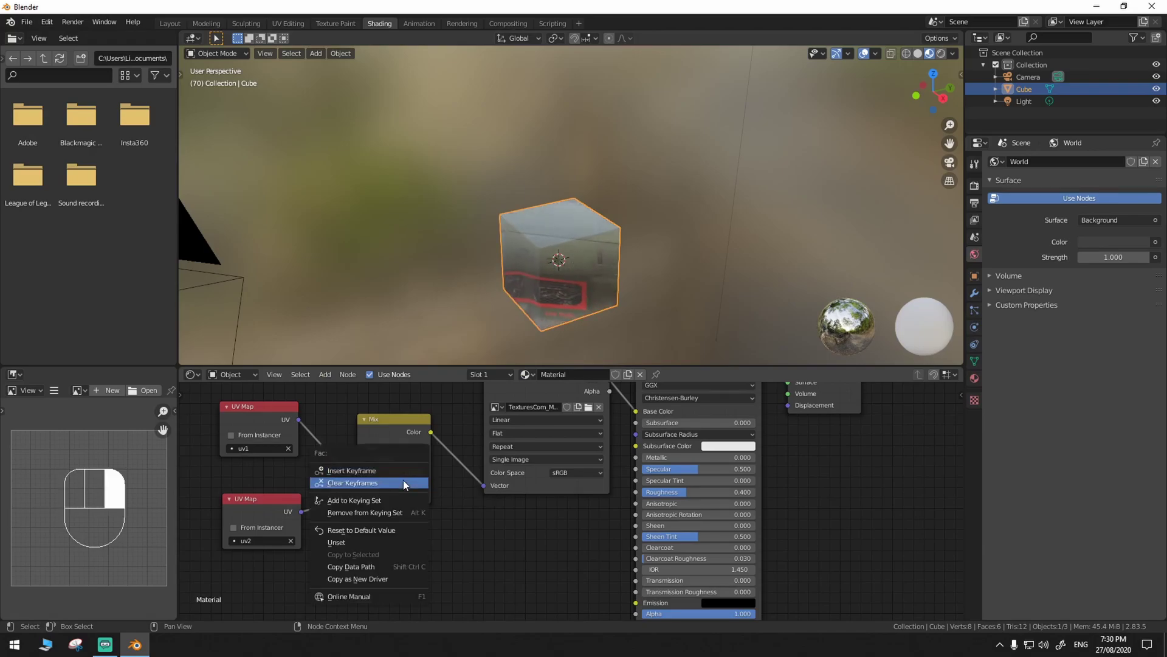
{"action": "left_click", "coordinate": [392, 469]}
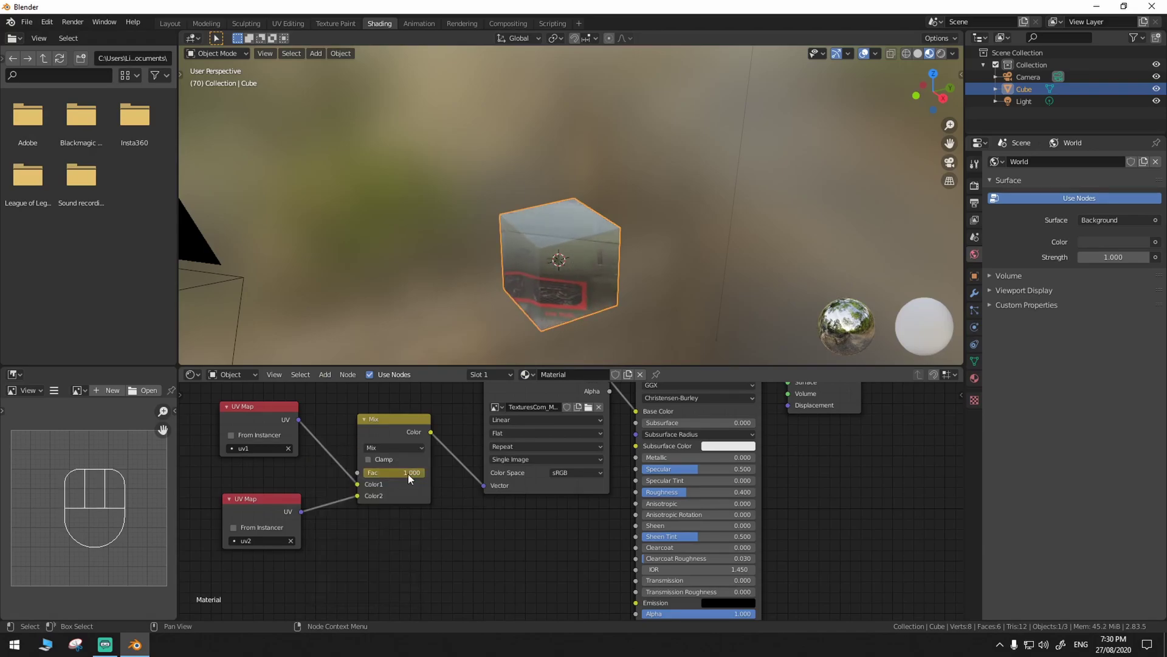
Play the animation from the first frame in the Layout workspace to review the cube's texture transition.
{"action": "left_click", "coordinate": [166, 23]}
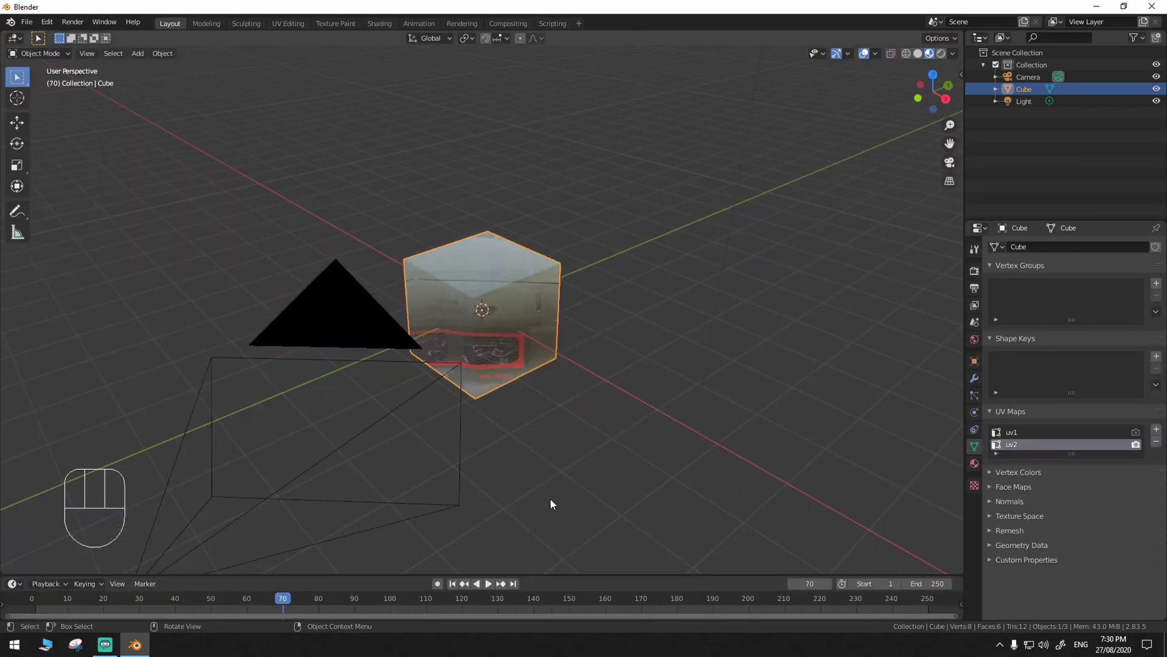
{"action": "left_click", "coordinate": [452, 583]}
{"action": "key", "text": "space"}
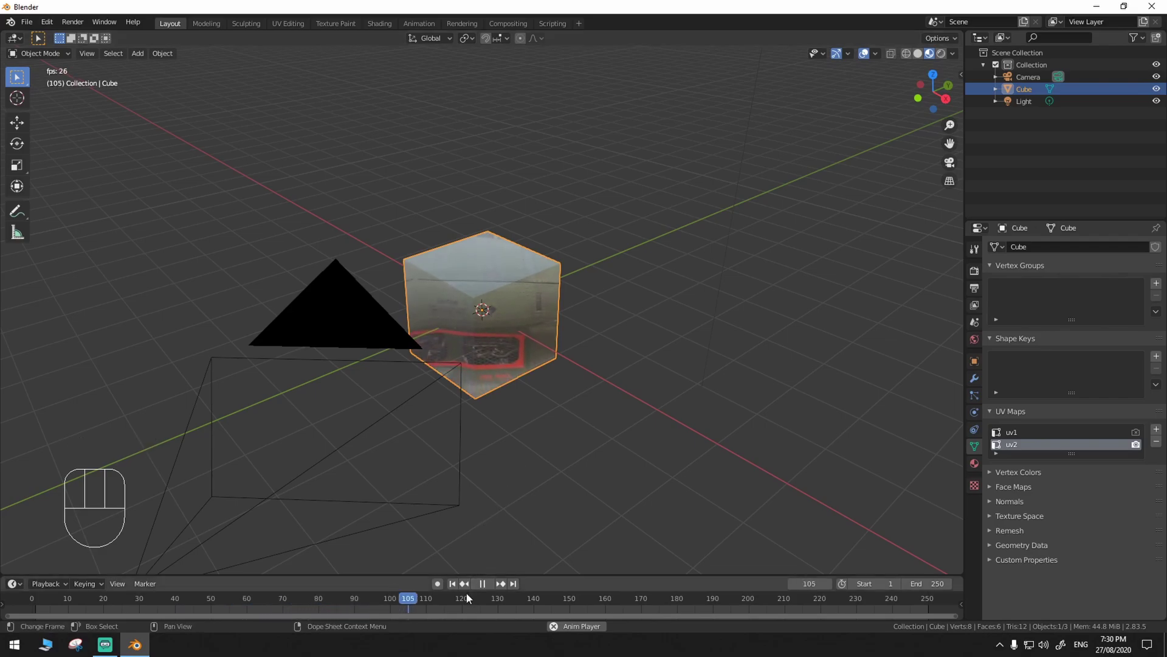
{"action": "key", "text": "space"}
{"action": "left_click", "coordinate": [451, 583]}
{"action": "key", "text": "space"}
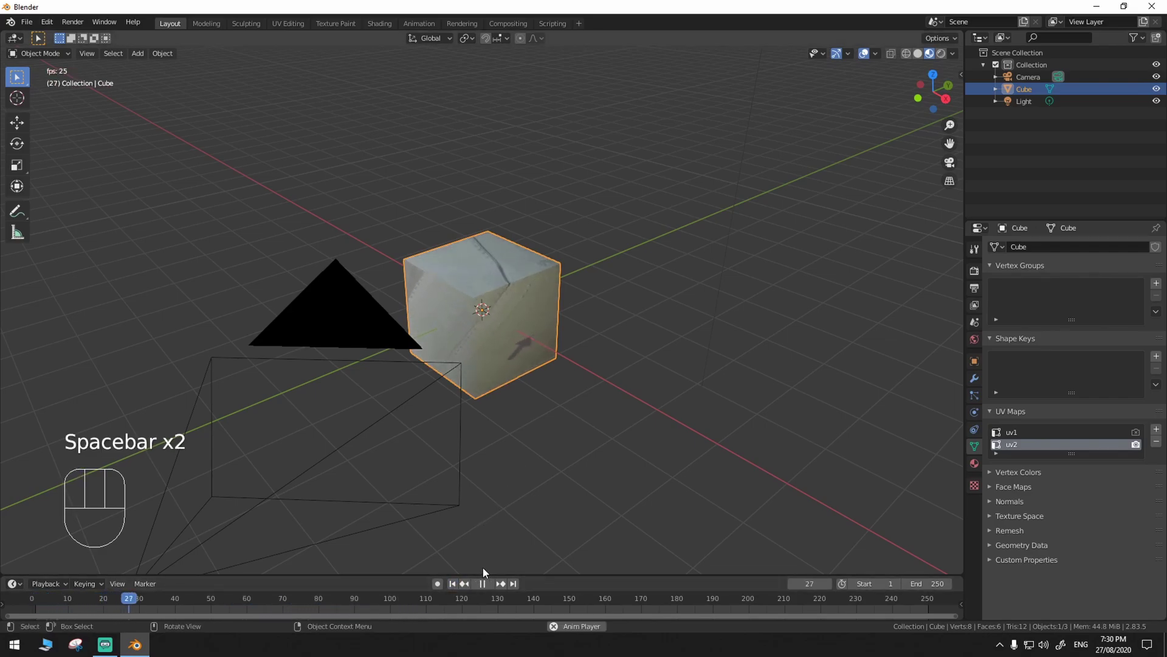
{"action": "key", "text": "space"}
Scrub through the timeline to check the blend between the UV maps and return to frame 0.
{"action": "left_click_drag", "start_coordinate": [256, 601], "coordinate": [31, 601]}
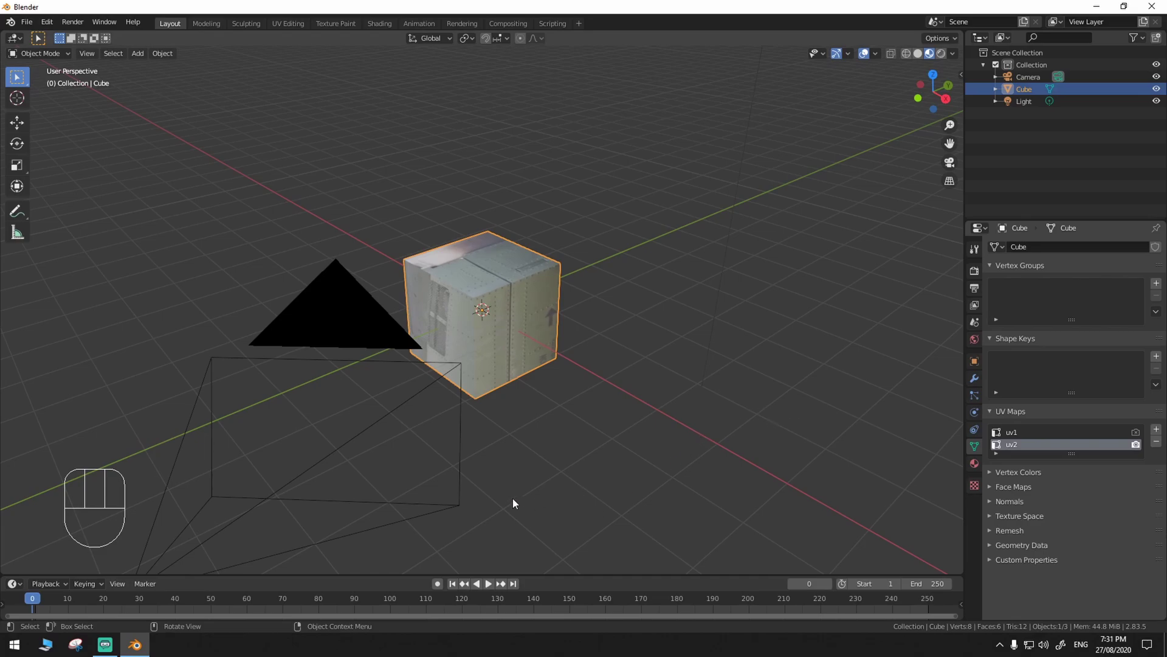
{"action": "key", "text": "space"}
{"action": "left_click_drag", "start_coordinate": [34, 603], "coordinate": [326, 610]}
{"action": "key", "text": "Escape"}
Delete the textured cube from the scene.
{"action": "middle_click_drag", "start_coordinate": [585, 366], "coordinate": [589, 342]}
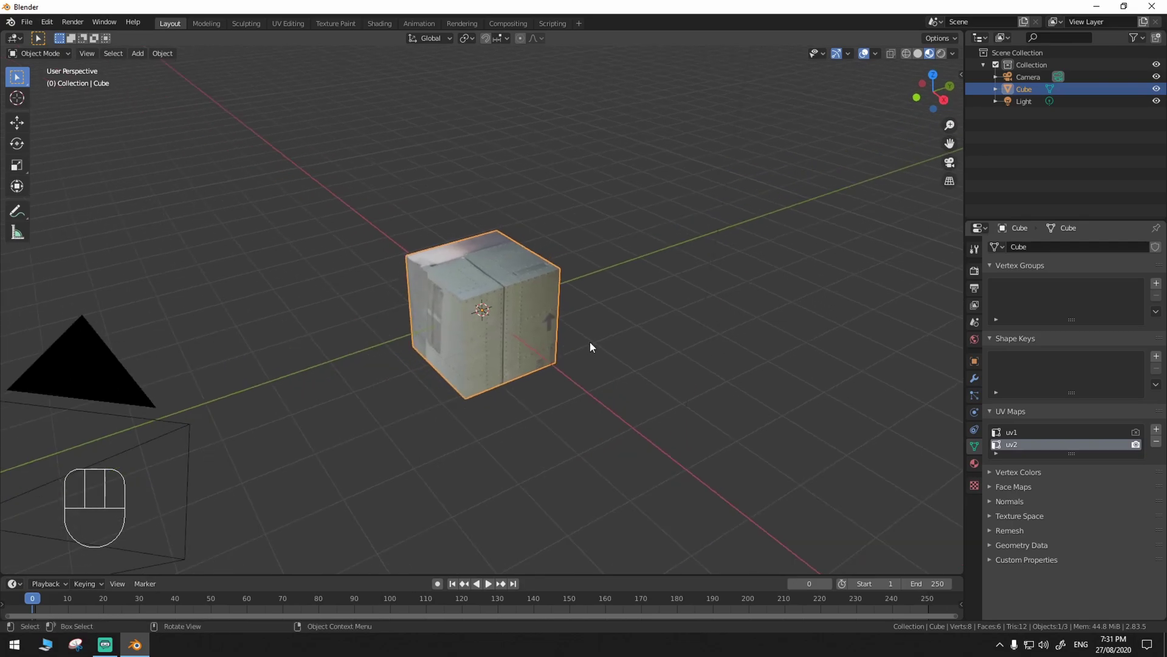
{"action": "left_click", "coordinate": [541, 325]}
{"action": "left_click", "coordinate": [484, 348]}
{"action": "middle_click_drag", "start_coordinate": [447, 425], "coordinate": [477, 353]}
{"action": "left_click", "coordinate": [469, 356]}
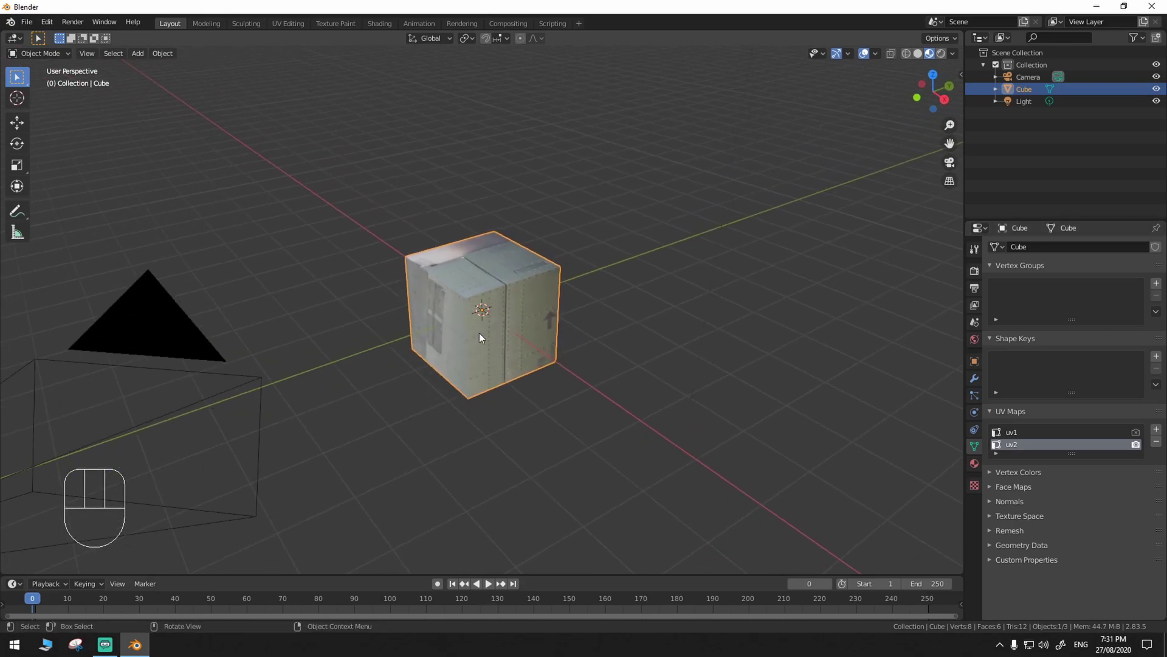
{"action": "key", "text": "x"}
{"action": "left_click", "coordinate": [479, 333]}
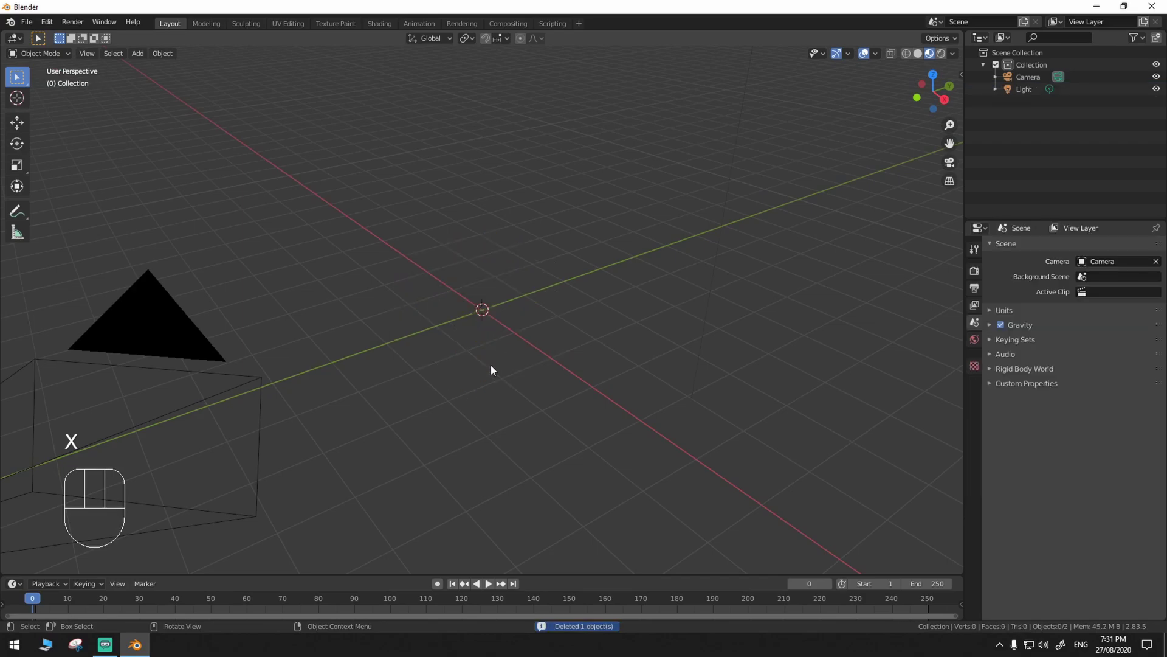
Add a plane mesh at the scene's center and scale it up to several times its default size.
{"action": "key", "text": "shift+a"}
{"action": "left_click", "coordinate": [532, 361]}
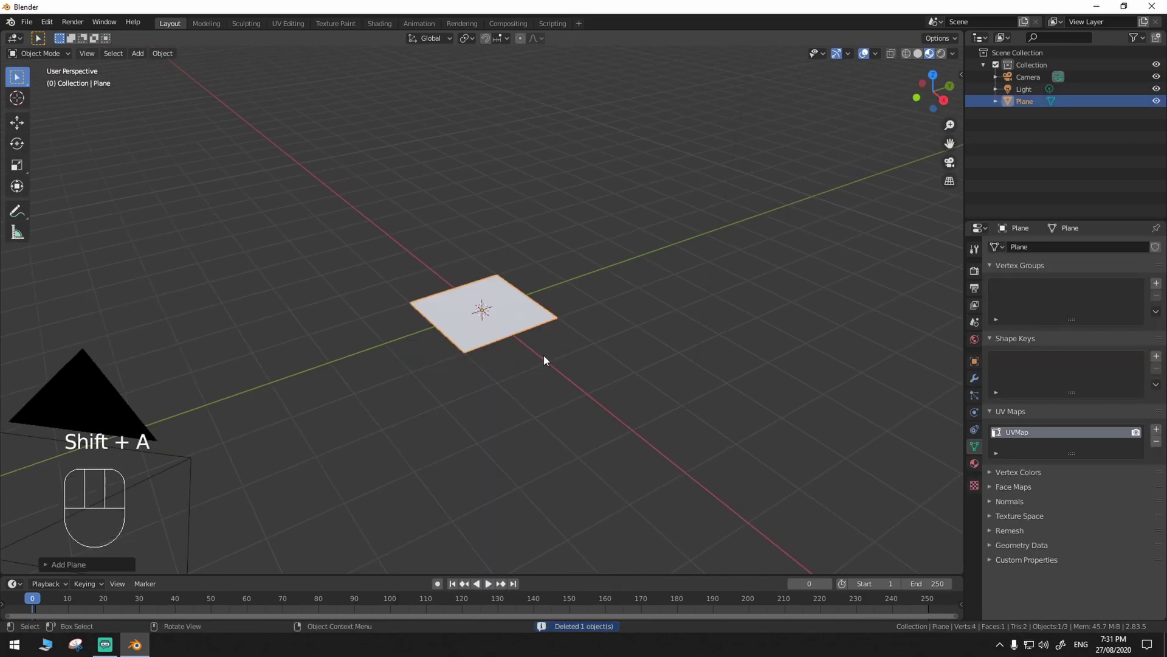
{"action": "key", "text": "s"}
{"action": "left_click", "coordinate": [779, 431]}
Subdivide the plane once in Edit Mode.
{"action": "key", "text": "Tab"}
{"action": "right_click", "coordinate": [553, 352]}
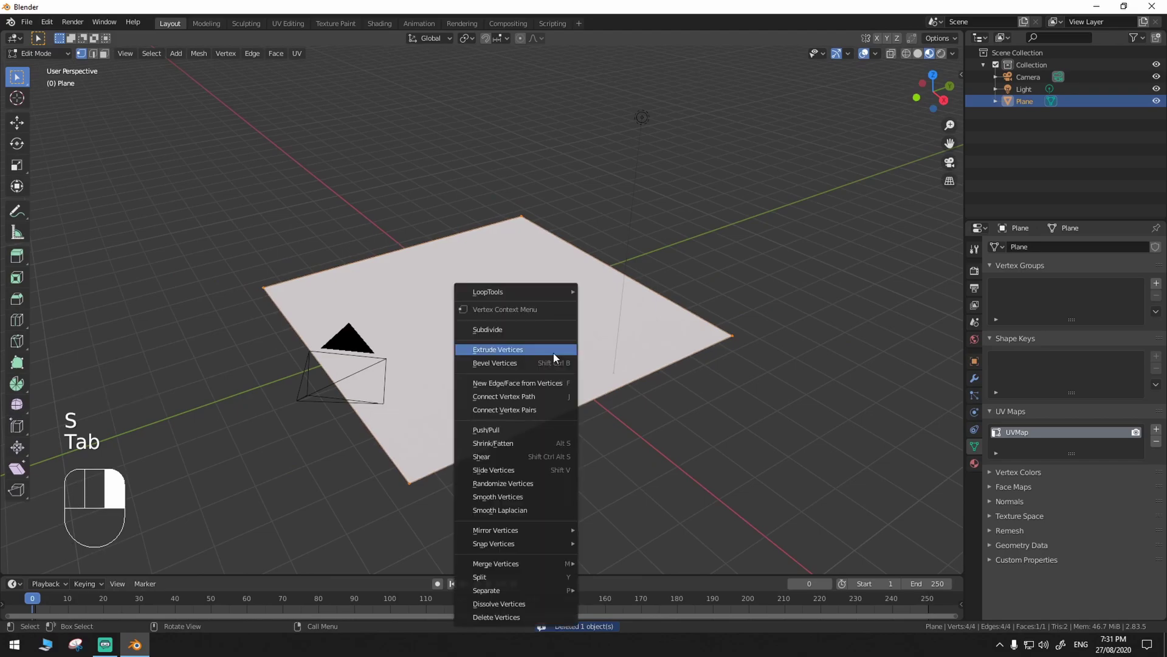
{"action": "left_click", "coordinate": [534, 334]}
Try to subdivide the plane again without any vertices selected, and undo back to its first subdivision.
{"action": "right_click", "coordinate": [523, 333]}
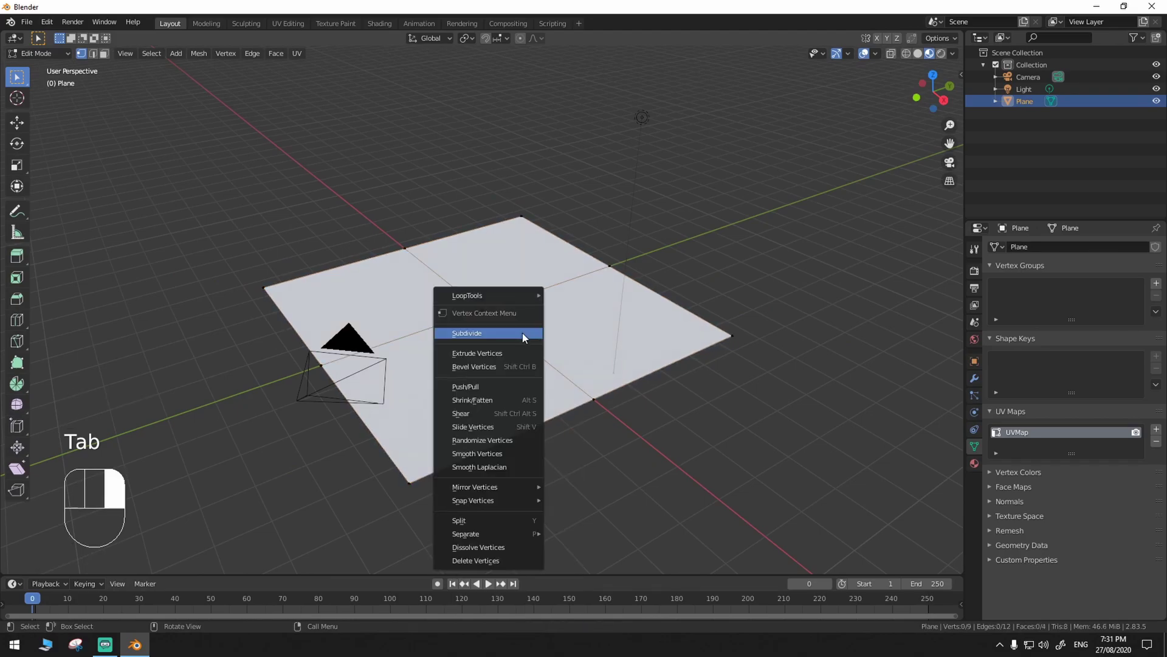
{"action": "left_click", "coordinate": [519, 334]}
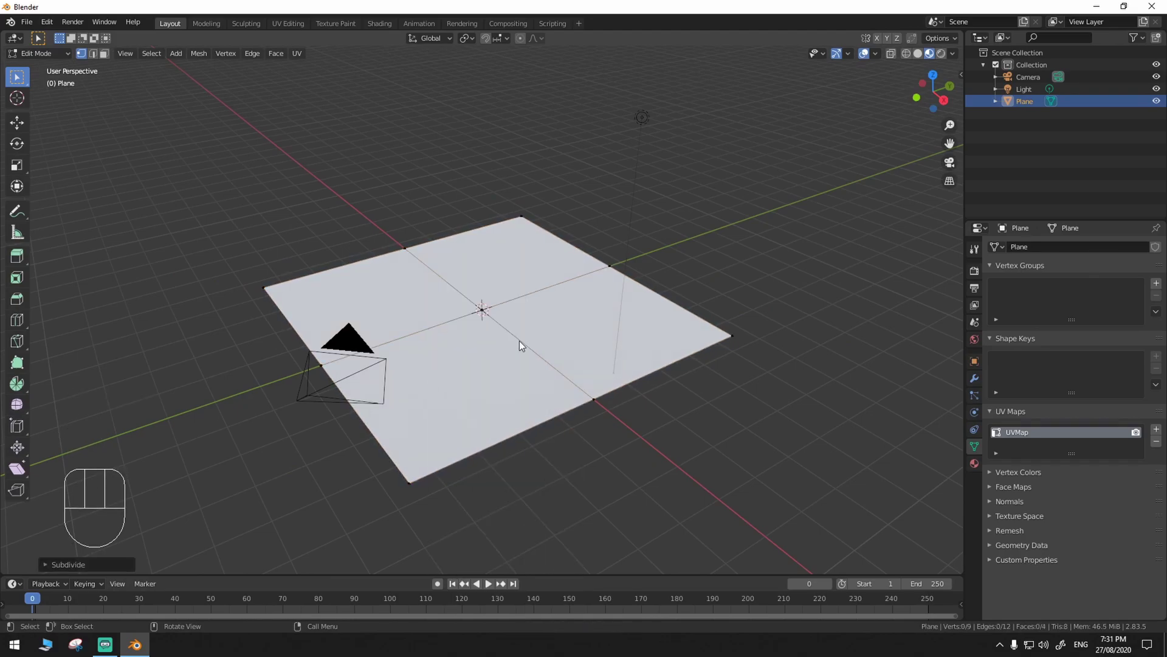
{"action": "key", "text": "Tab"}
{"action": "key", "text": "ctrl+z"}
{"action": "key", "text": "ctrl+z"}
{"action": "key", "text": "ctrl+z"}
{"action": "key", "text": "ctrl+z"}
{"action": "key", "text": "ctrl+z"}
{"action": "key", "text": "ctrl+z"}
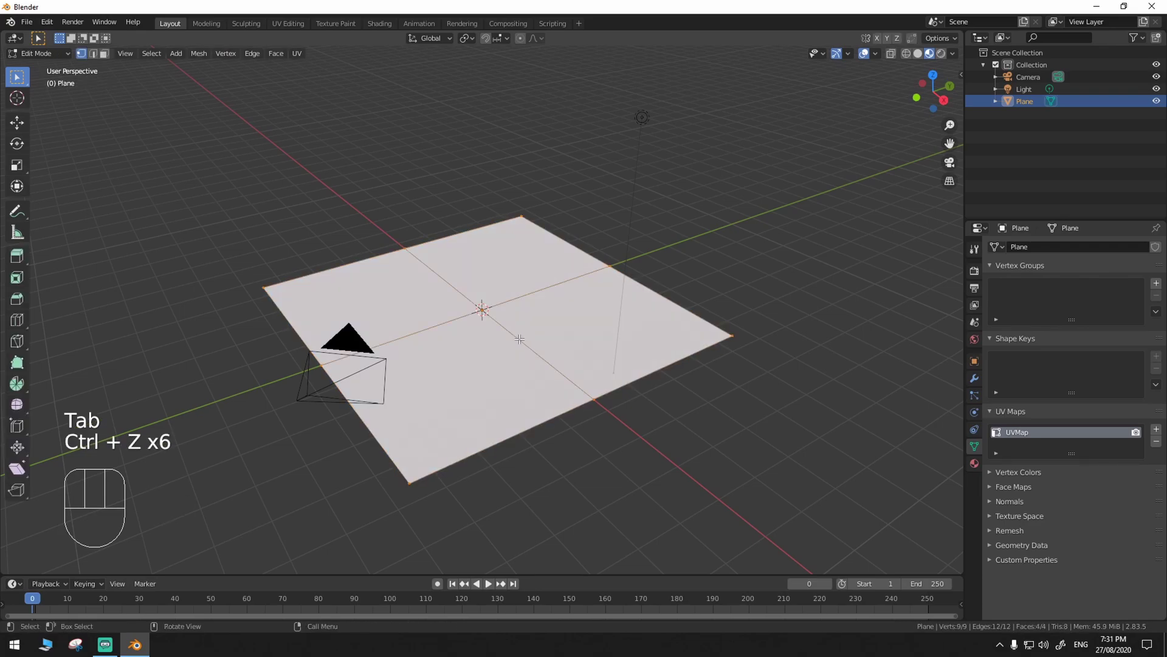
Subdivide the whole plane three more times into a 16 by 16 grid of faces.
{"action": "right_click", "coordinate": [507, 342]}
{"action": "left_click", "coordinate": [506, 340]}
{"action": "right_click", "coordinate": [502, 339]}
{"action": "left_click", "coordinate": [502, 335]}
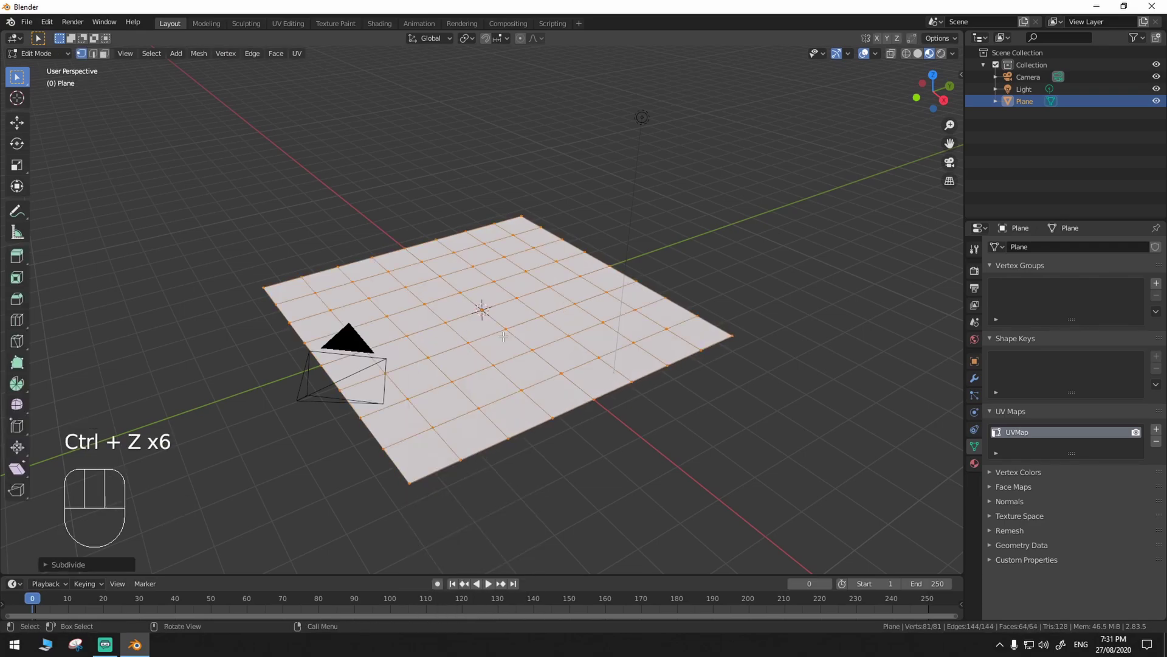
{"action": "right_click", "coordinate": [502, 339]}
{"action": "left_click", "coordinate": [503, 336]}
Return to Object Mode and apply the plane's object transform.
{"action": "middle_click_drag", "start_coordinate": [553, 351], "coordinate": [524, 382]}
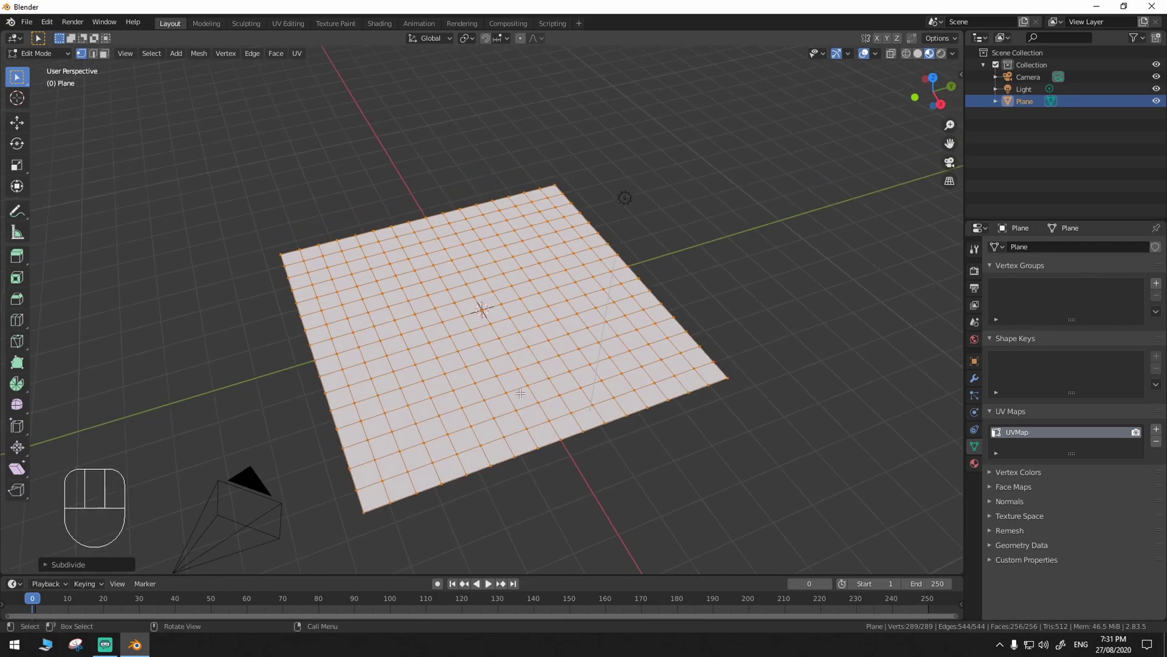
{"action": "key", "text": "Tab"}
{"action": "key", "text": "ctrl+a"}
{"action": "left_click", "coordinate": [511, 403]}
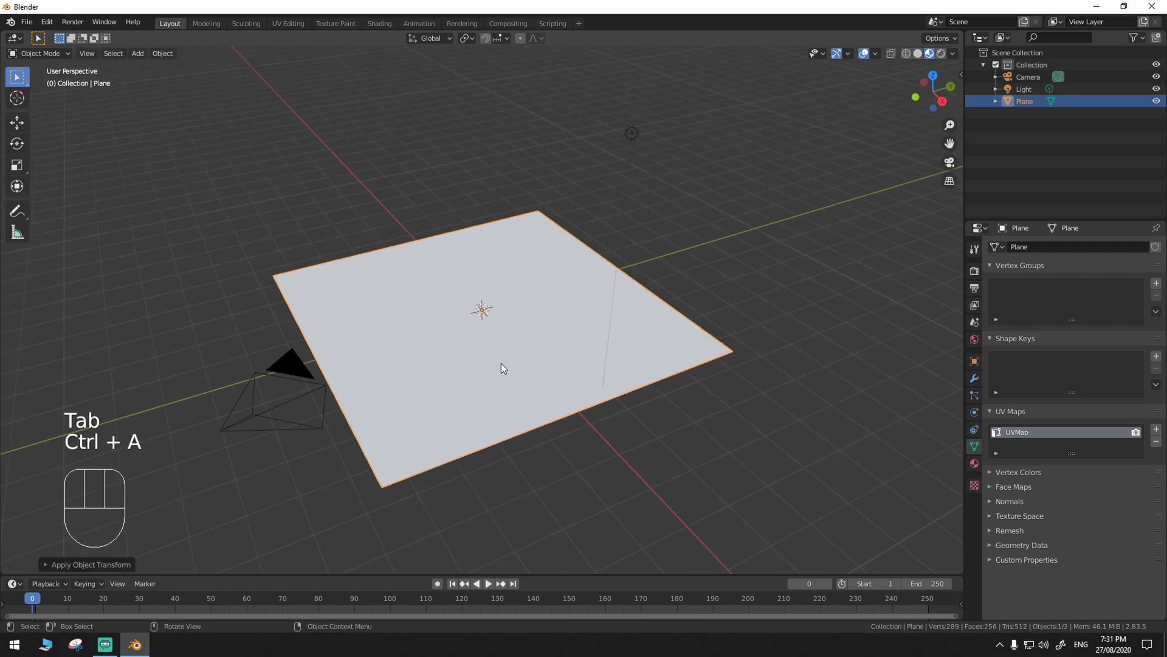
{"action": "key", "text": "Tab"}
{"action": "key", "text": "Tab"}
Create a new material for the plane and set its Base Color to an Image Texture.
{"action": "left_click", "coordinate": [975, 463]}
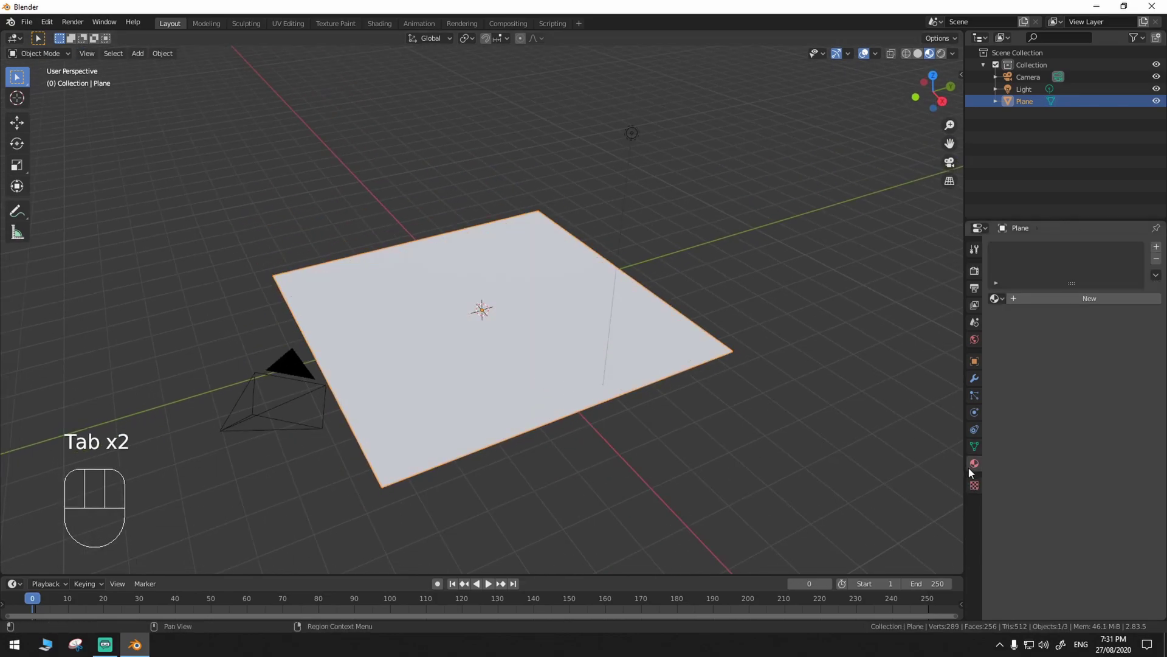
{"action": "left_click", "coordinate": [1126, 298]}
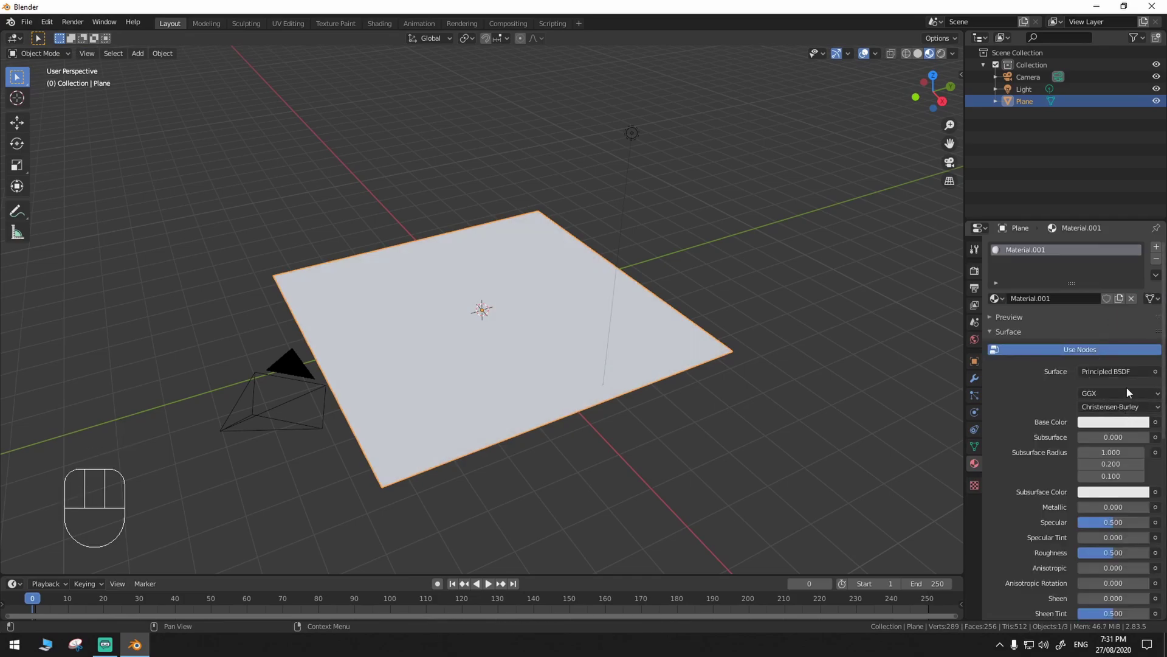
{"action": "left_click", "coordinate": [1155, 422]}
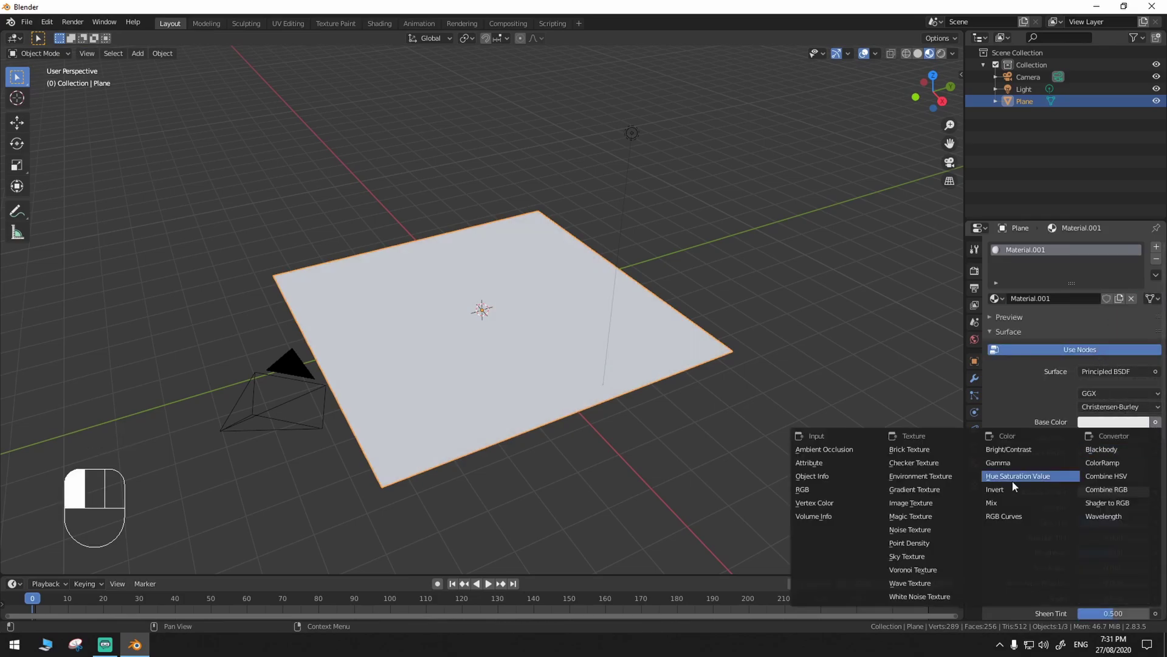
{"action": "left_click", "coordinate": [924, 516]}
Load the metal panel image ending in ft0098_M.jpg from the IMAGE TEXTURES folder as the Base Color texture.
{"action": "left_click", "coordinate": [1146, 436]}
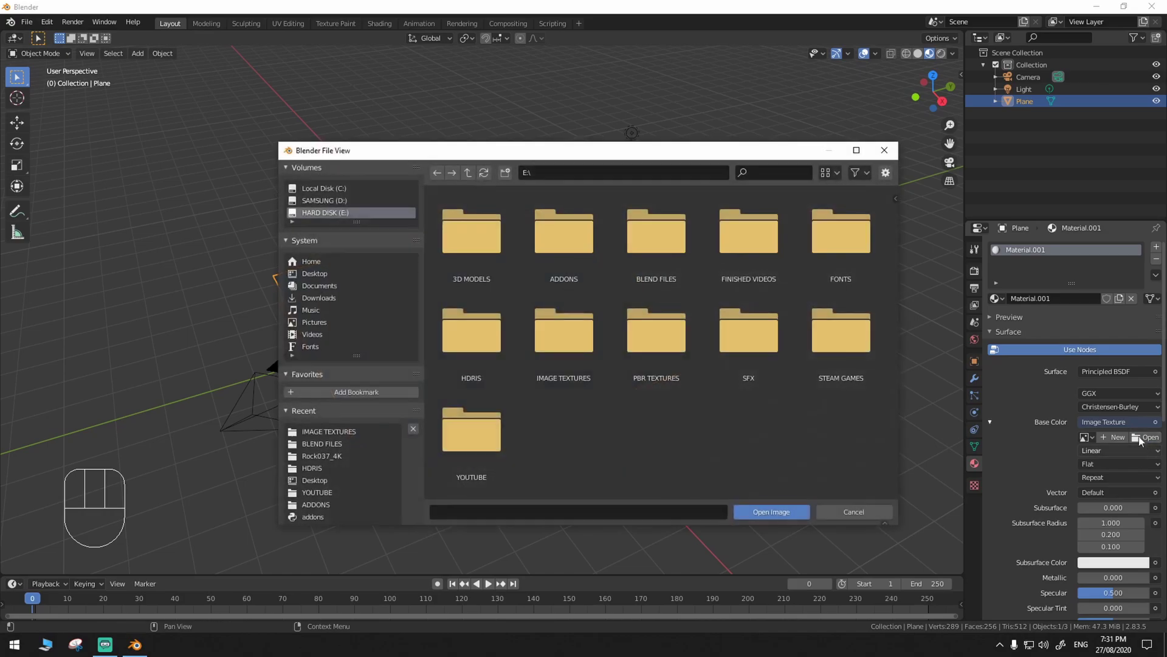
{"action": "double_click", "coordinate": [586, 346]}
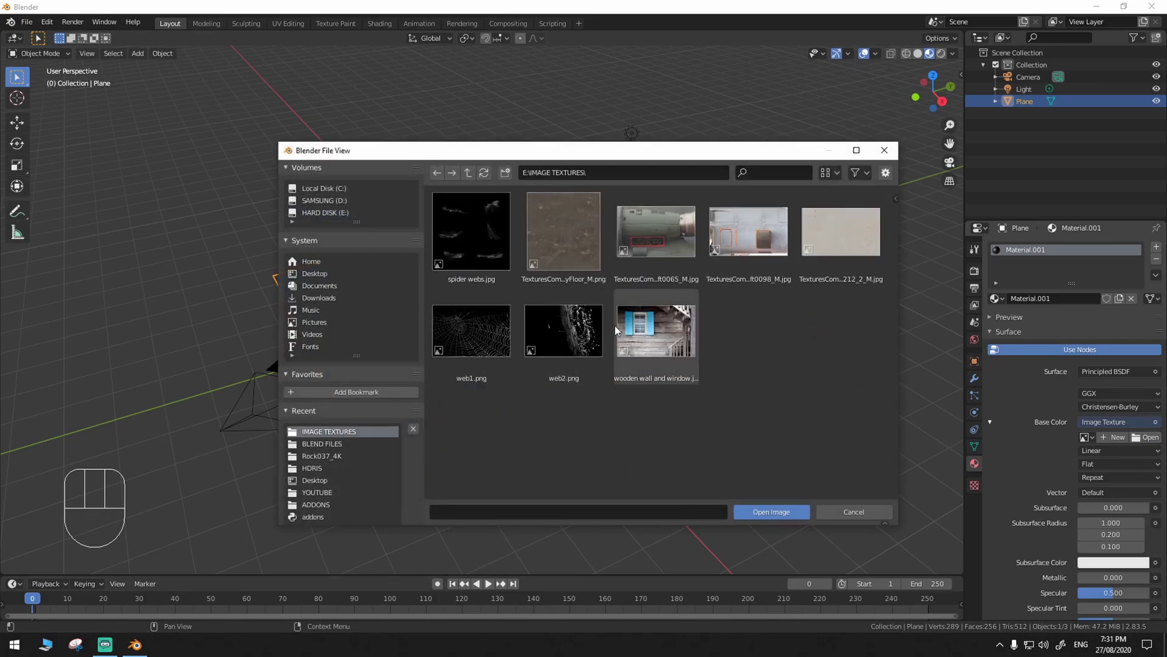
{"action": "double_click", "coordinate": [754, 235]}
{"action": "middle_click_drag", "start_coordinate": [672, 322], "coordinate": [679, 363]}
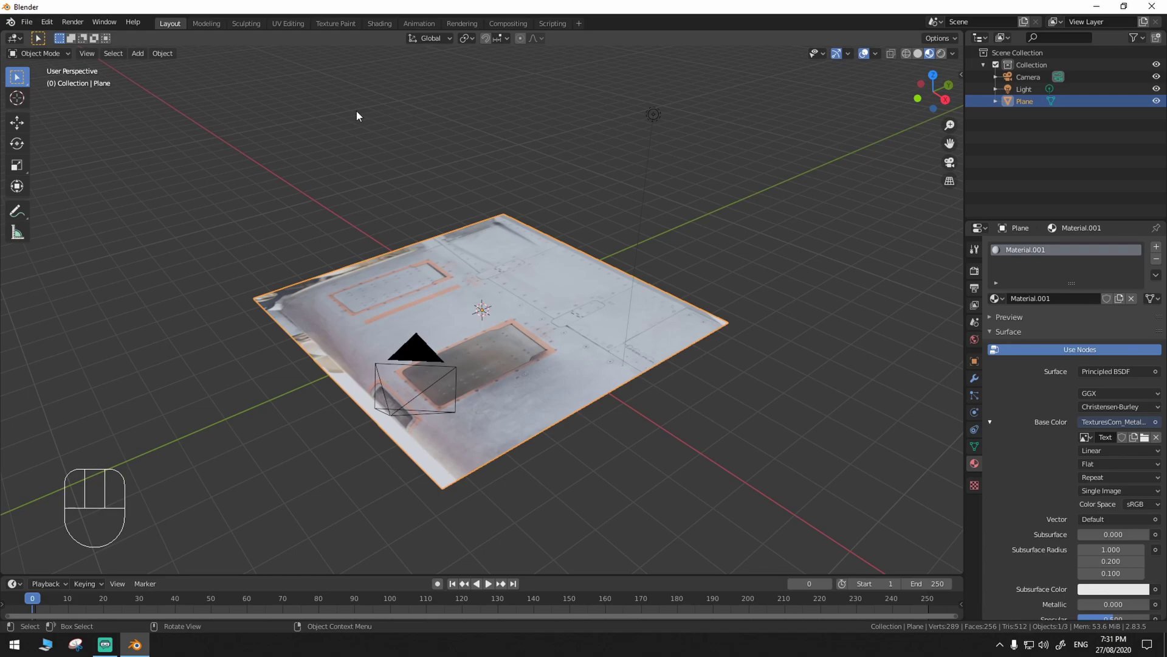
Rename the plane's existing UV map to uv1 and add a second UV map named uv2.
{"action": "key", "text": "Tab"}
{"action": "key", "text": "Tab"}
{"action": "left_click", "coordinate": [975, 446]}
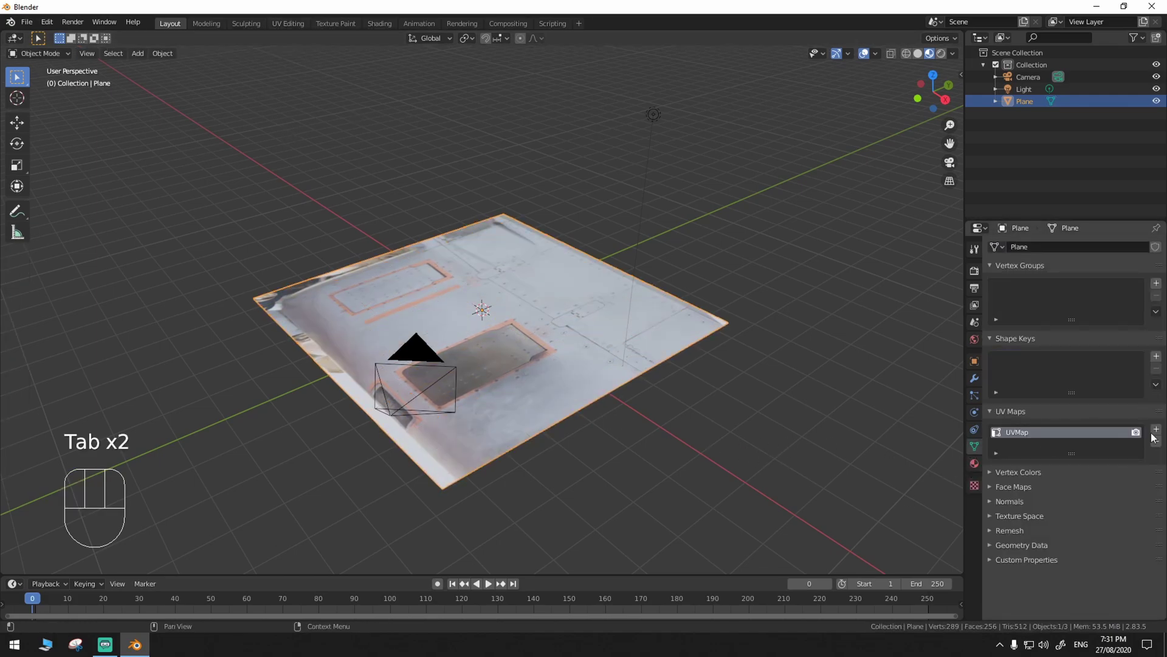
{"action": "double_click", "coordinate": [1026, 433]}
{"action": "type", "text": "uv1"}
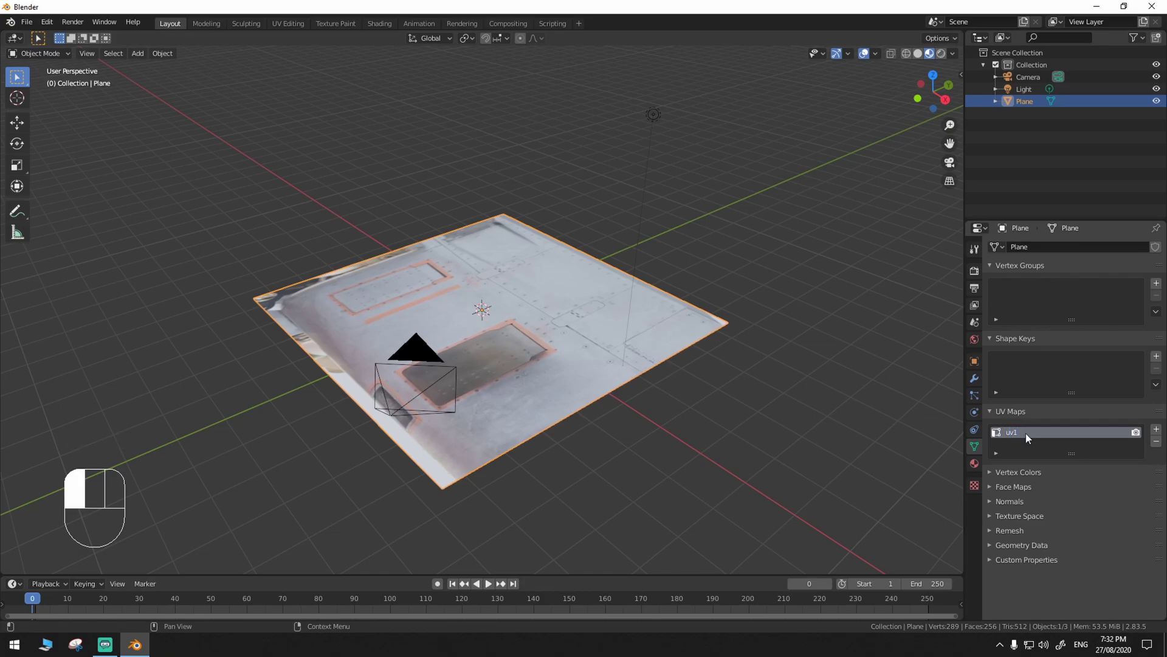
{"action": "left_click", "coordinate": [1156, 428]}
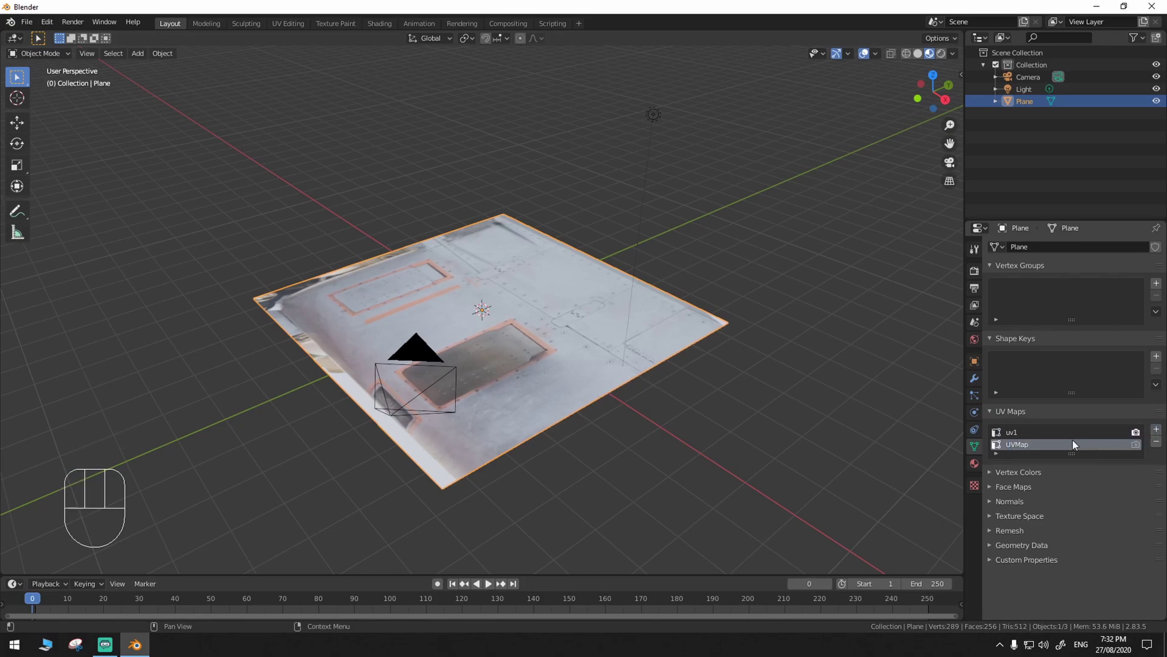
{"action": "double_click", "coordinate": [1034, 444]}
{"action": "type", "text": "uv2"}
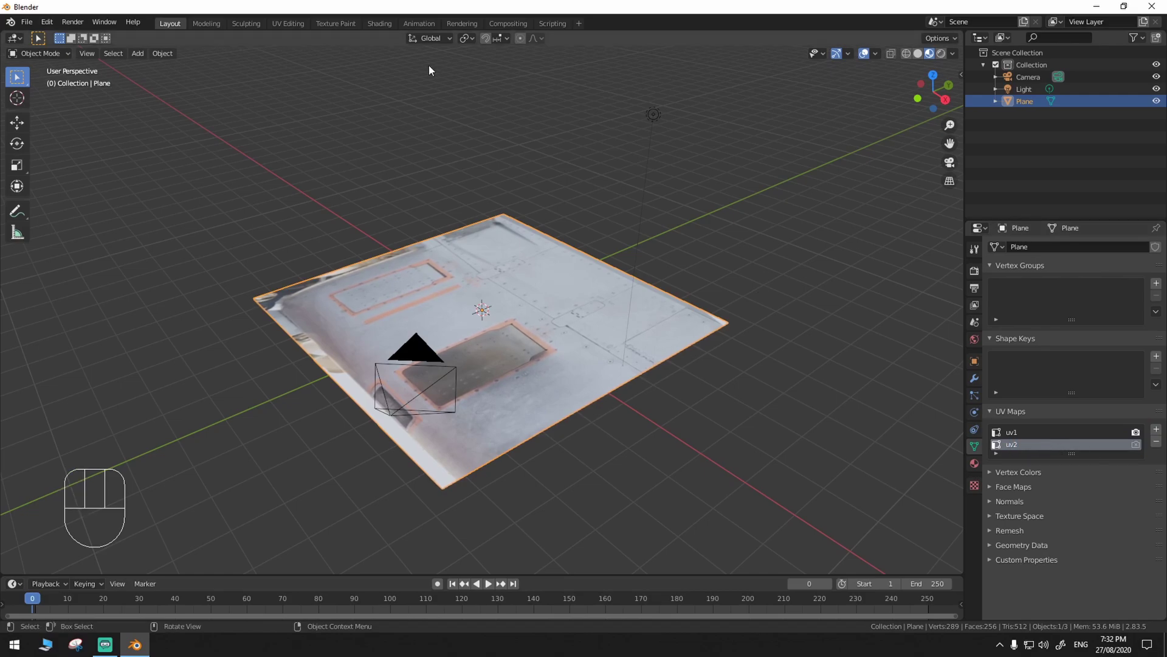
In the UV Editing workspace, make uv2 the plane's active and render UV map, and deselect all of its vertices.
{"action": "left_click", "coordinate": [290, 23]}
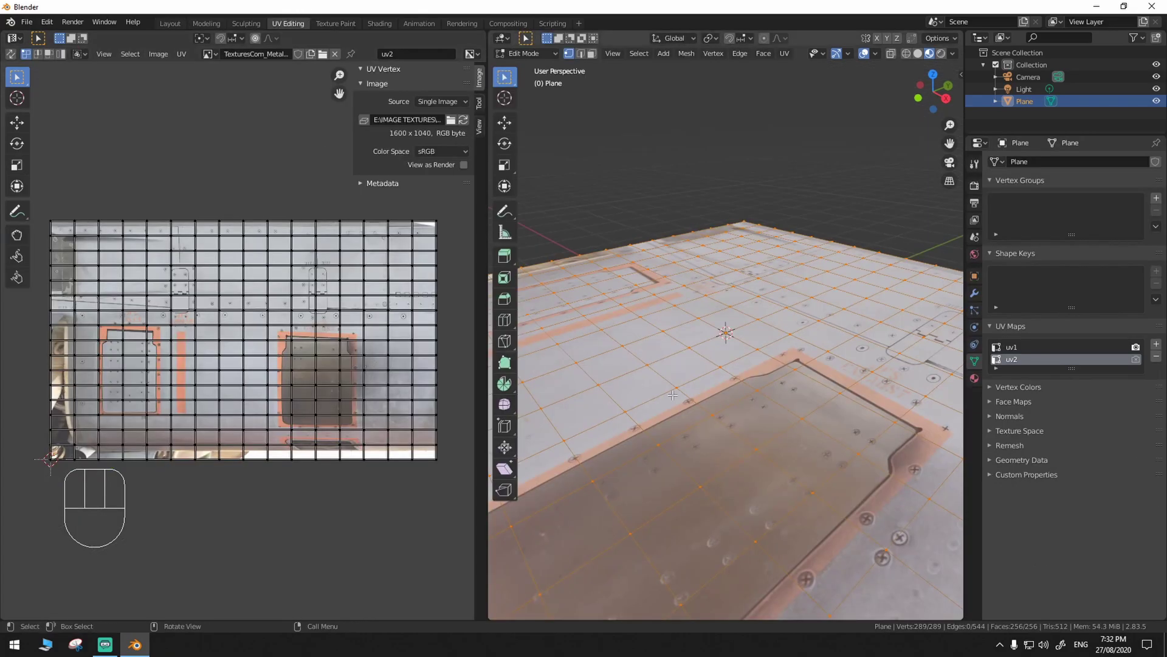
{"action": "scroll", "coordinate": [730, 365], "scroll_direction": "down", "scroll_amount": 3}
{"action": "middle_click_drag", "start_coordinate": [759, 426], "coordinate": [782, 448]}
{"action": "left_click", "coordinate": [1019, 347]}
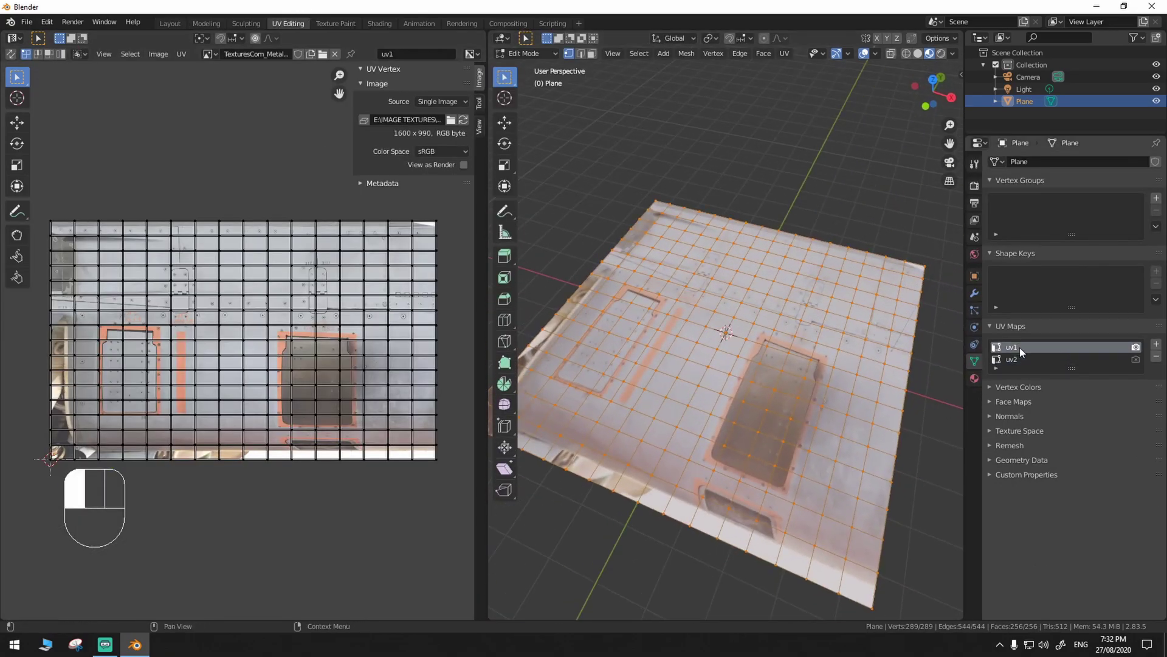
{"action": "left_click", "coordinate": [1064, 361]}
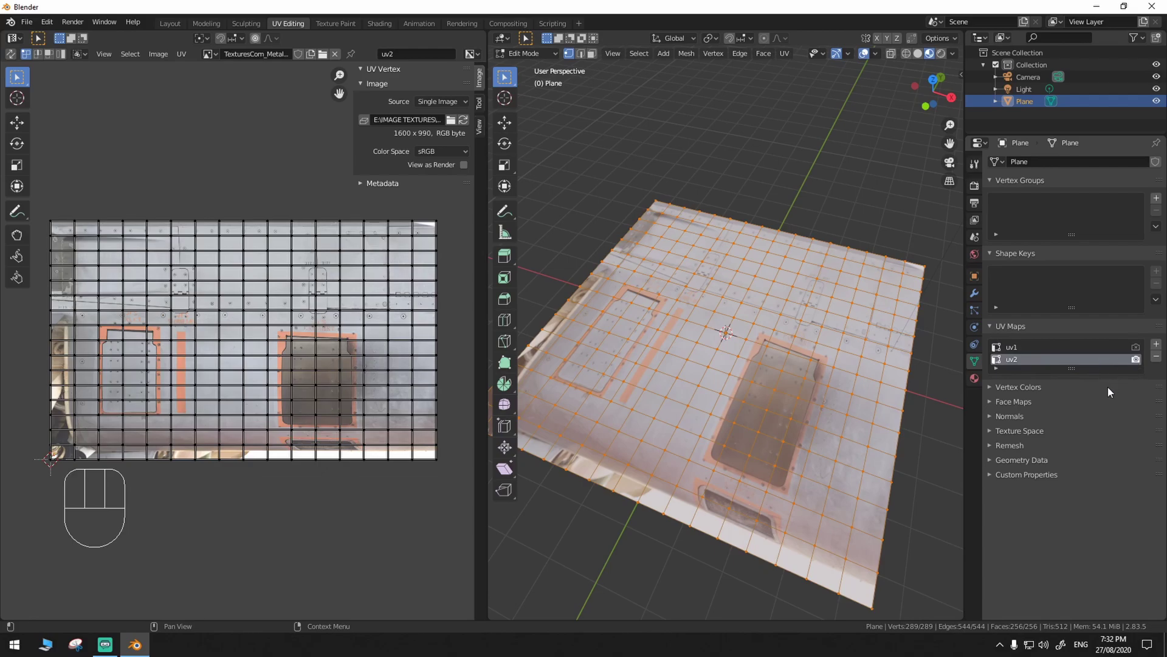
{"action": "middle_click_drag", "start_coordinate": [729, 420], "coordinate": [784, 426]}
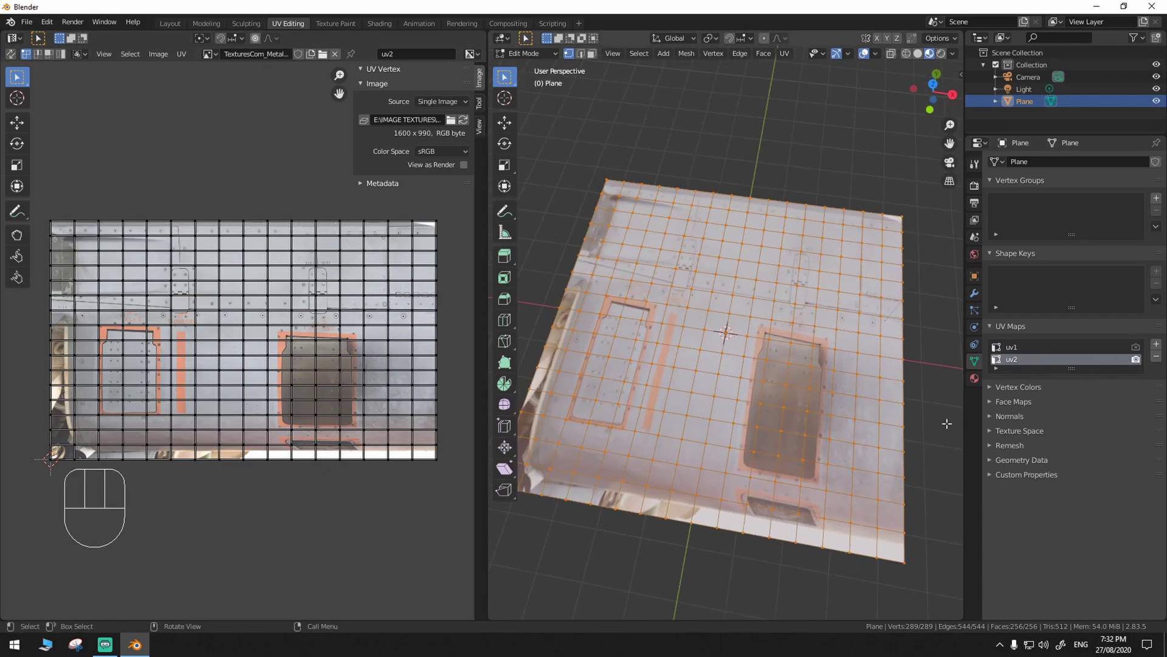
{"action": "left_click", "coordinate": [896, 414]}
{"action": "middle_click_drag", "start_coordinate": [752, 361], "coordinate": [778, 355]}
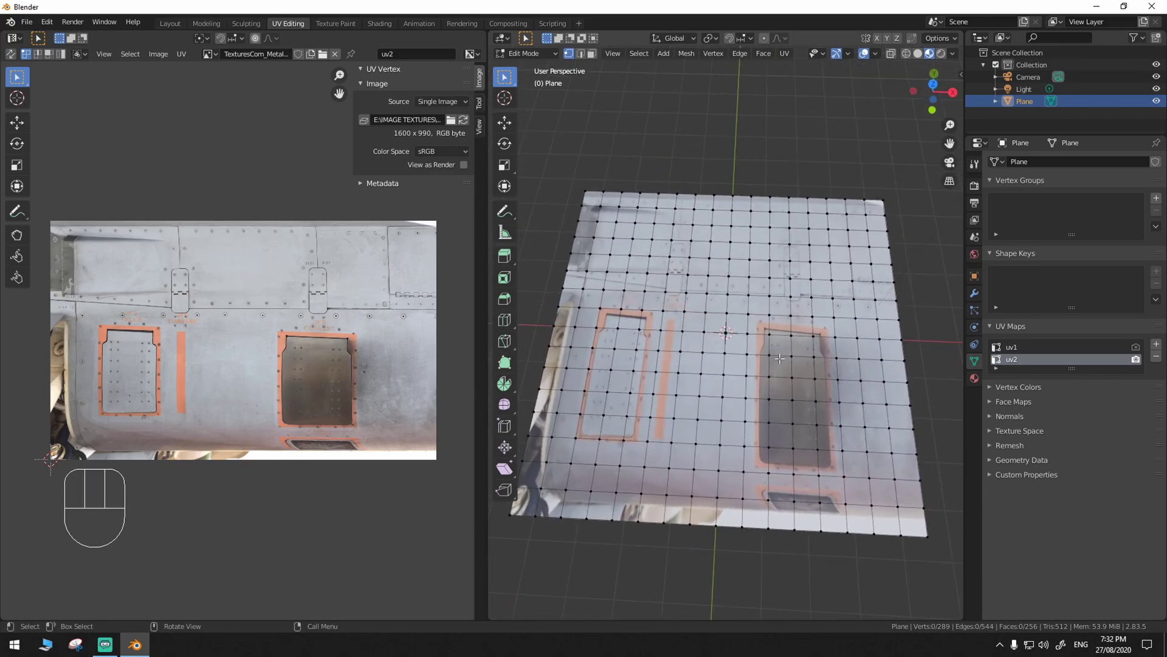
{"action": "key", "text": "a"}
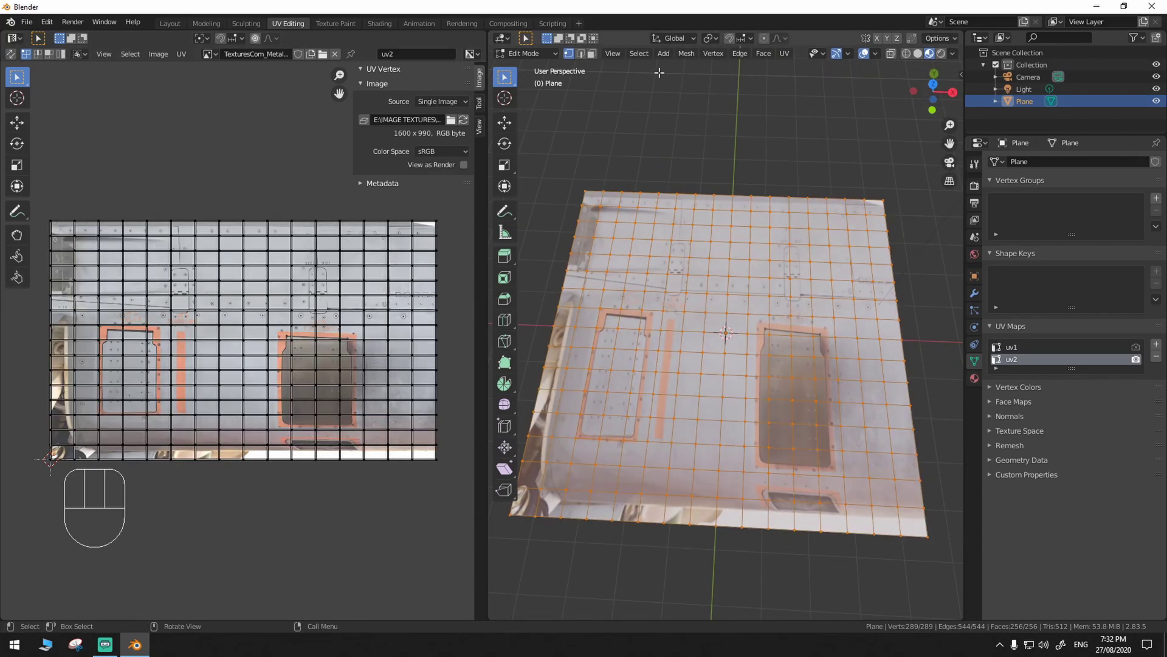
{"action": "left_click", "coordinate": [641, 56]}
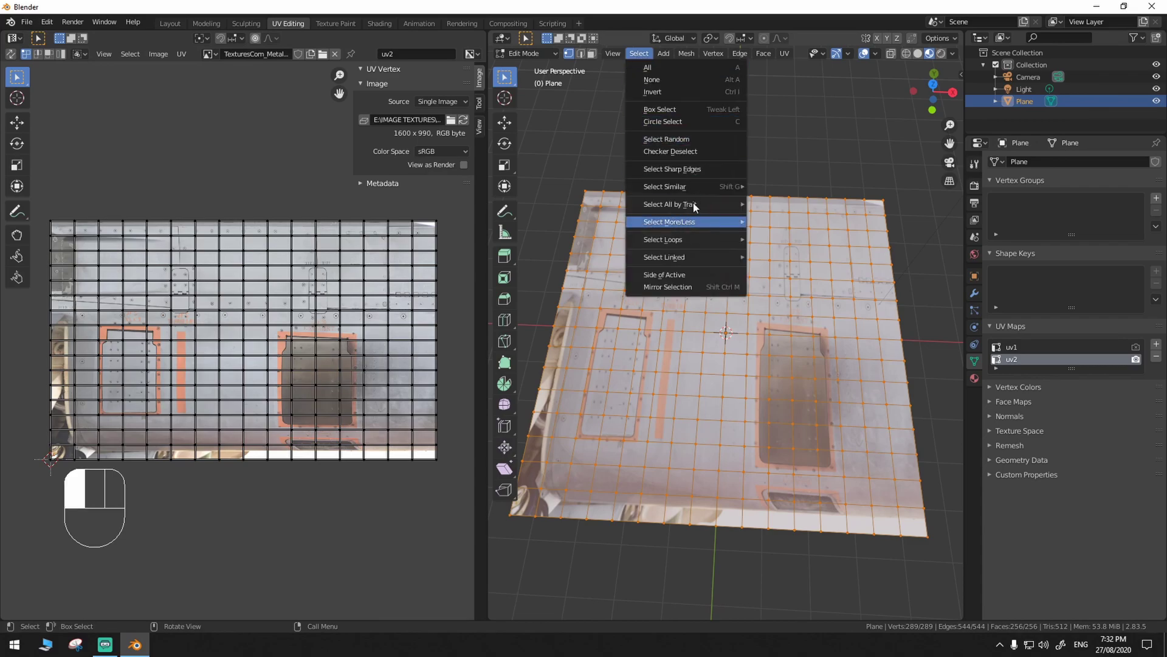
{"action": "left_click", "coordinate": [675, 150]}
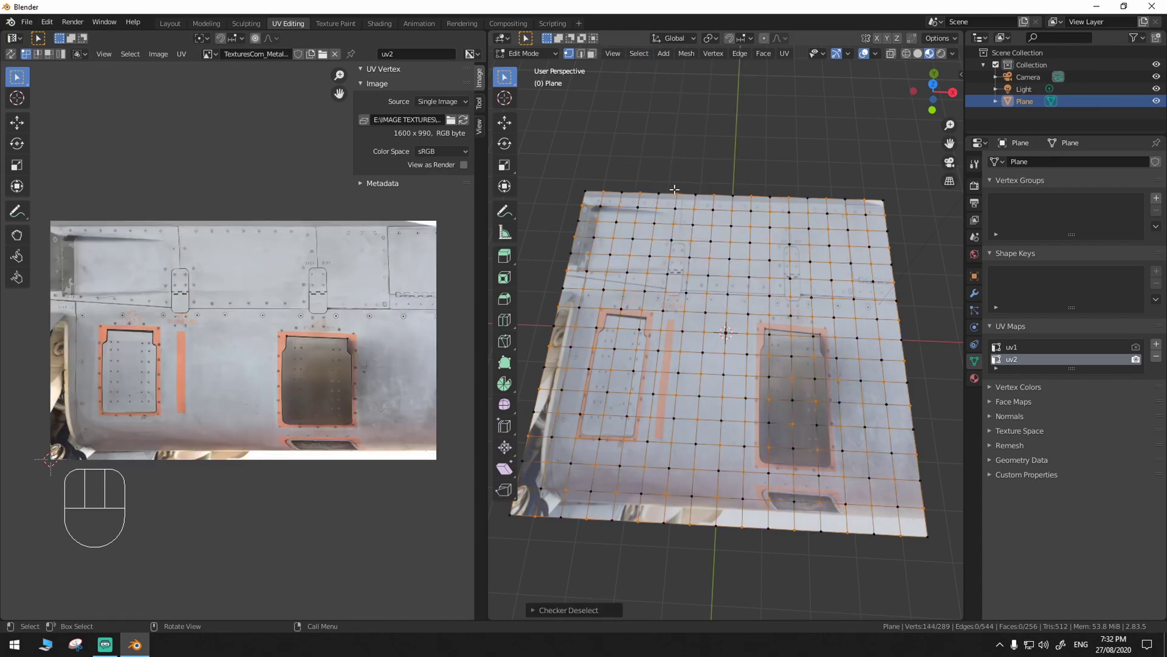
{"action": "left_click", "coordinate": [699, 280]}
Select all of the plane's faces in face mode and apply Checker Deselect to leave every other face selected.
{"action": "key", "text": "3"}
{"action": "key", "text": "a"}
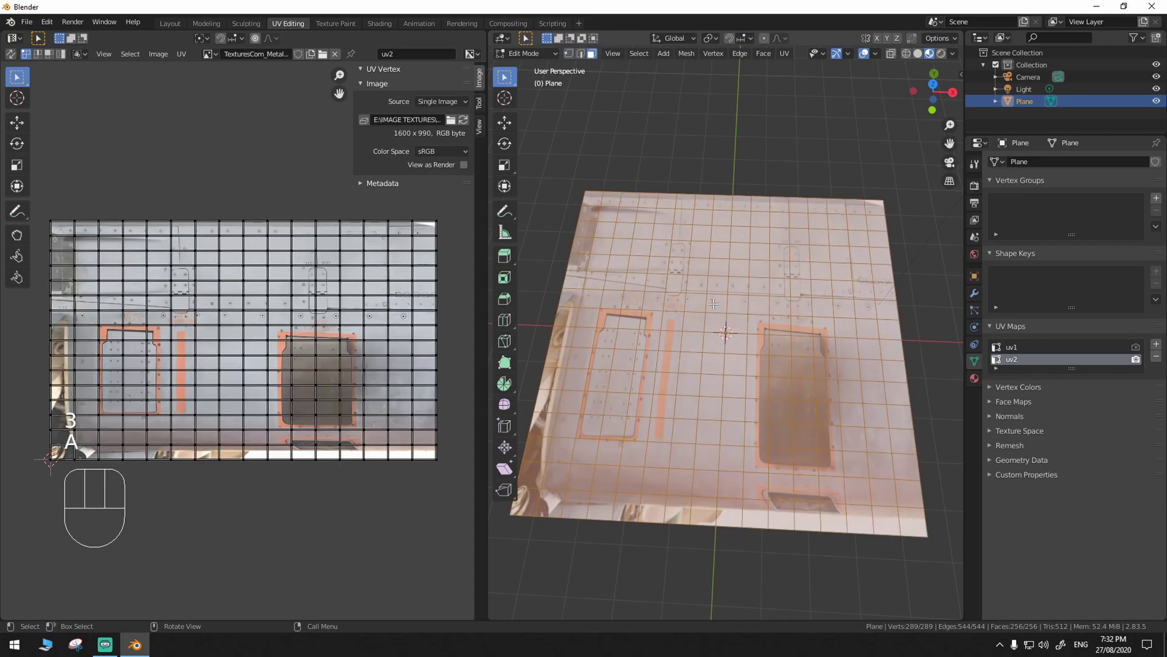
{"action": "left_click", "coordinate": [640, 53]}
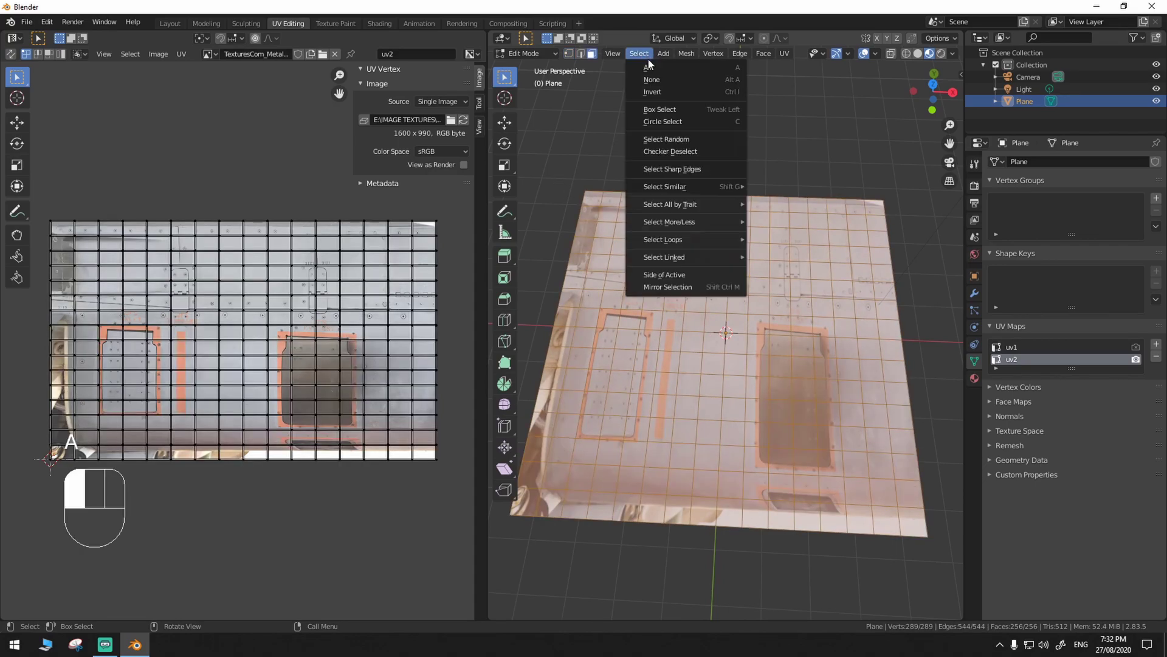
{"action": "left_click", "coordinate": [681, 150]}
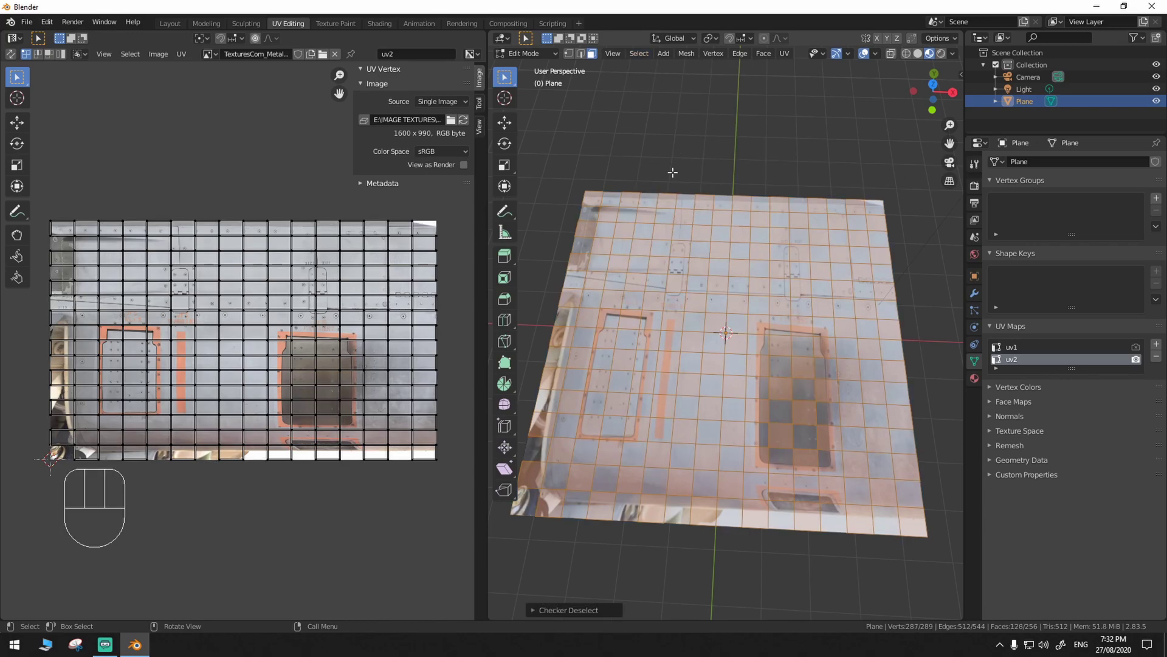
Sync the selection to the UV editor and rotate the checkered faces' UVs by 90 degrees on uv2.
{"action": "left_click", "coordinate": [11, 54]}
{"action": "left_click", "coordinate": [226, 472]}
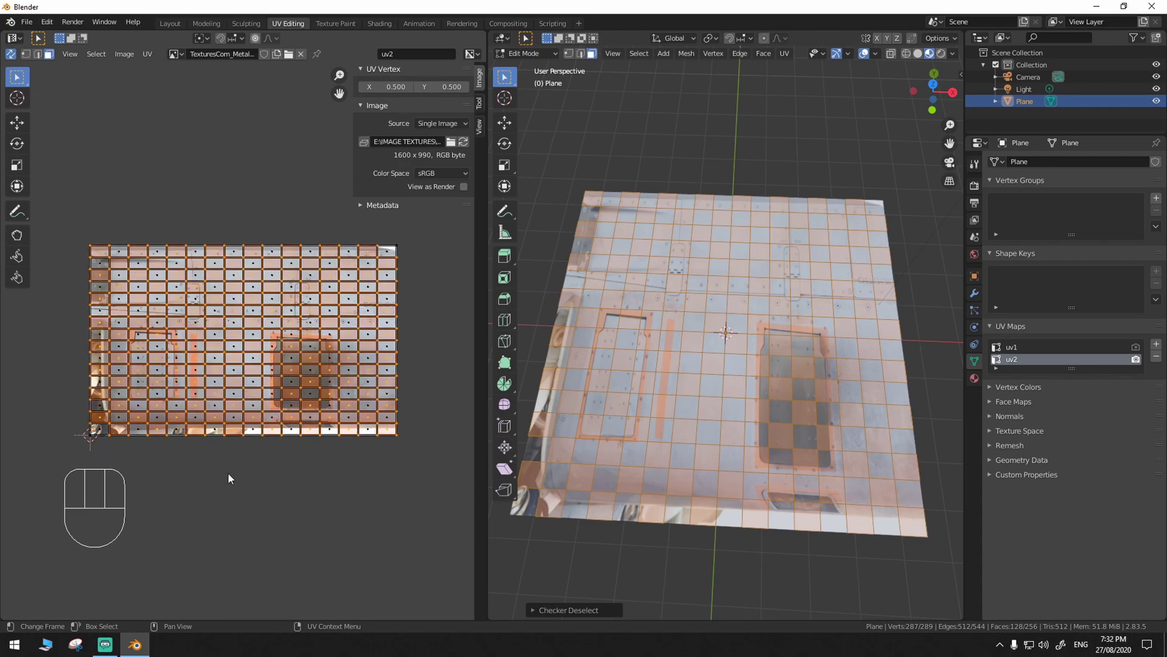
{"action": "key", "text": "a"}
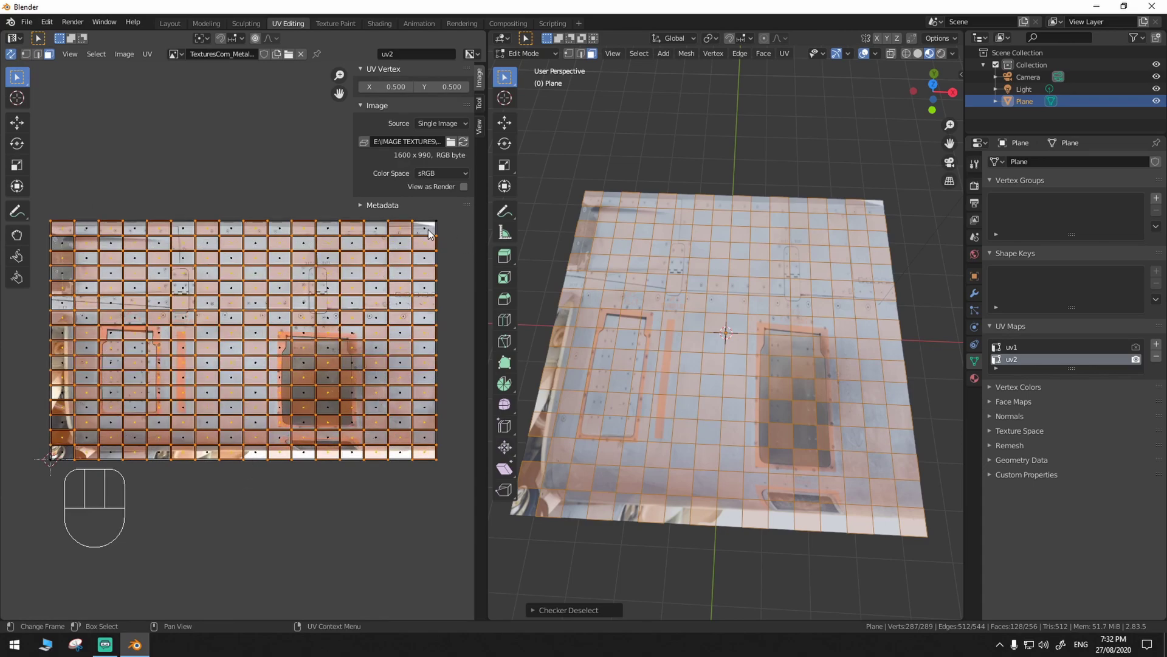
{"action": "key", "text": "r"}
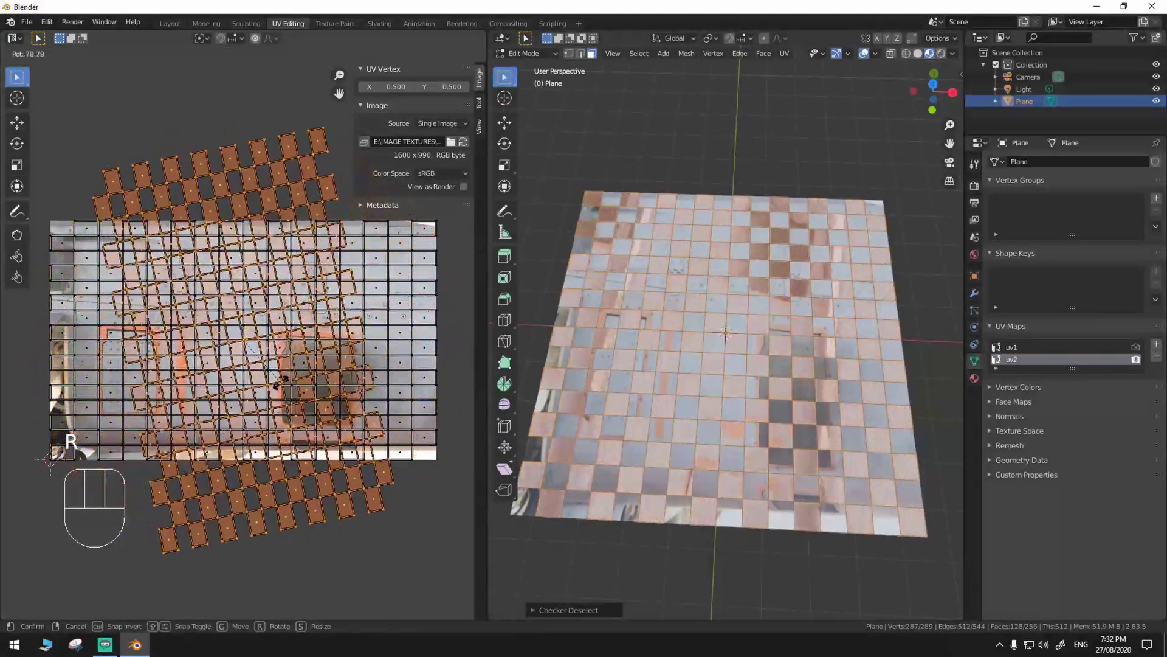
{"action": "left_click", "coordinate": [266, 392], "text": "ctrl"}
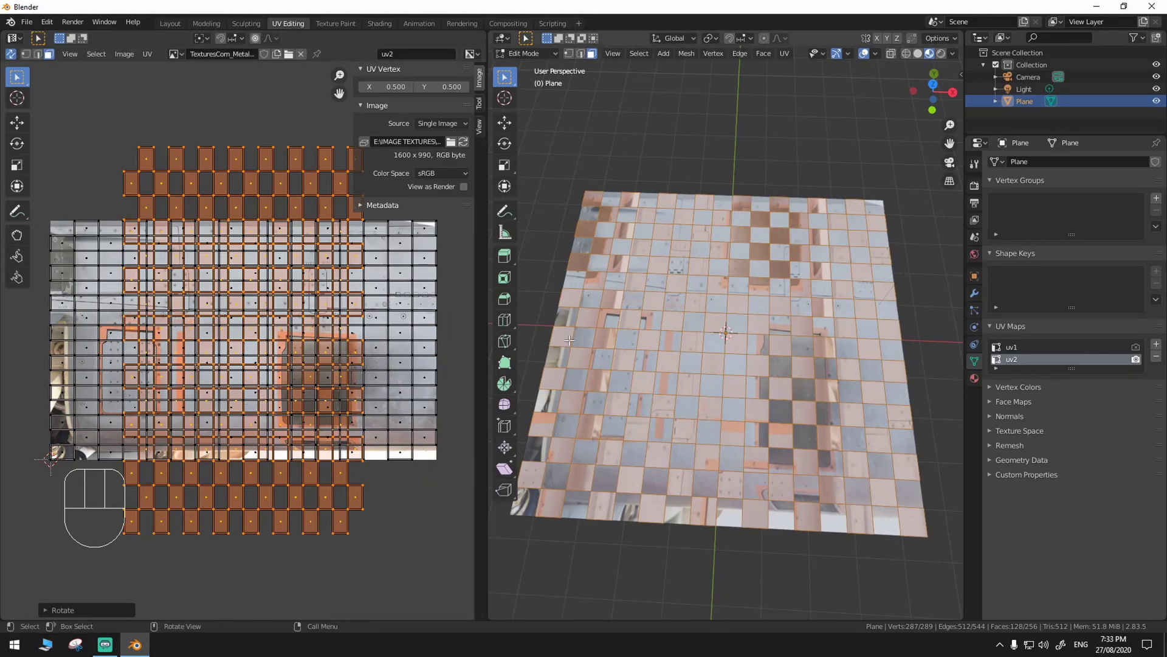
In the Shading workspace, add a UV Map node to the plane's material and set it to uv1.
{"action": "left_click", "coordinate": [379, 23]}
{"action": "middle_click_drag", "start_coordinate": [550, 289], "coordinate": [571, 280]}
{"action": "key", "text": "shift+a"}
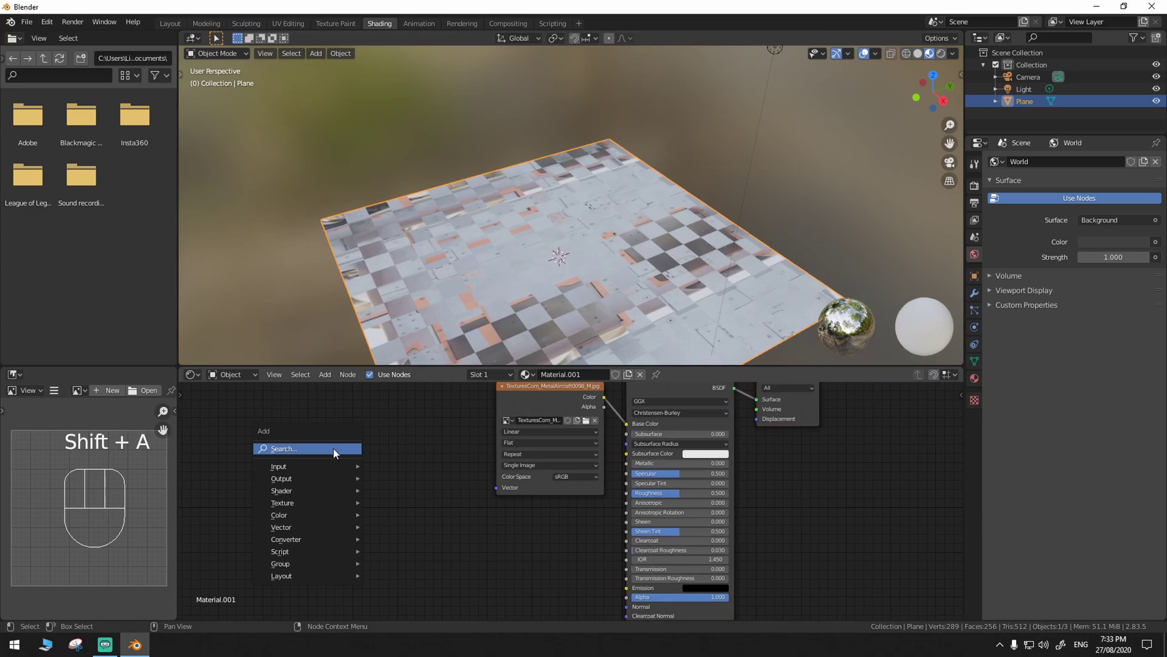
{"action": "mouse_move", "coordinate": [314, 468]}
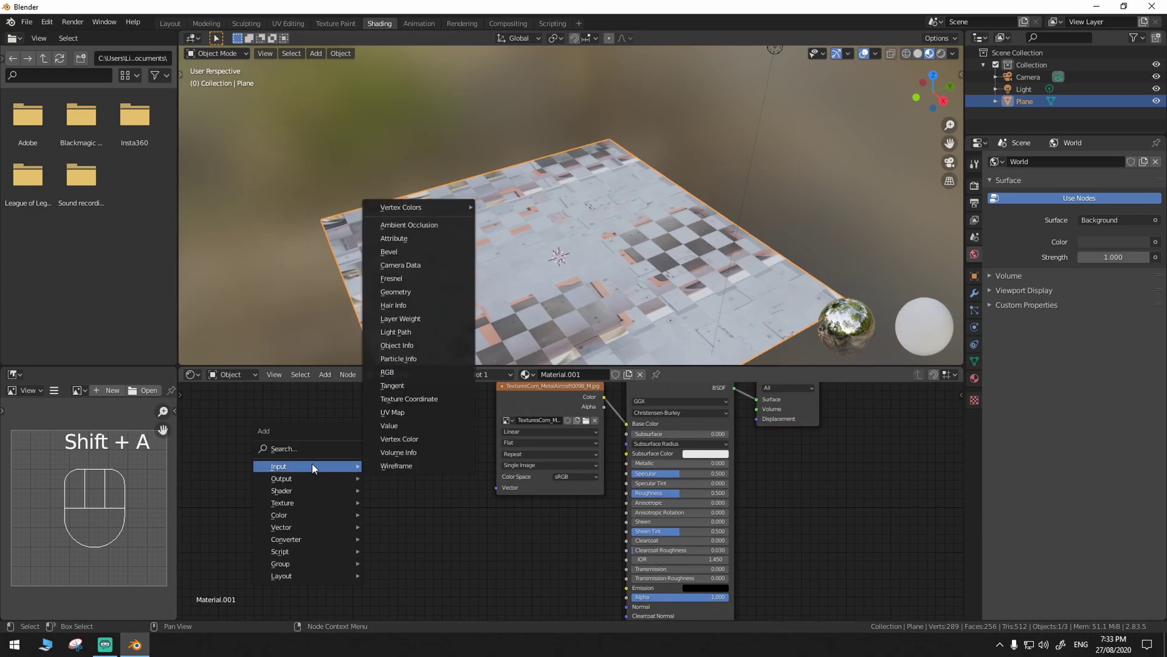
{"action": "left_click", "coordinate": [394, 412]}
{"action": "left_click", "coordinate": [300, 454]}
{"action": "left_click", "coordinate": [300, 461]}
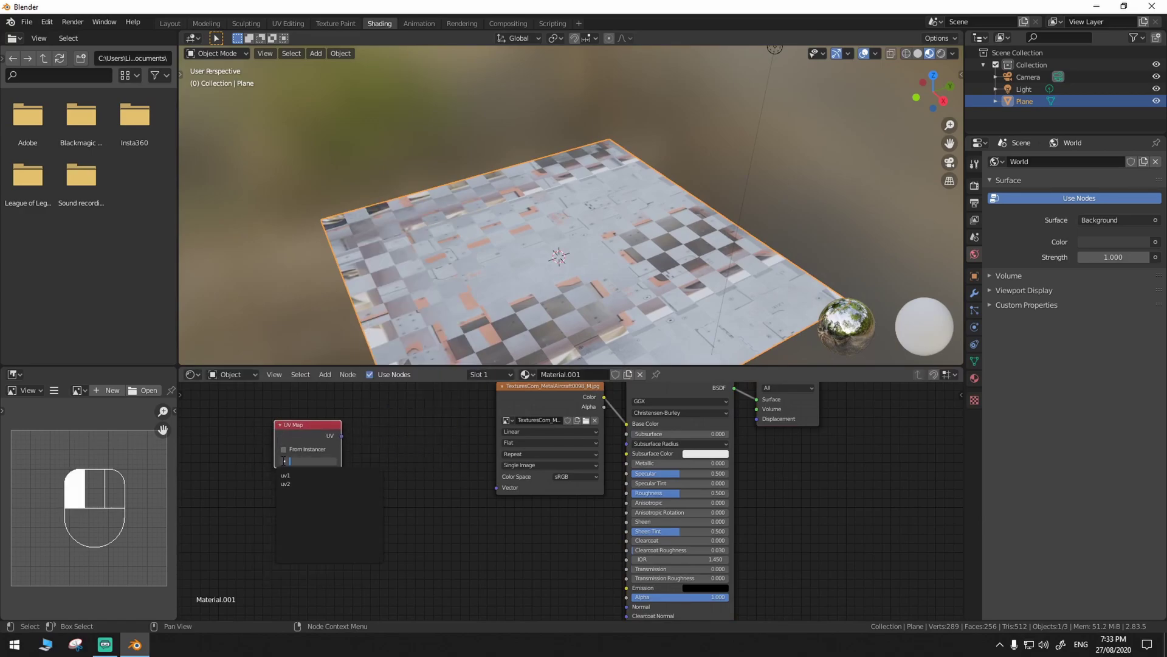
{"action": "left_click", "coordinate": [300, 476]}
Duplicate the UV Map node below the original and set the copy to uv2.
{"action": "key", "text": "shift+d"}
{"action": "left_click", "coordinate": [290, 511]}
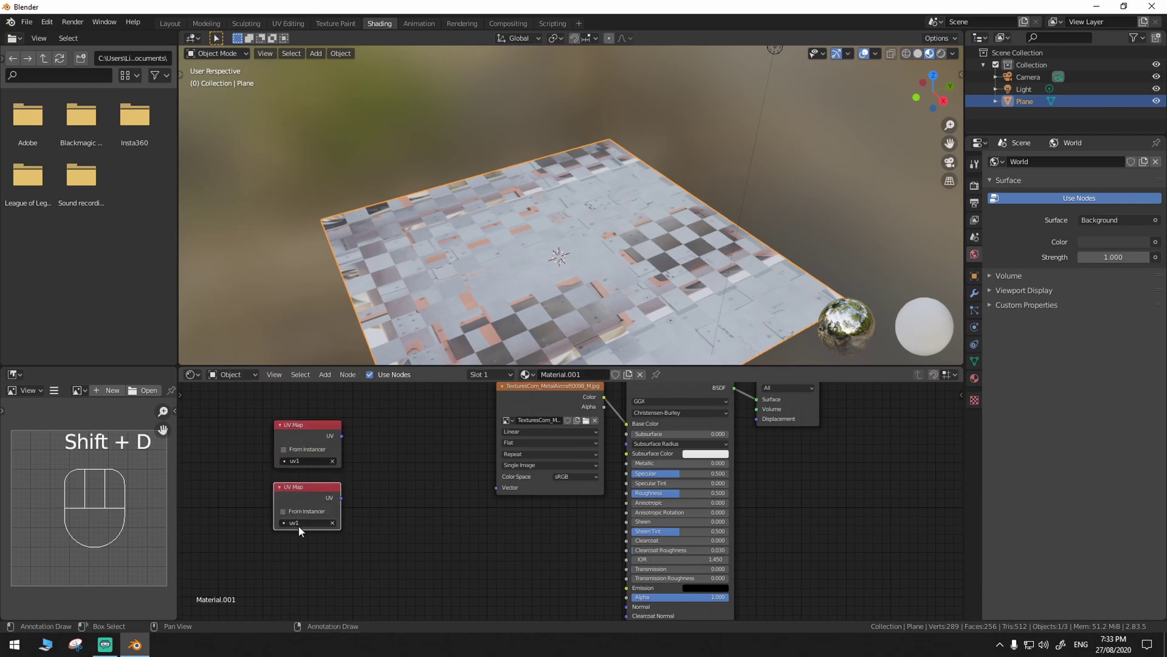
{"action": "left_click", "coordinate": [301, 522]}
{"action": "left_click", "coordinate": [298, 546]}
Add a MixRGB node that blends uv1 as Color1 with uv2 as Color2 and feeds the Image Texture's Vector.
{"action": "key", "text": "shift+a"}
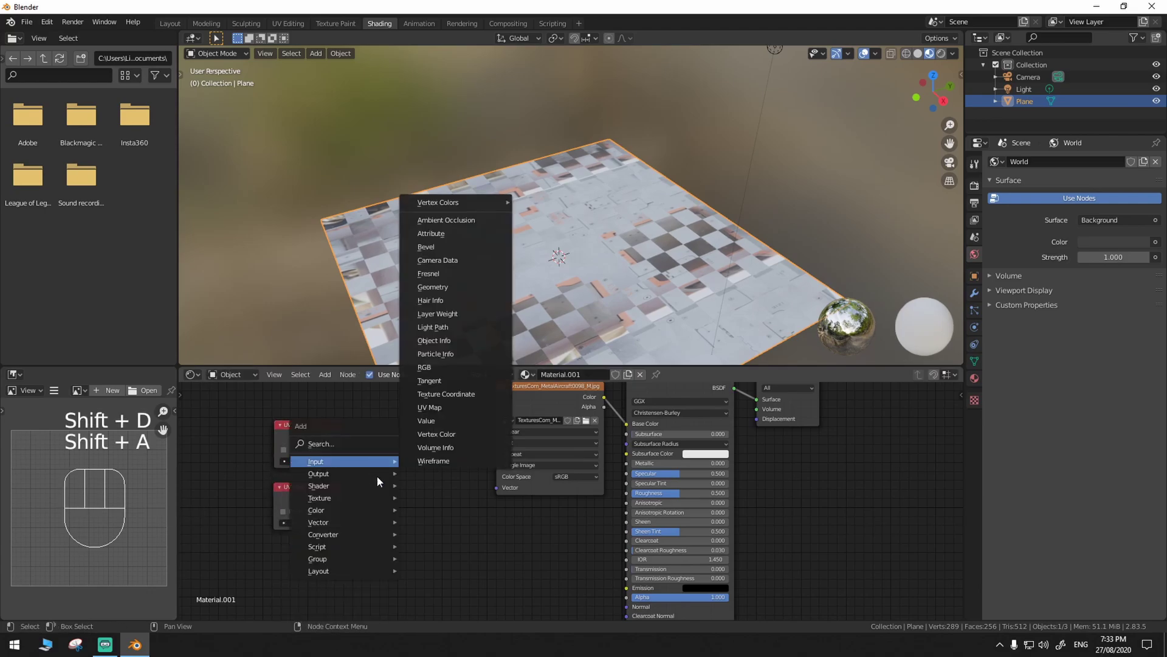
{"action": "mouse_move", "coordinate": [363, 509]}
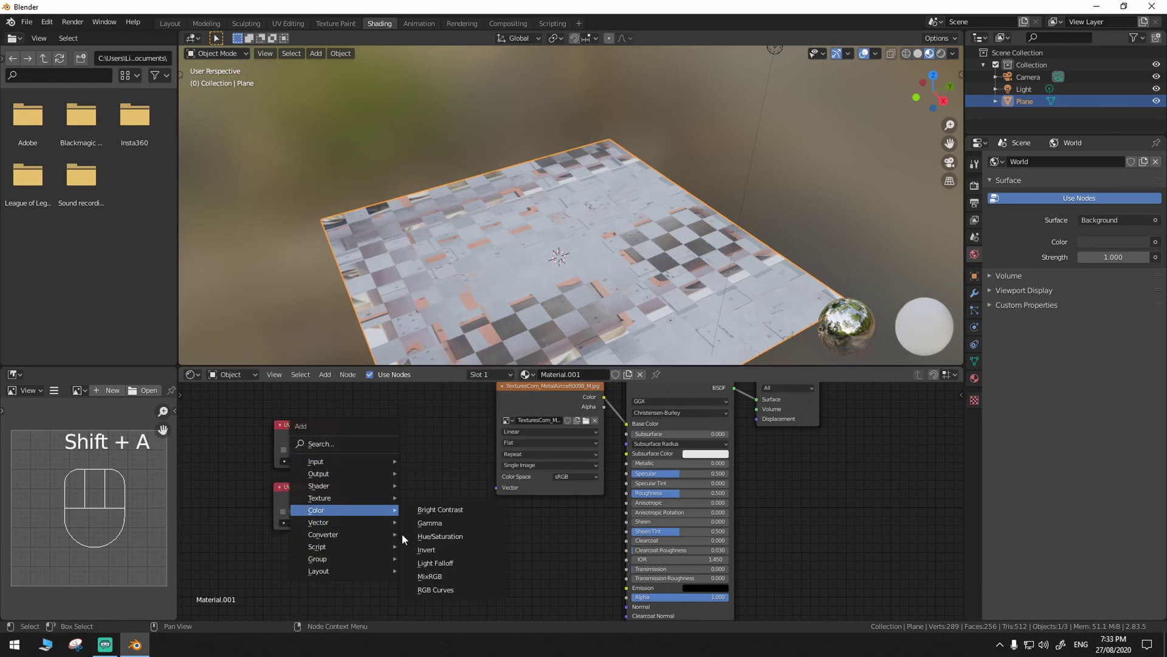
{"action": "left_click", "coordinate": [430, 575]}
{"action": "left_click", "coordinate": [418, 444]}
{"action": "left_click_drag", "start_coordinate": [340, 436], "coordinate": [387, 483]}
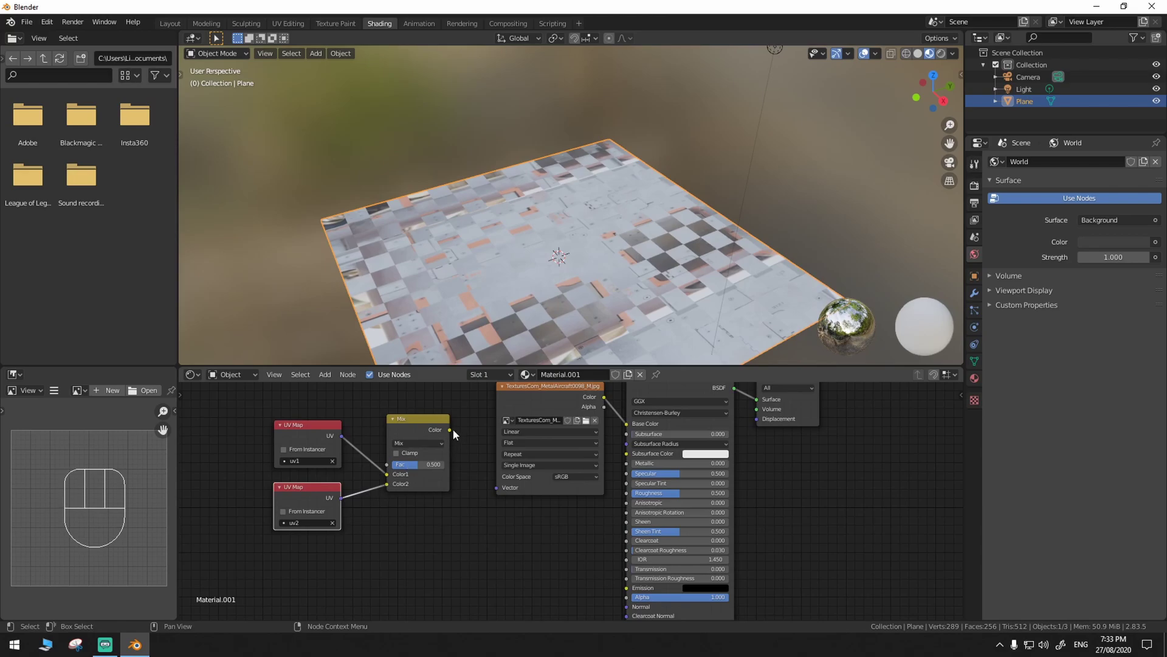
{"action": "left_click_drag", "start_coordinate": [449, 430], "coordinate": [496, 487]}
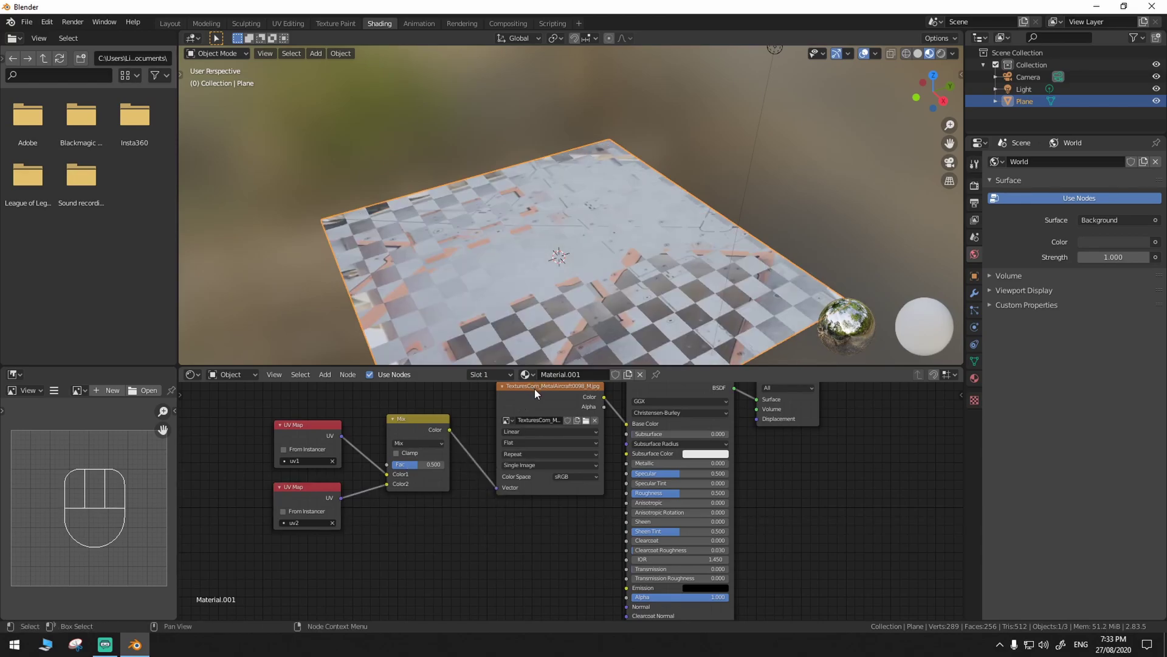
Set the Mix node's Fac to 0 and spread the two UV Map nodes away from the Mix node.
{"action": "scroll", "coordinate": [542, 509], "scroll_direction": "down", "scroll_amount": 1}
{"action": "middle_click_drag", "start_coordinate": [542, 510], "coordinate": [522, 543]}
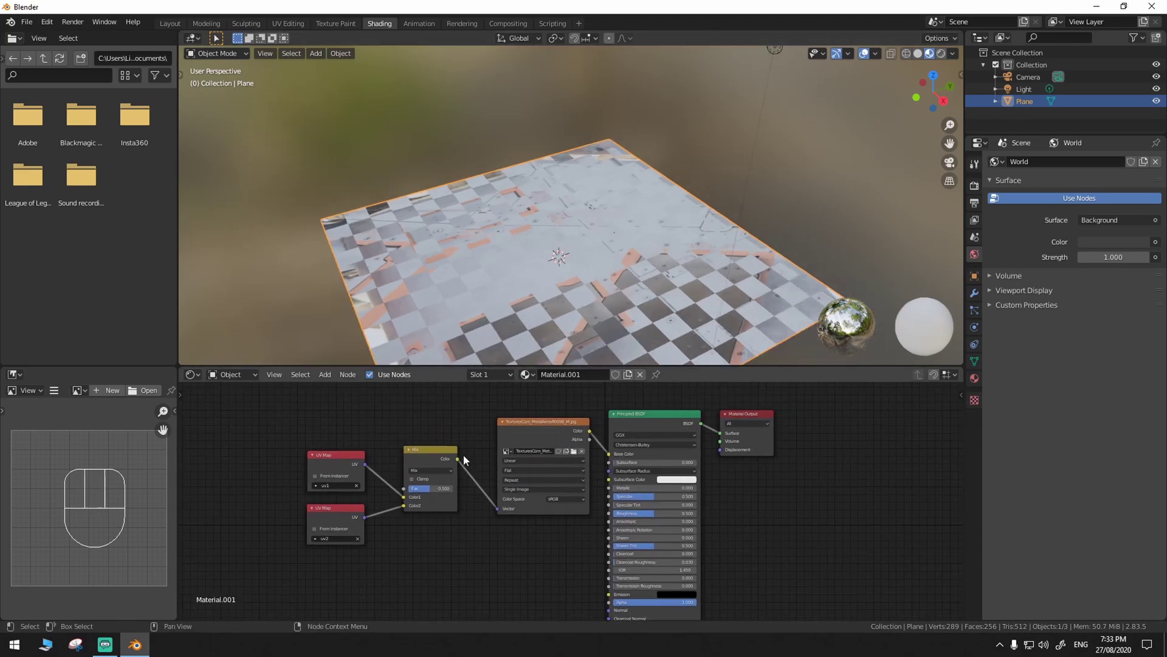
{"action": "left_click_drag", "start_coordinate": [428, 488], "coordinate": [319, 560]}
{"action": "scroll", "coordinate": [344, 519], "scroll_direction": "down", "scroll_amount": 1}
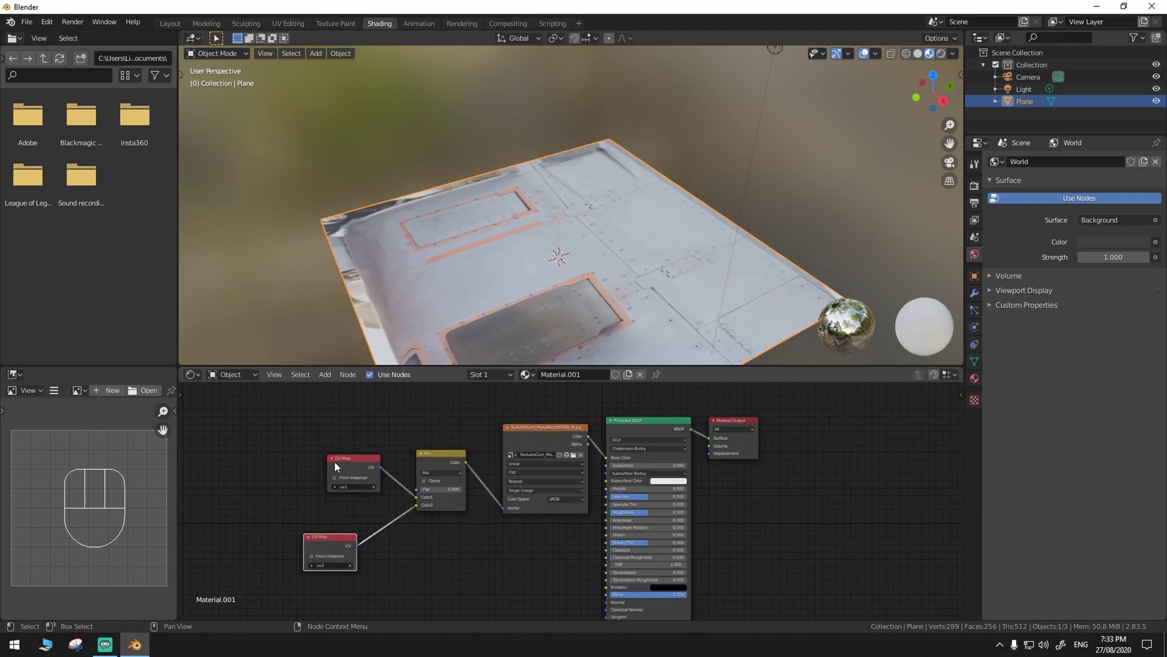
{"action": "left_click_drag", "start_coordinate": [333, 462], "coordinate": [294, 476]}
{"action": "left_click_drag", "start_coordinate": [329, 539], "coordinate": [319, 541]}
{"action": "left_click", "coordinate": [312, 412]}
{"action": "left_click_drag", "start_coordinate": [432, 455], "coordinate": [435, 447]}
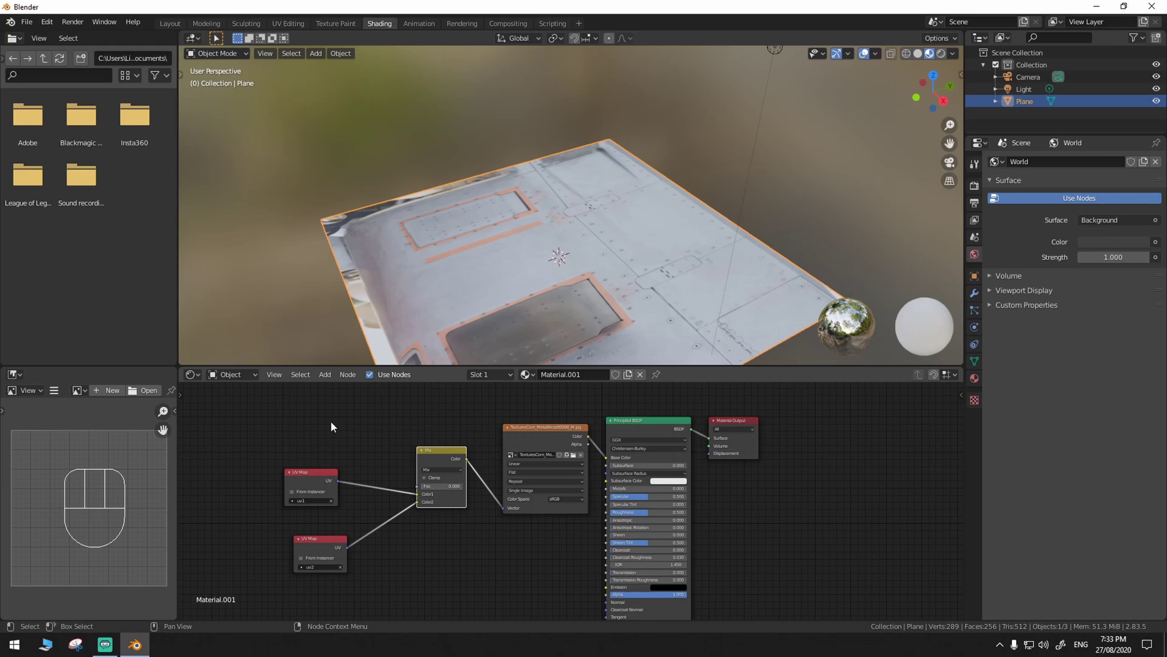
Add a Musgrave Texture node and connect its output to the Mix node's Fac.
{"action": "key", "text": "shift+a"}
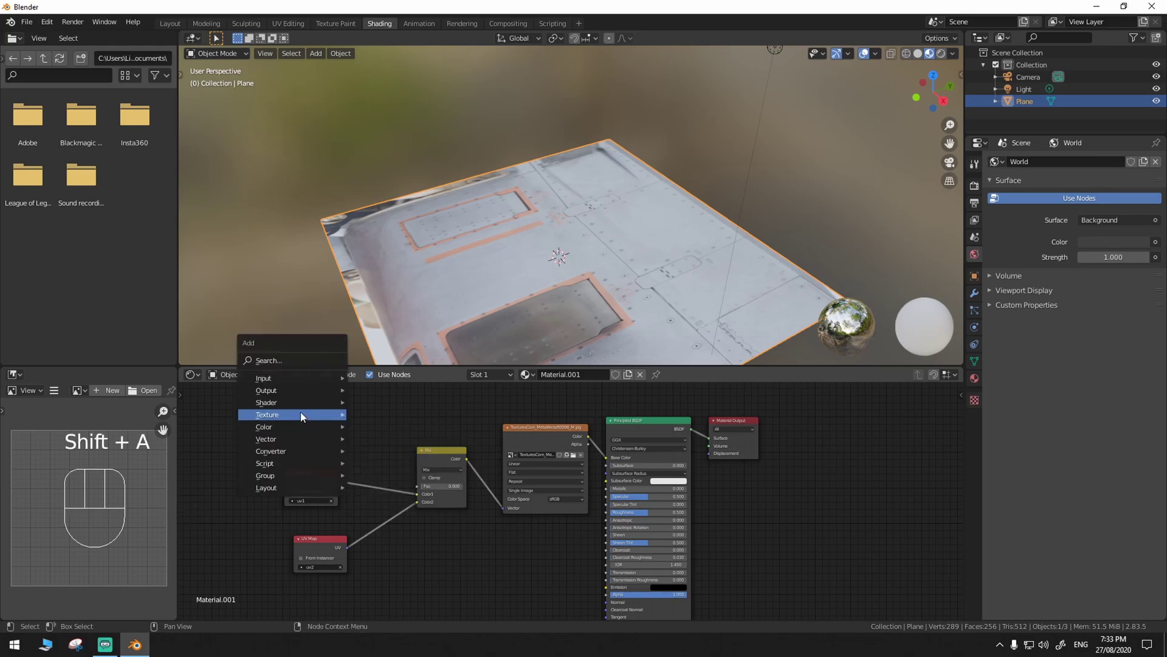
{"action": "mouse_move", "coordinate": [298, 418]}
{"action": "left_click", "coordinate": [378, 307]}
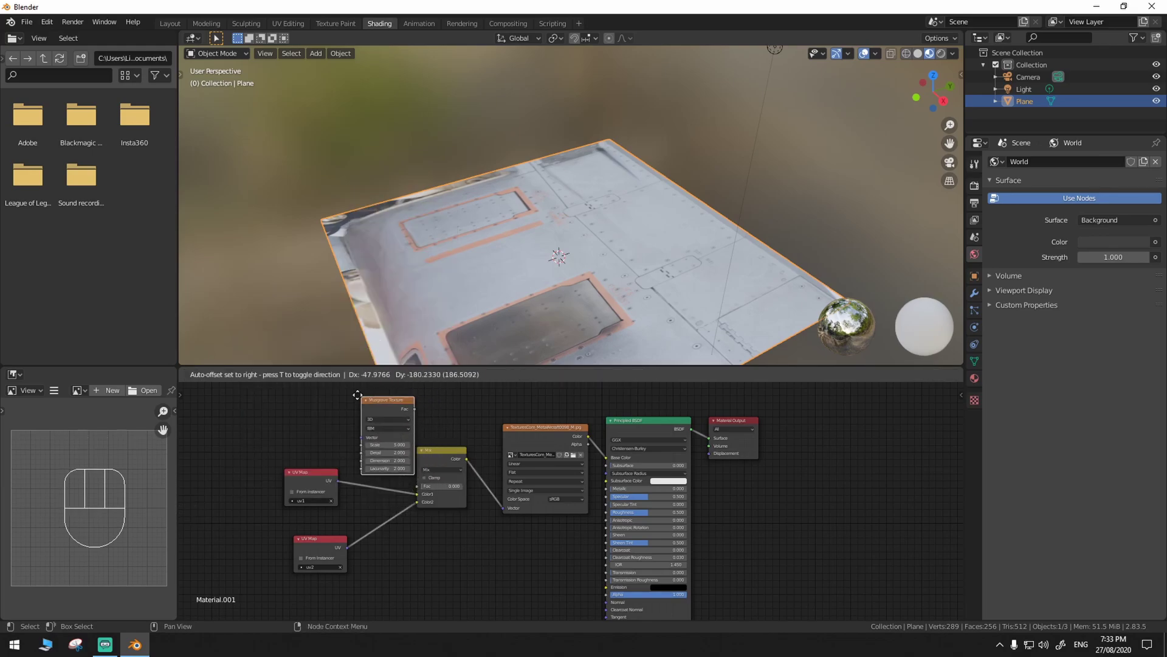
{"action": "left_click", "coordinate": [324, 388]}
{"action": "left_click_drag", "start_coordinate": [381, 401], "coordinate": [412, 489]}
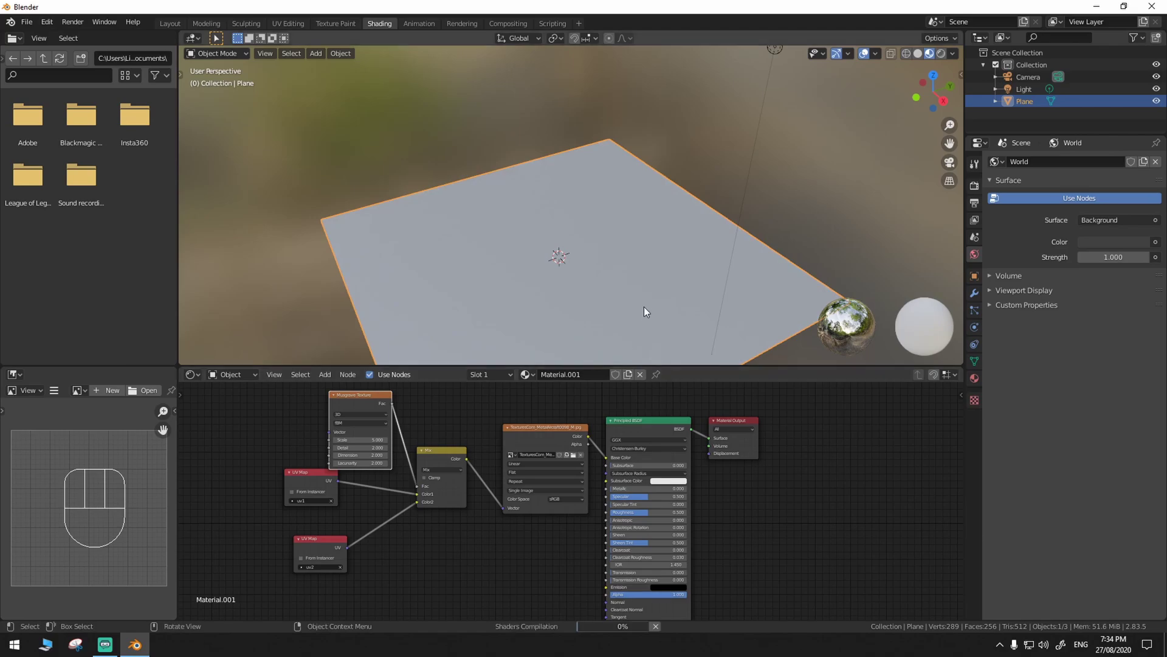
Raise the Musgrave texture's Scale to try a finer blend pattern between the two UV maps on the plane.
{"action": "mouse_move", "coordinate": [655, 297]}
{"action": "middle_mouse_down"}
{"action": "mouse_move", "coordinate": [680, 283]}
{"action": "mouse_move", "coordinate": [656, 338]}
{"action": "mouse_move", "coordinate": [643, 337]}
{"action": "mouse_move", "coordinate": [643, 288]}
{"action": "middle_mouse_up"}
{"action": "scroll", "coordinate": [638, 286], "scroll_direction": "down", "scroll_amount": 5}
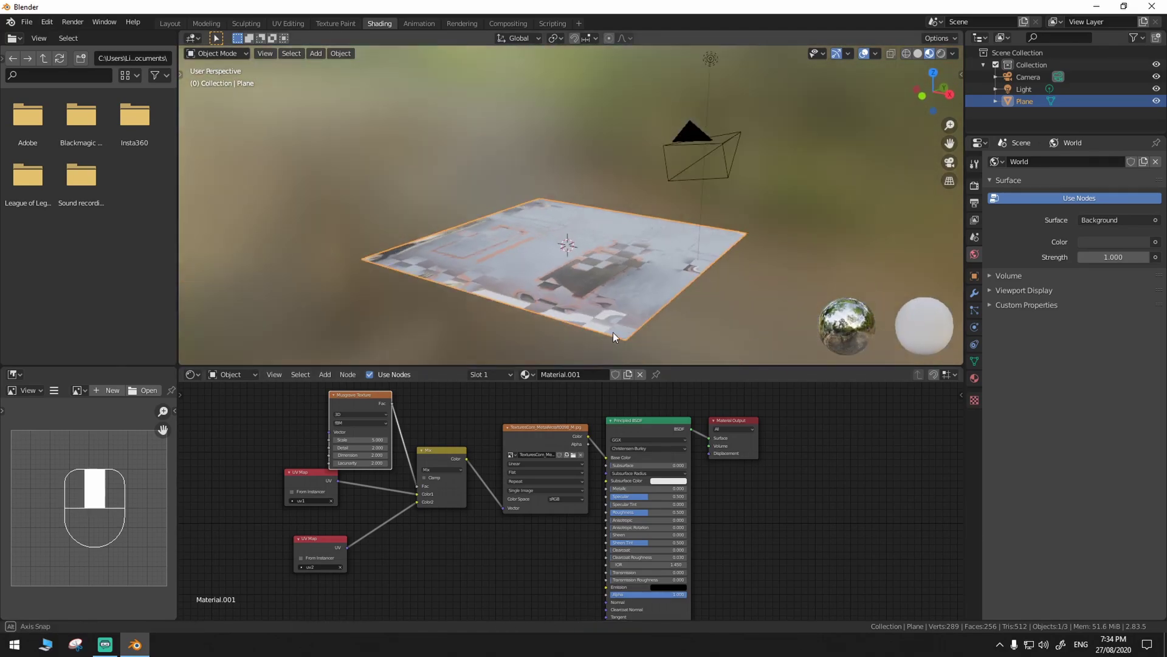
{"action": "middle_click_drag", "start_coordinate": [625, 332], "coordinate": [606, 260], "text": "shift"}
{"action": "scroll", "coordinate": [640, 280], "scroll_direction": "up", "scroll_amount": 2}
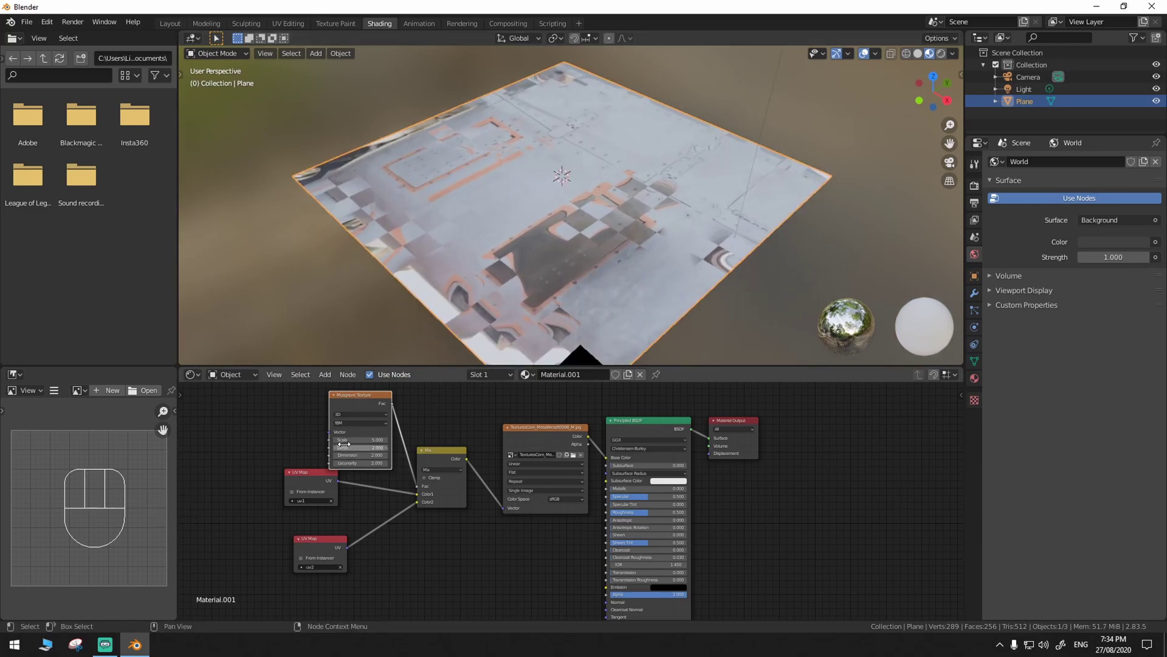
{"action": "left_click_drag", "start_coordinate": [344, 439], "coordinate": [377, 440]}
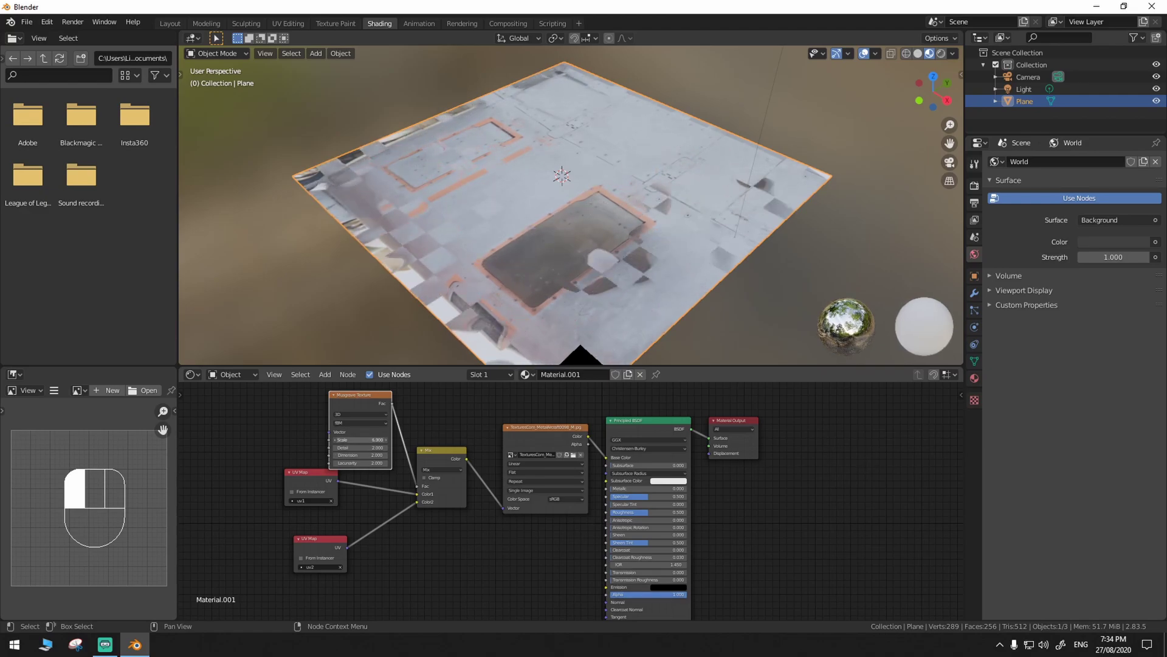
{"action": "mouse_move", "coordinate": [377, 439]}
{"action": "left_mouse_down"}
{"action": "mouse_move", "coordinate": [341, 439]}
{"action": "mouse_move", "coordinate": [413, 440]}
{"action": "mouse_move", "coordinate": [378, 440]}
{"action": "mouse_move", "coordinate": [373, 428]}
{"action": "left_mouse_up"}
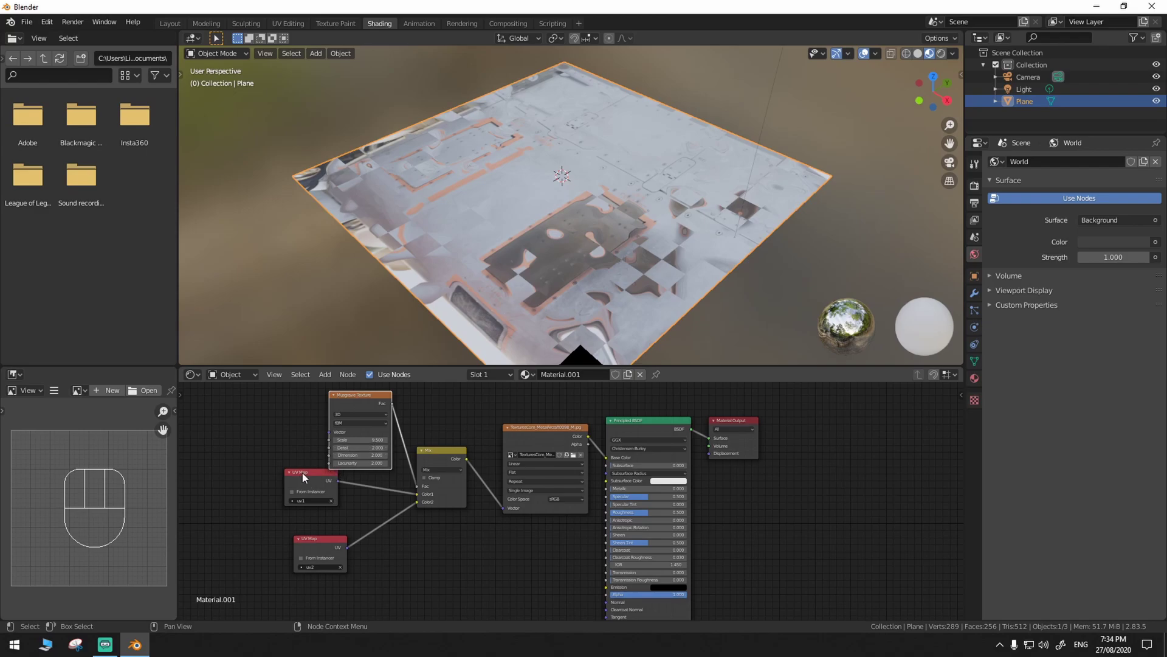
Move the two UV Map nodes further down and delete the Musgrave Texture node.
{"action": "left_click_drag", "start_coordinate": [311, 472], "coordinate": [294, 486]}
{"action": "left_click_drag", "start_coordinate": [326, 528], "coordinate": [326, 544]}
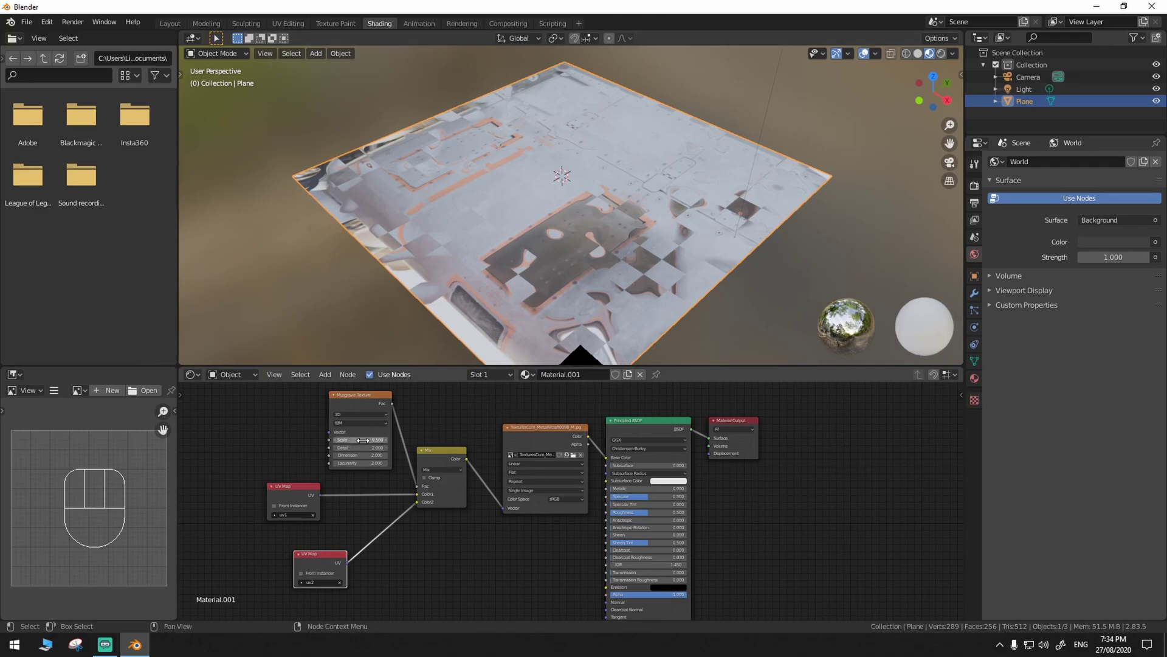
{"action": "left_click", "coordinate": [359, 400]}
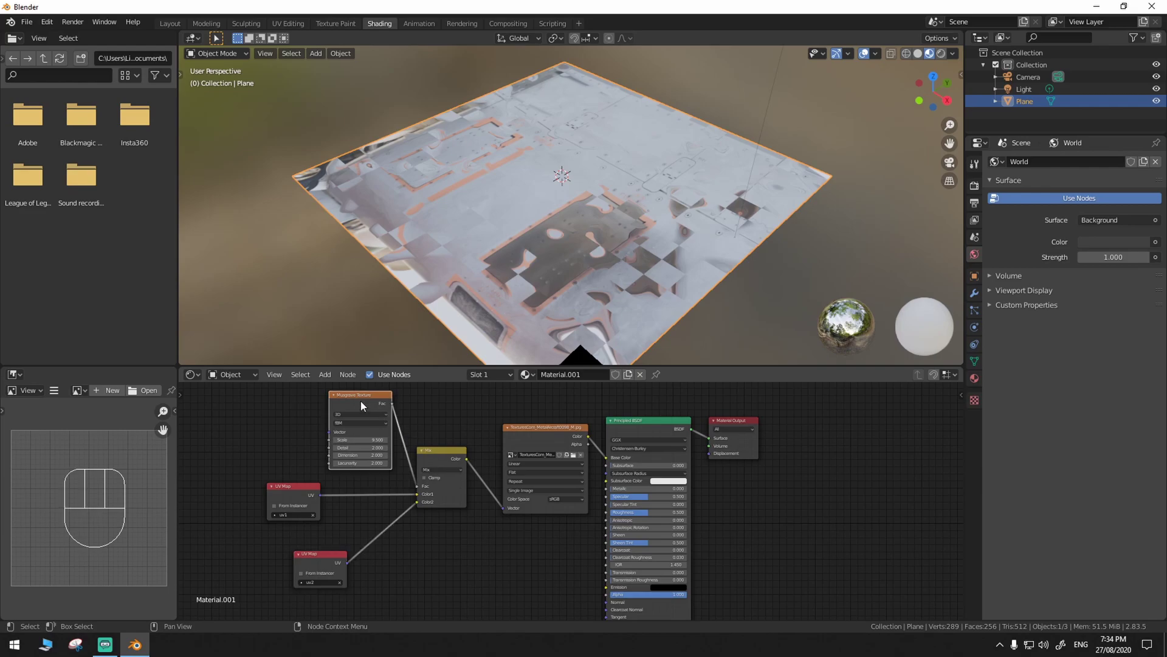
{"action": "key", "text": "x"}
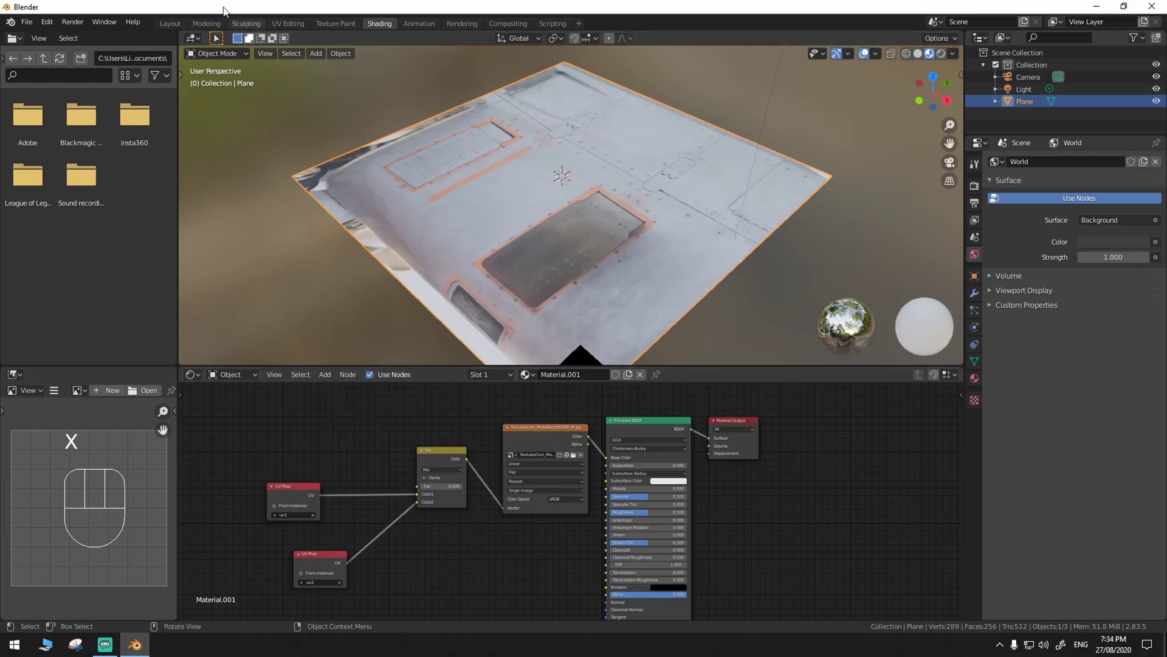
Go to frame 1 and insert a keyframe on the Mix node's Fac at 0.
{"action": "left_click", "coordinate": [172, 24]}
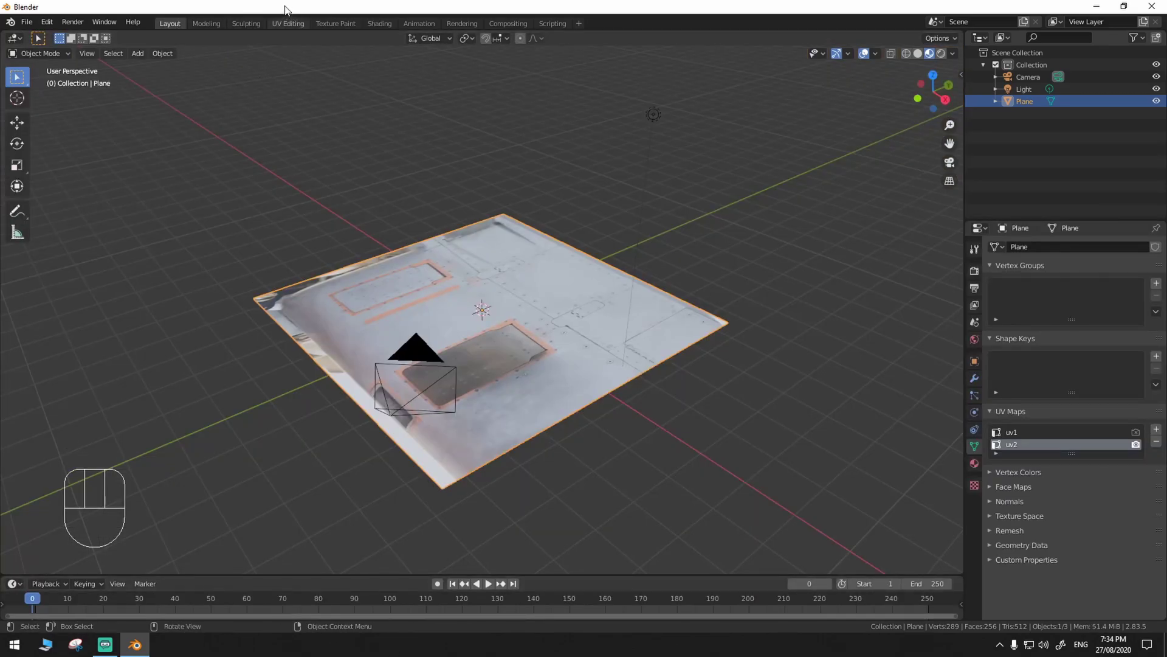
{"action": "key", "text": "Right"}
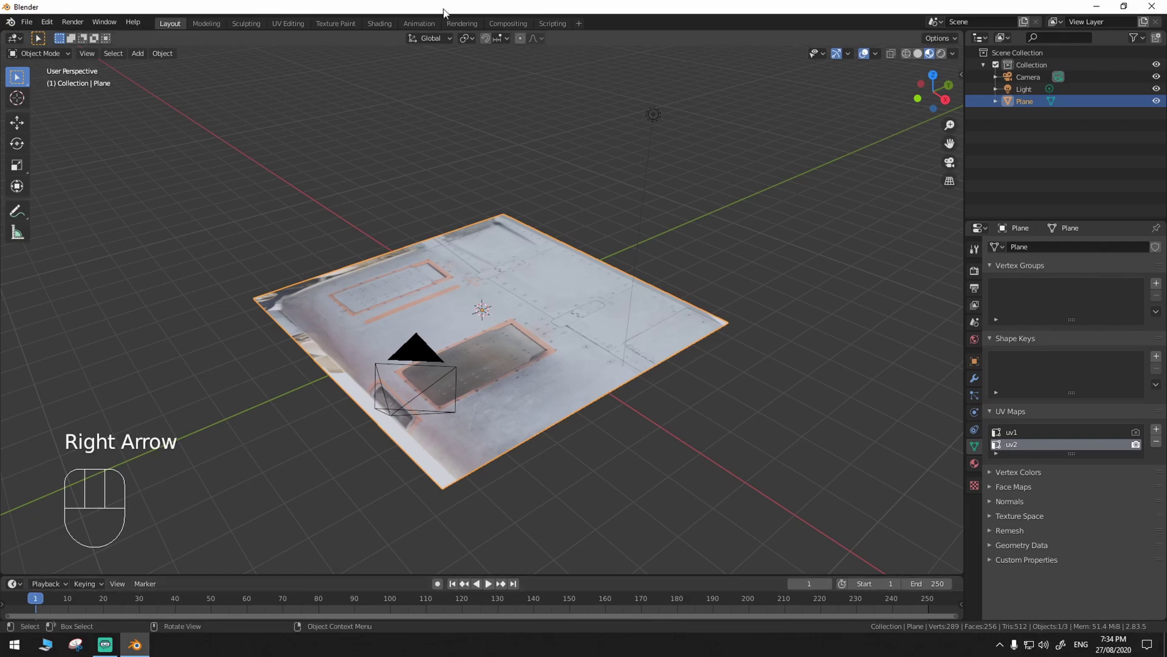
{"action": "left_click", "coordinate": [380, 23]}
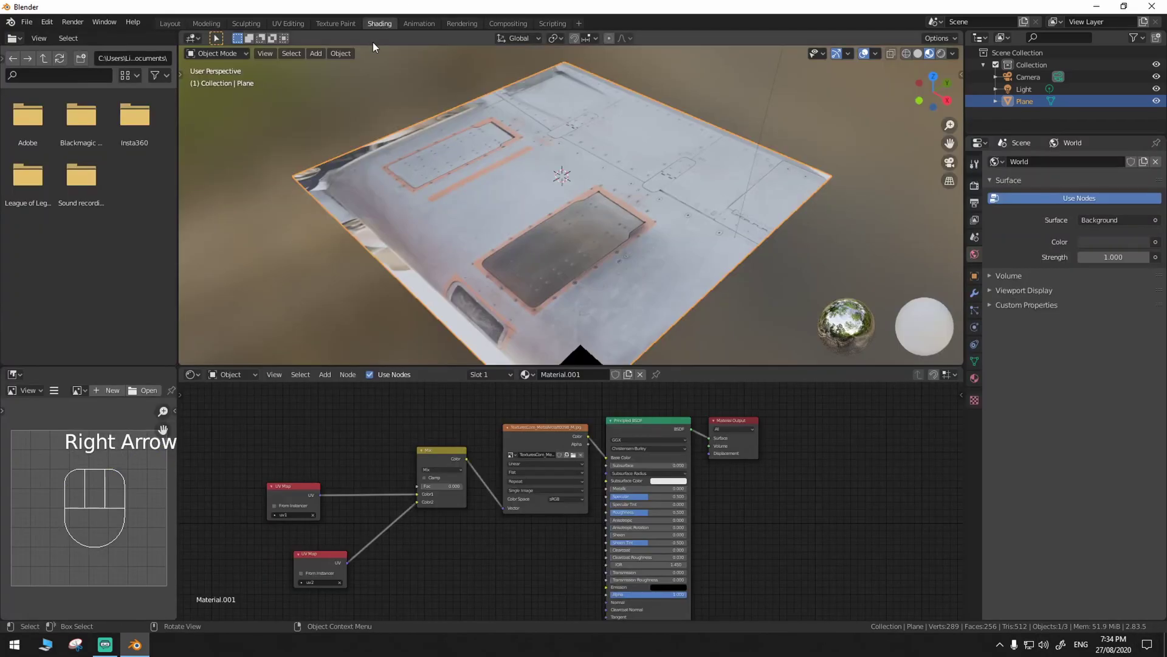
{"action": "right_click", "coordinate": [438, 493]}
{"action": "right_click_drag", "start_coordinate": [440, 486], "coordinate": [400, 474]}
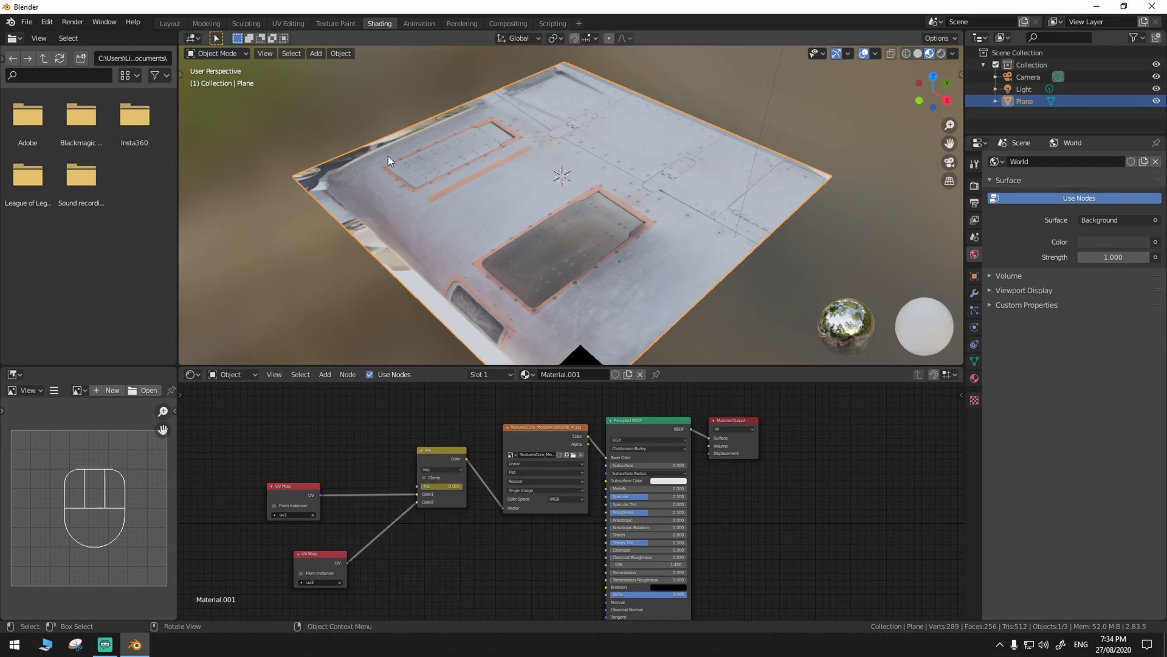
Go to frame 60, set the Mix node's Fac to 1 and insert a keyframe on it.
{"action": "left_click", "coordinate": [169, 23]}
{"action": "left_click_drag", "start_coordinate": [284, 597], "coordinate": [244, 605]}
{"action": "left_click", "coordinate": [377, 24]}
{"action": "left_click_drag", "start_coordinate": [442, 483], "coordinate": [486, 488]}
{"action": "right_click_drag", "start_coordinate": [448, 487], "coordinate": [435, 488]}
In the Layout workspace, play the plane's texture animation from the first frame and examine it from another angle.
{"action": "left_click", "coordinate": [170, 24]}
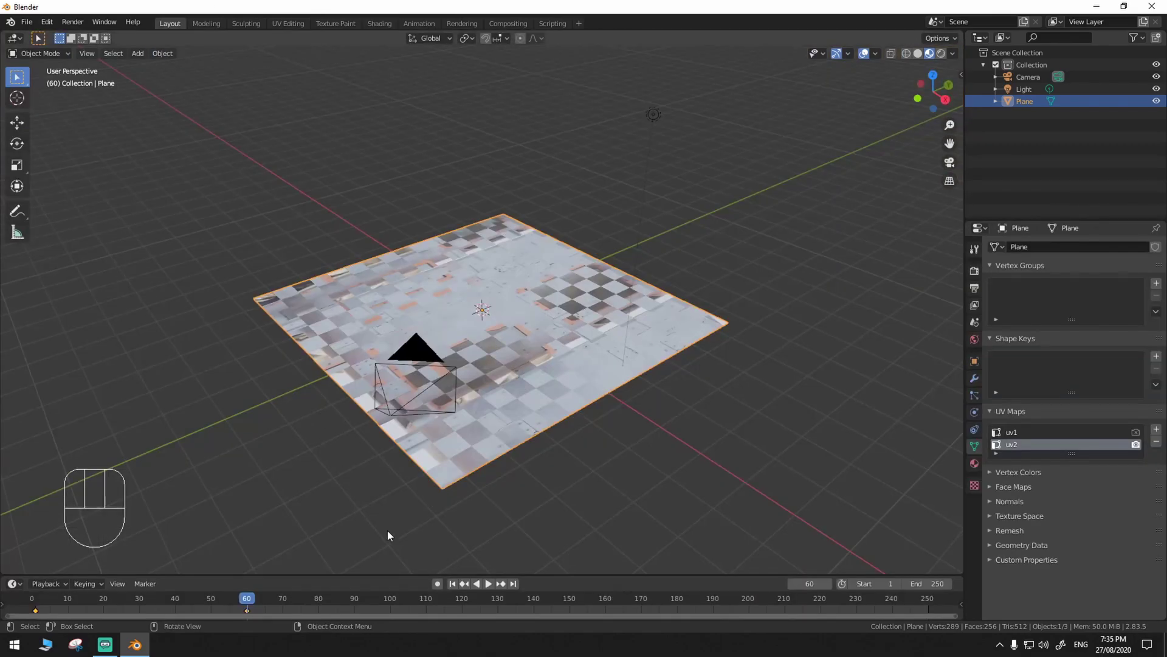
{"action": "left_click", "coordinate": [452, 585]}
{"action": "middle_click_drag", "start_coordinate": [523, 481], "coordinate": [592, 453]}
{"action": "key", "text": "space"}
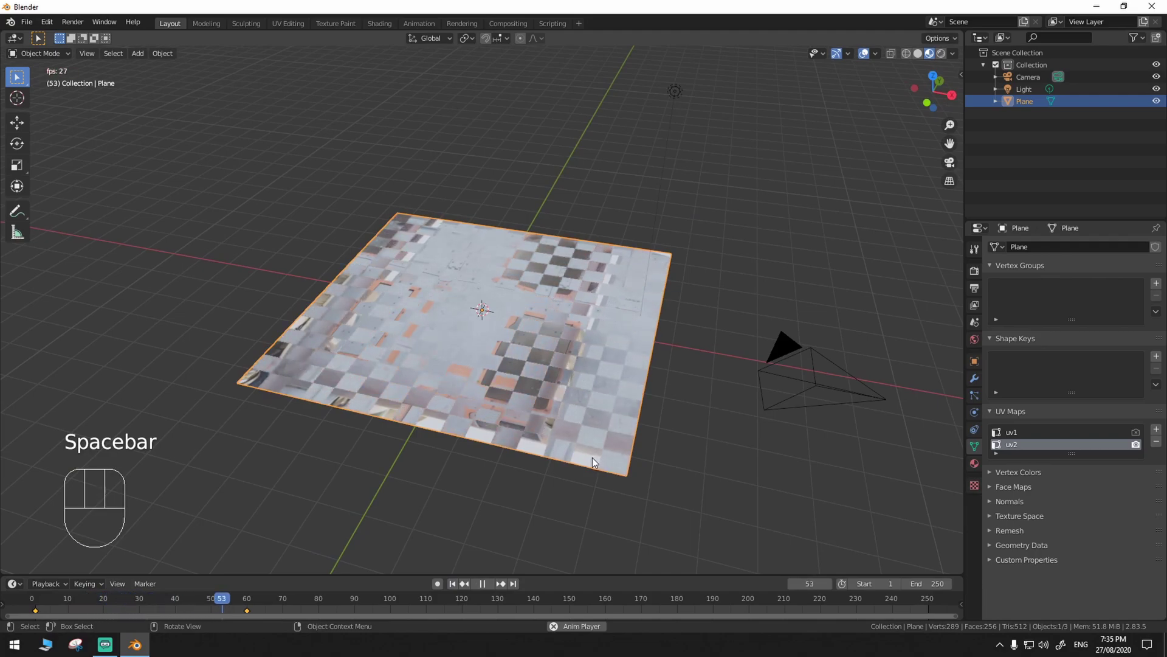
{"action": "left_click", "coordinate": [452, 584]}
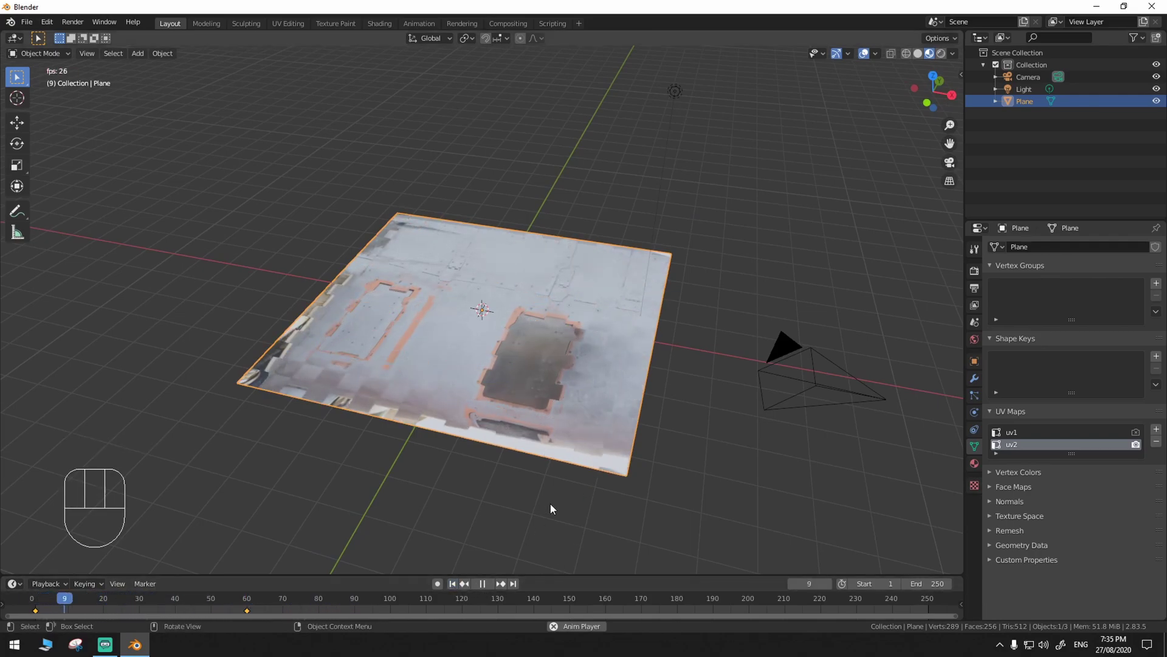
{"action": "key", "text": "space"}
{"action": "key", "text": "space"}
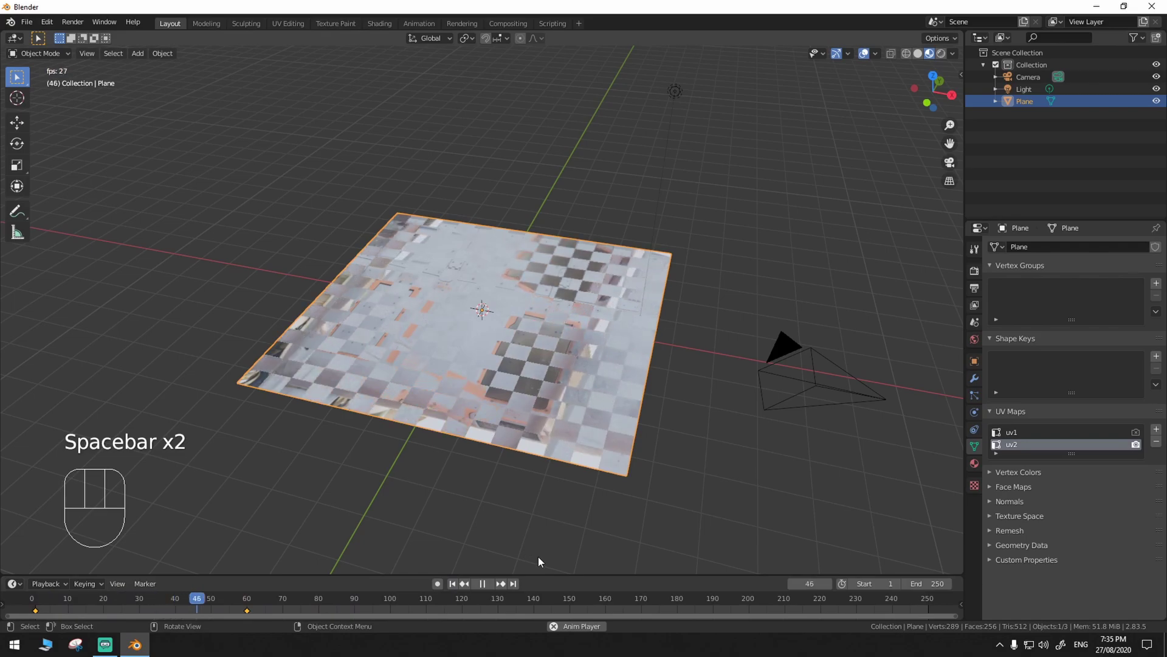